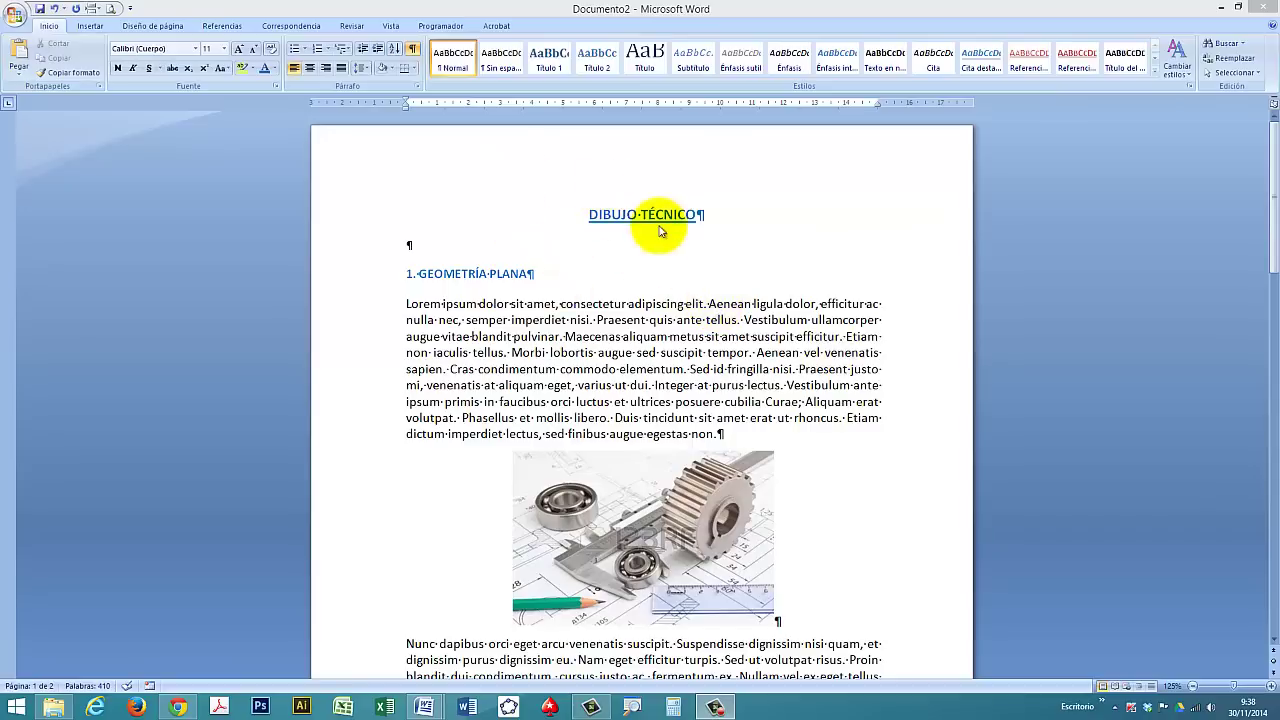
# Hide the formatting marks (Ctrl+Shift+8) and review both pages of the document
pyautogui.hotkey('ctrl', 'shift', '8')
pyautogui.scroll(-4, 745, 245)
pyautogui.scroll(-4, 735, 244)
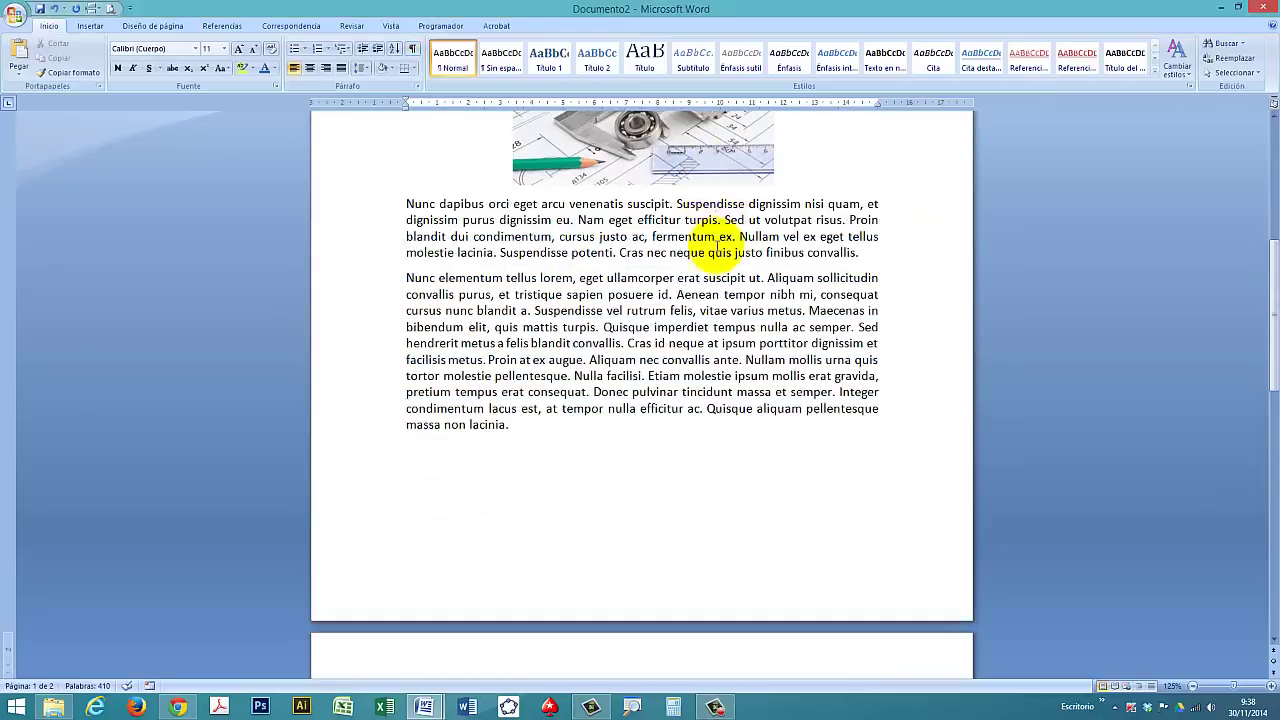
pyautogui.scroll(-4, 720, 242)
pyautogui.scroll(-4, 718, 242)
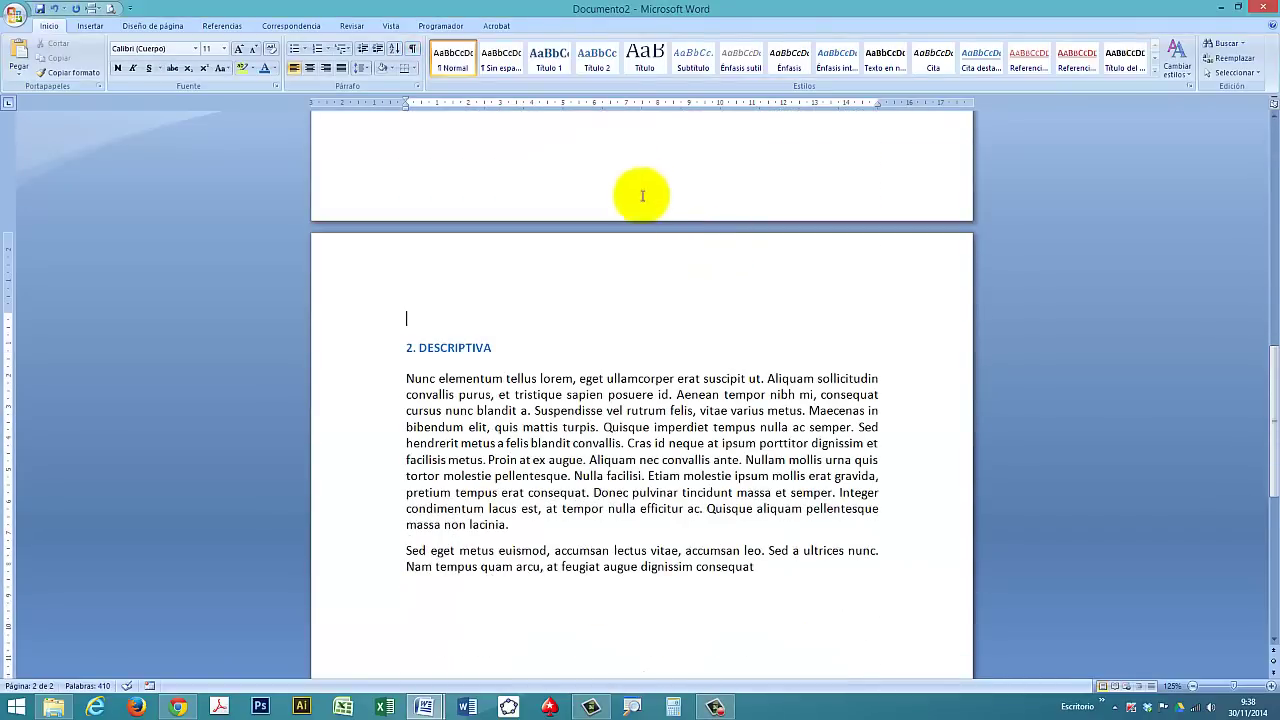
pyautogui.scroll(-1, 580, 240)
pyautogui.scroll(6, 545, 245)
pyautogui.scroll(2, 528, 257)
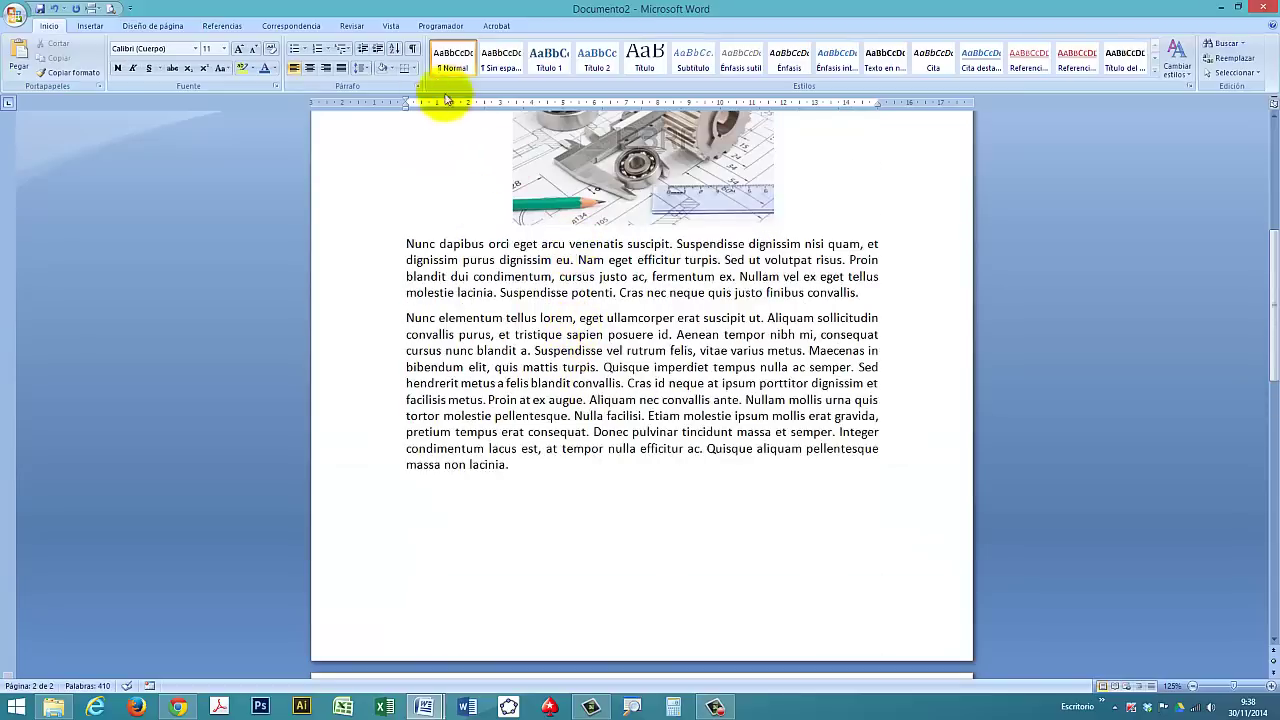
# Show the formatting marks (¶) again and scroll through the document
pyautogui.click(413, 52)
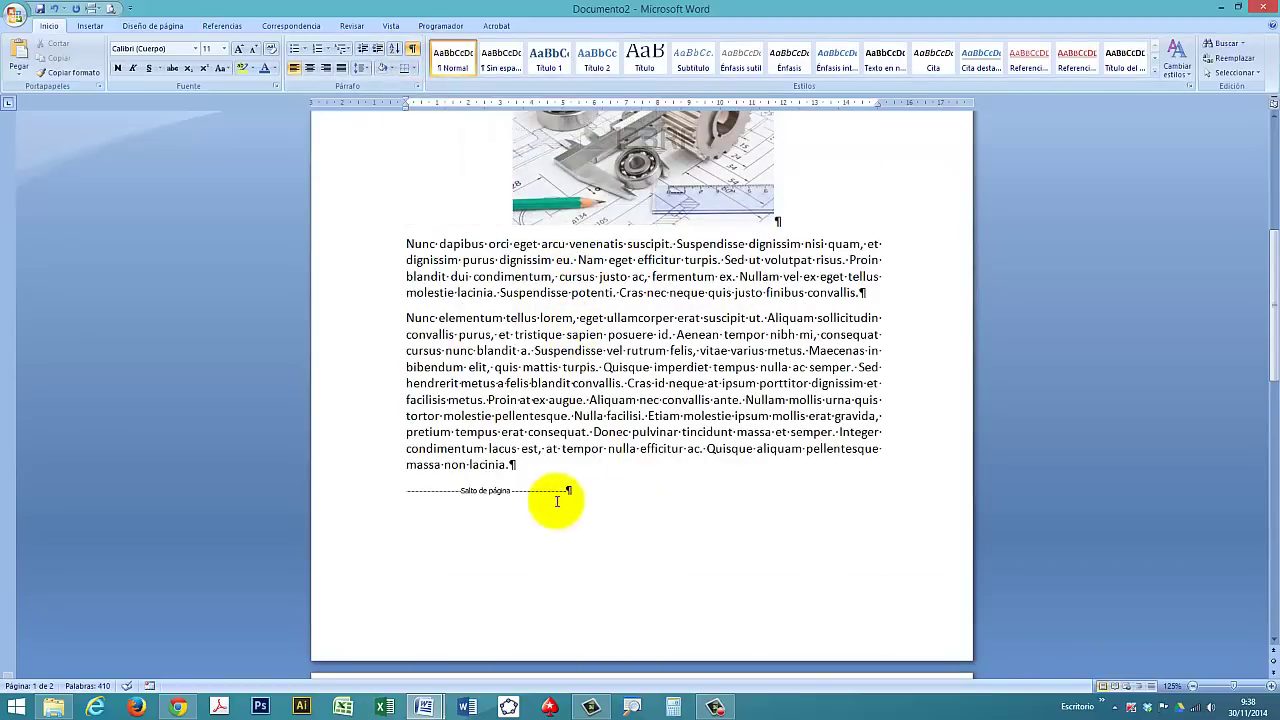
pyautogui.scroll(-3, 522, 467)
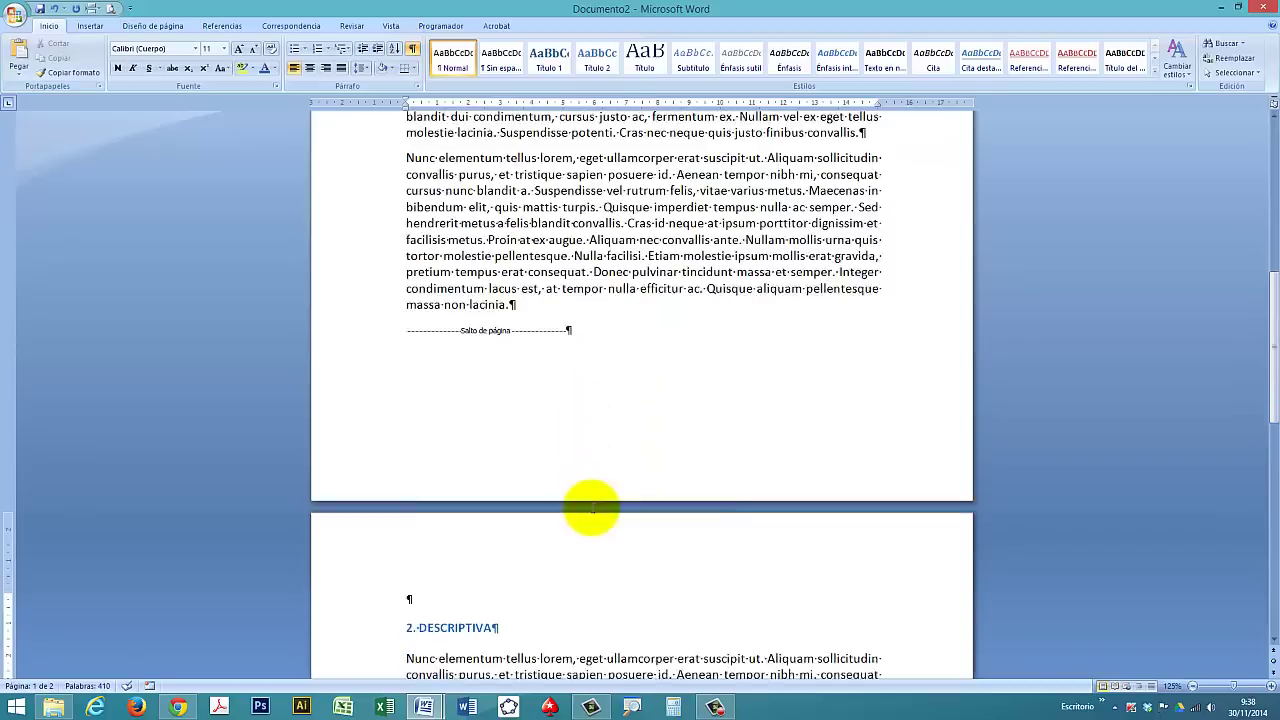
pyautogui.scroll(-3, 586, 509)
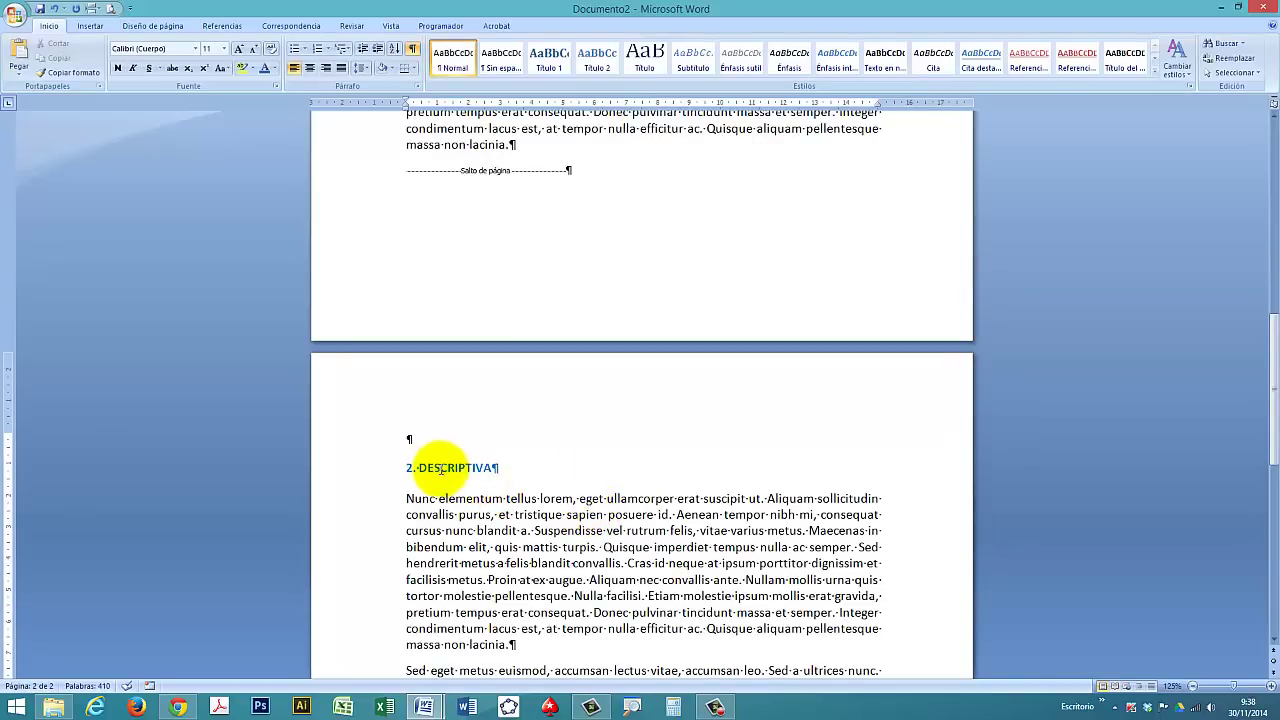
pyautogui.scroll(-2, 440, 575)
pyautogui.scroll(4, 470, 545)
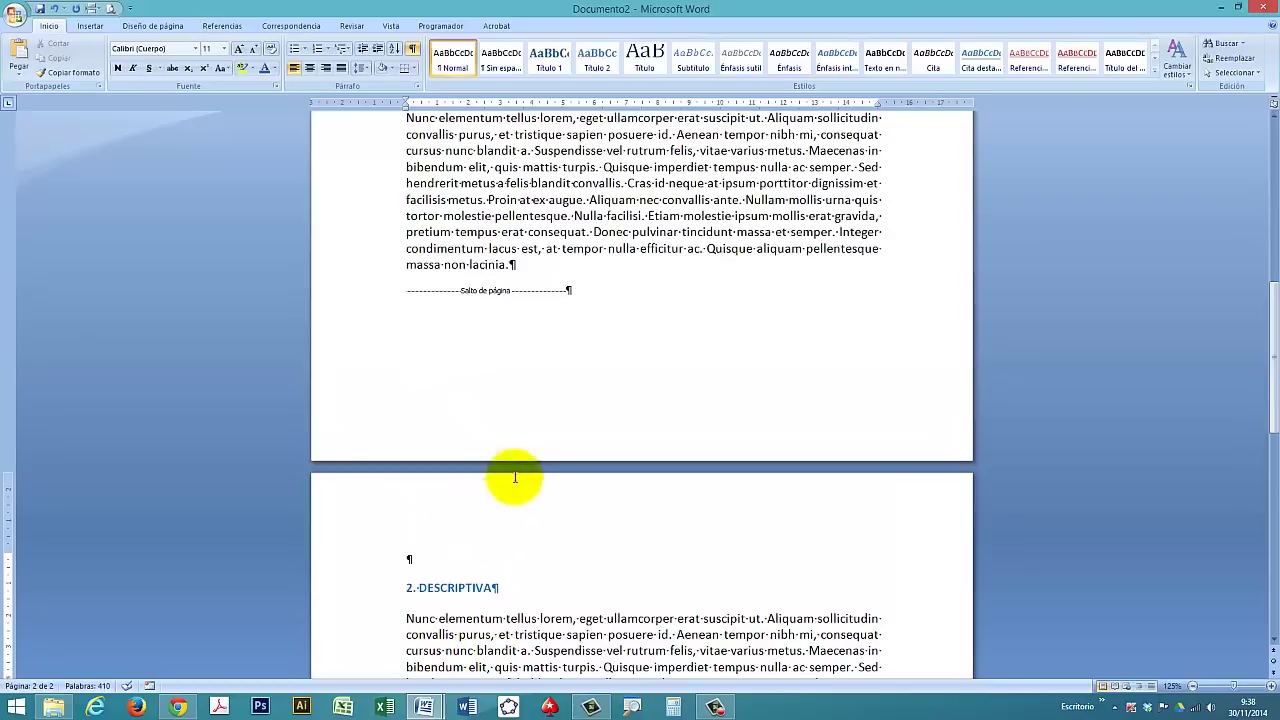
pyautogui.scroll(3, 515, 477)
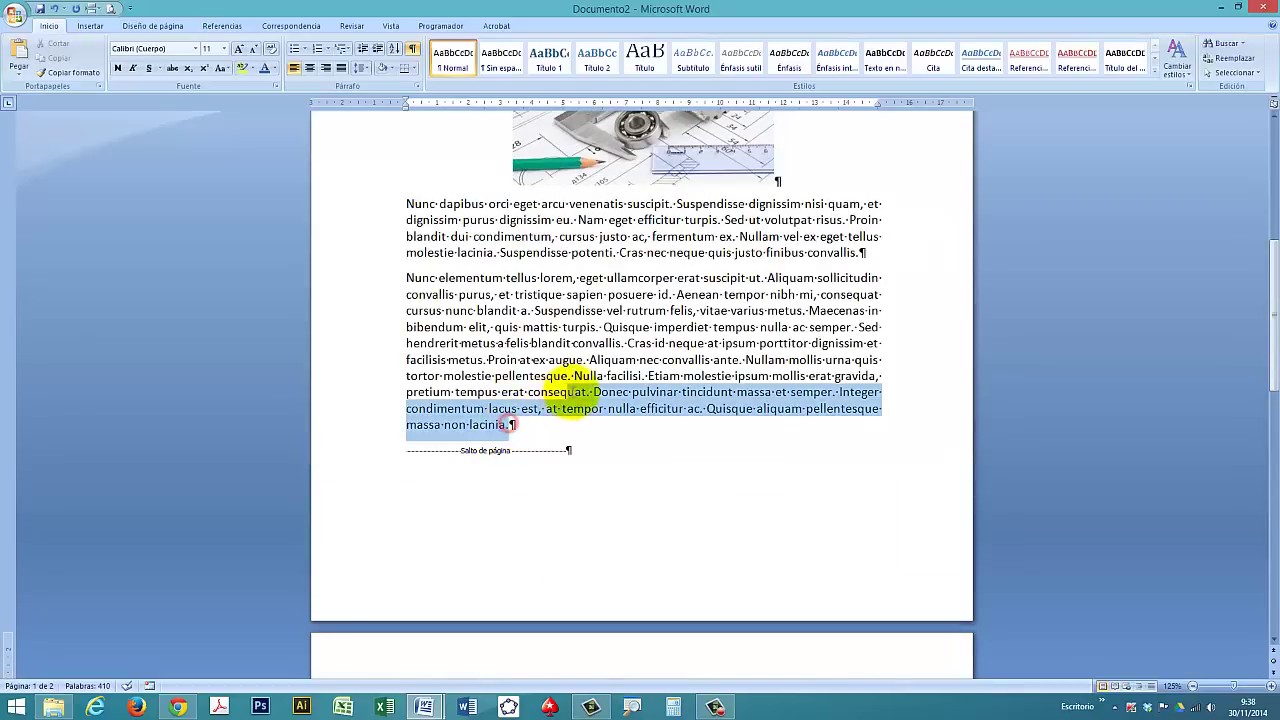
# Remove the closing sentences 'Donec pulvinar' to 'massa non lacinia.' so page 1 ends at 'consequat.'
pyautogui.moveTo(511, 424); pyautogui.dragTo(592, 392)
pyautogui.hotkey('ctrl', 'x')
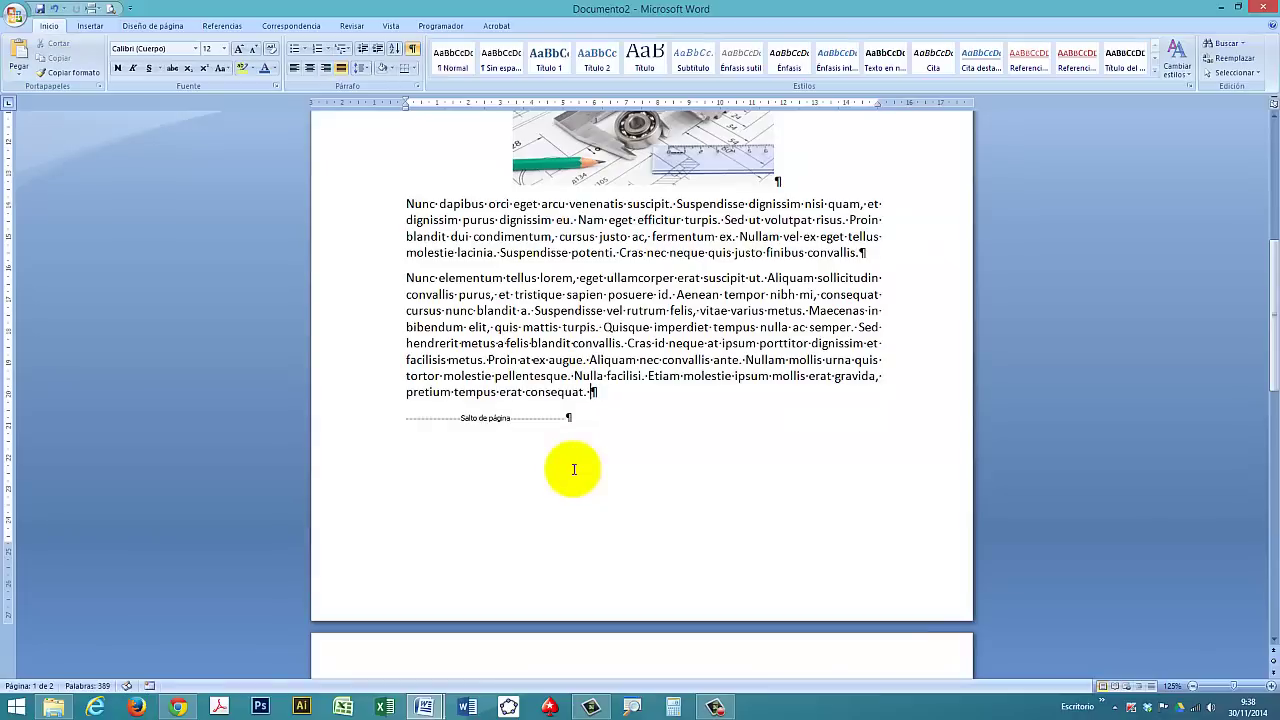
pyautogui.scroll(-4, 380, 486)
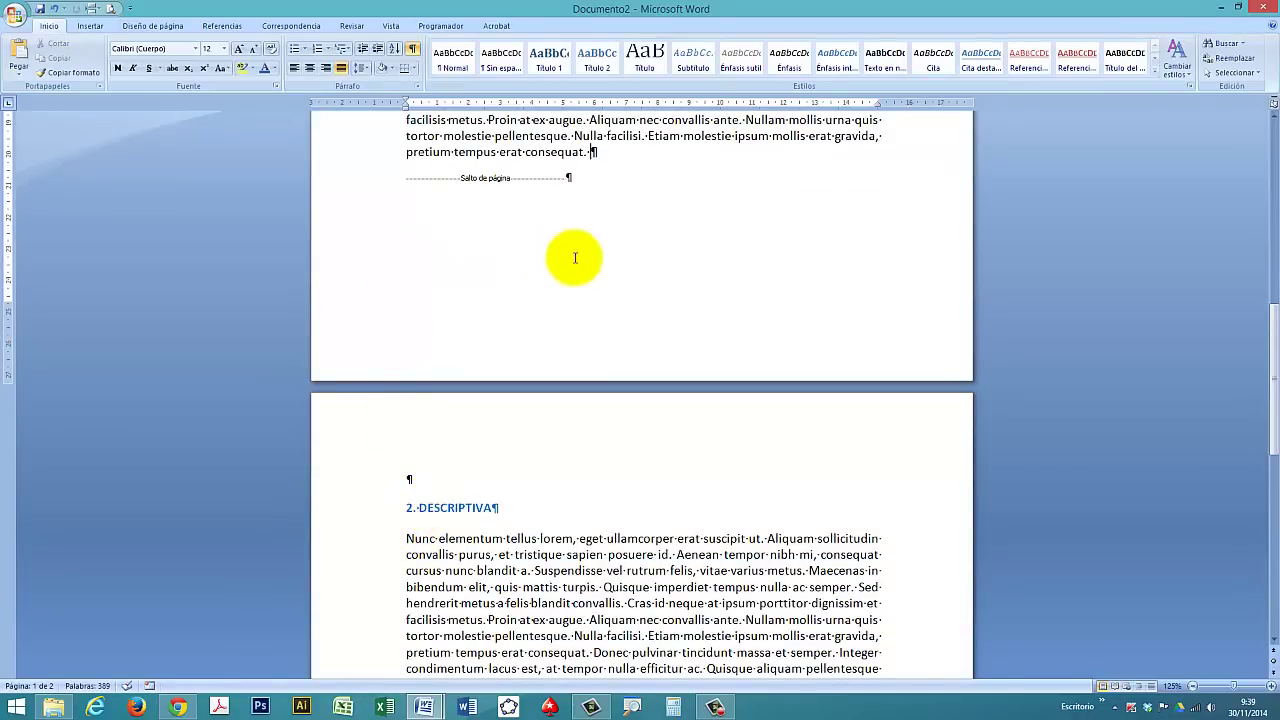
pyautogui.scroll(5, 571, 257)
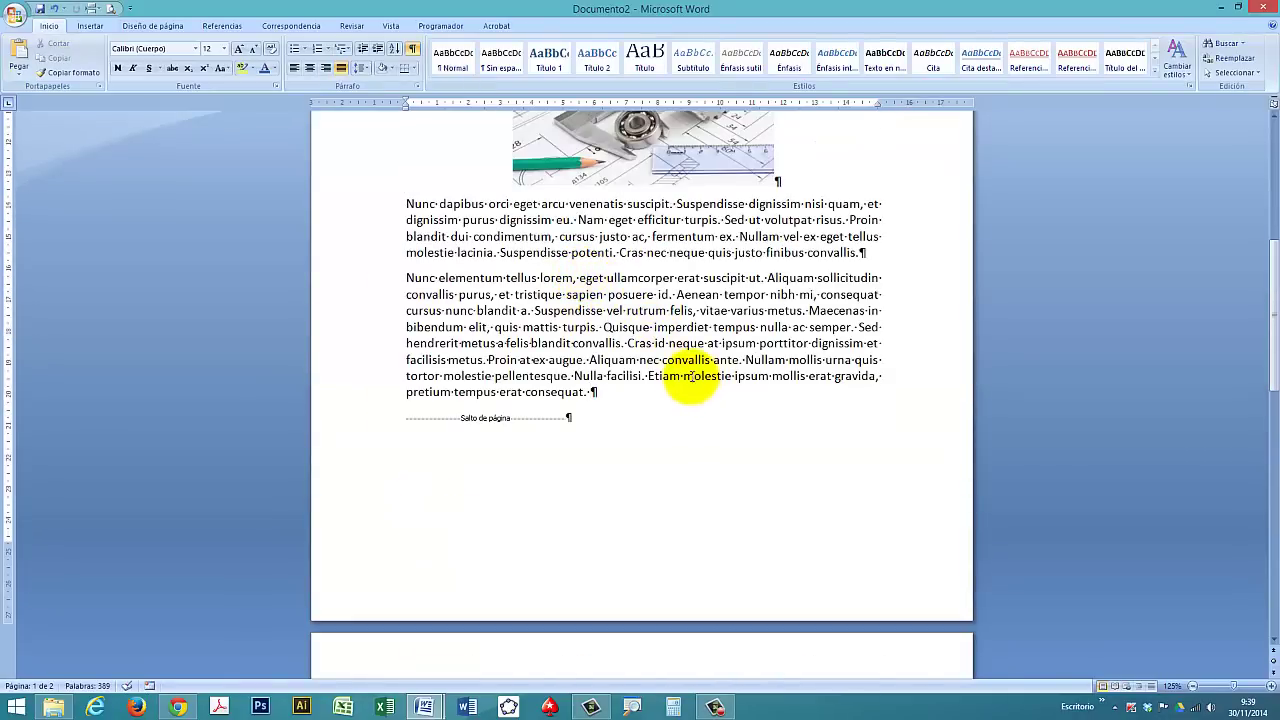
pyautogui.scroll(1, 692, 376)
pyautogui.scroll(3, 692, 376)
pyautogui.scroll(3, 692, 370)
pyautogui.scroll(2, 693, 366)
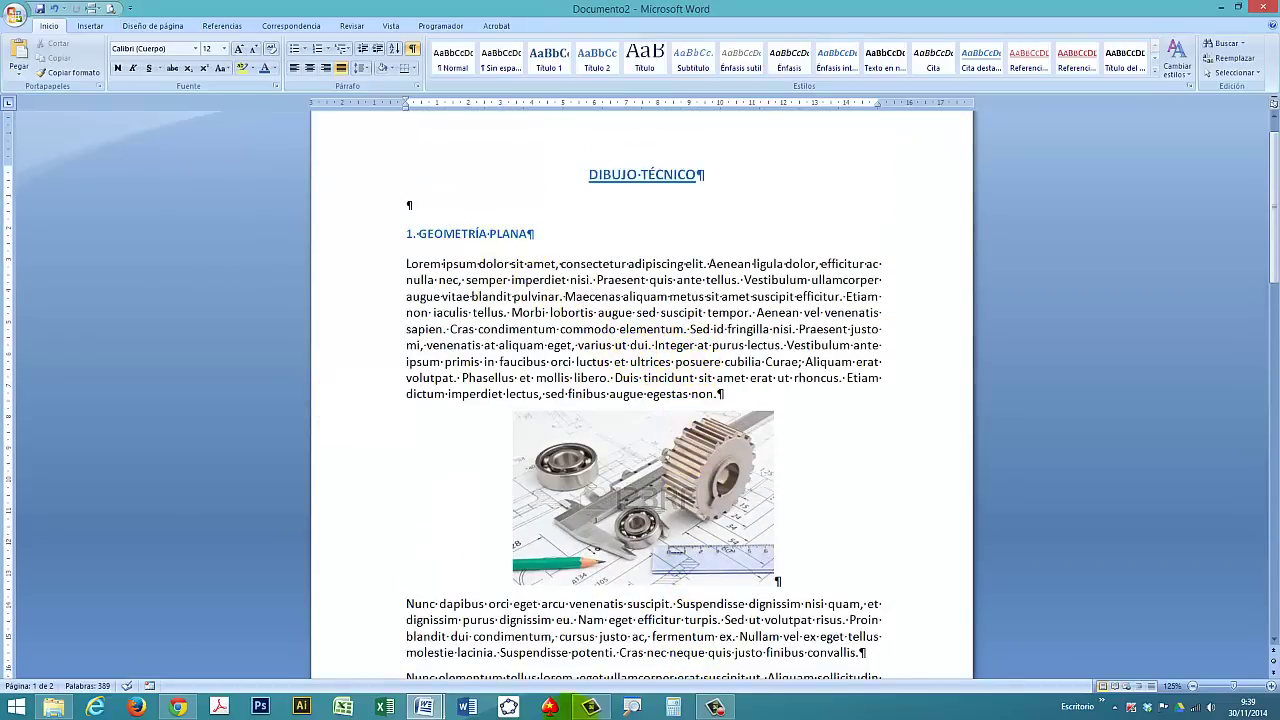
pyautogui.scroll(-5, 564, 670)
pyautogui.scroll(-5, 564, 675)
# Set the page orientation to Horizontal (landscape)
pyautogui.click(404, 547)
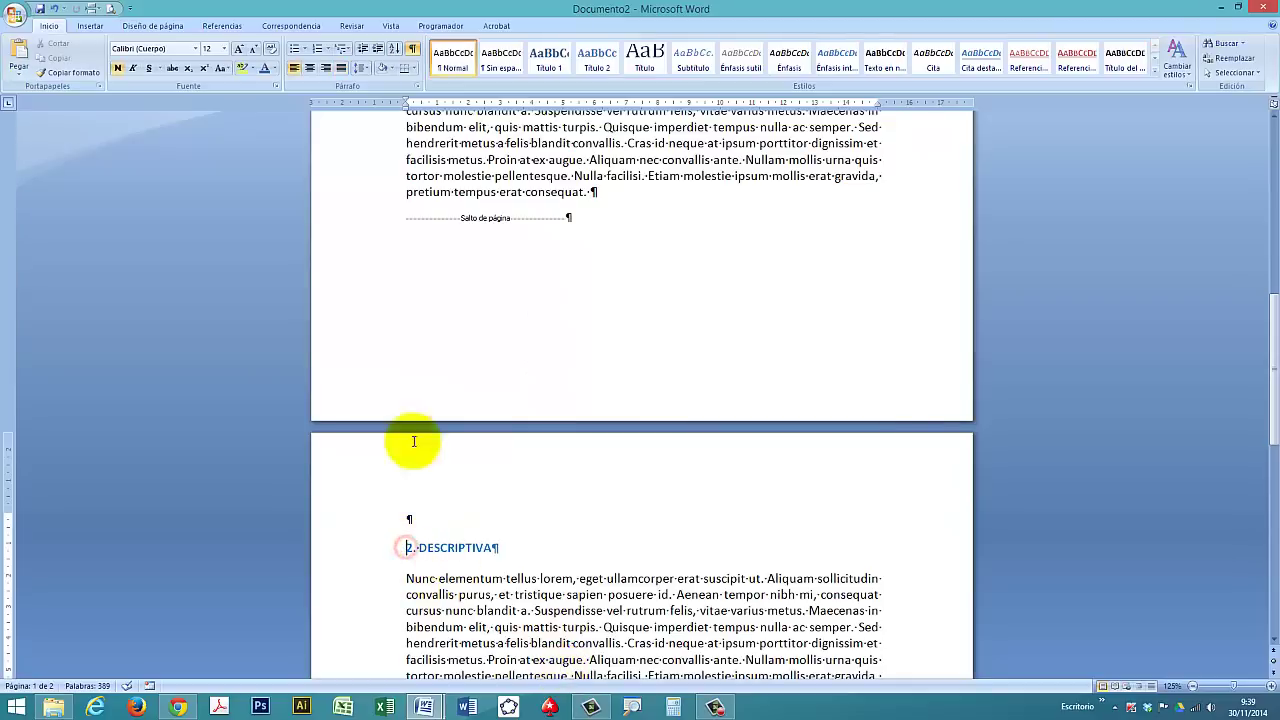
pyautogui.click(150, 25)
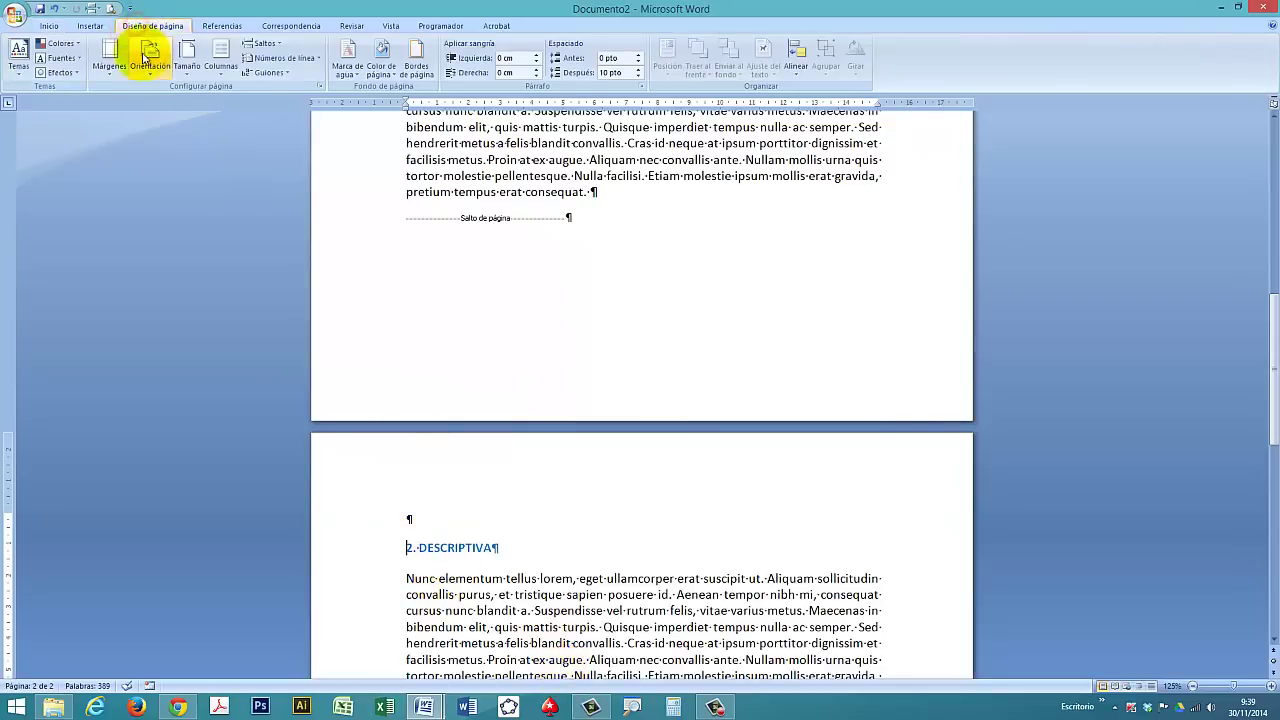
pyautogui.click(150, 70)
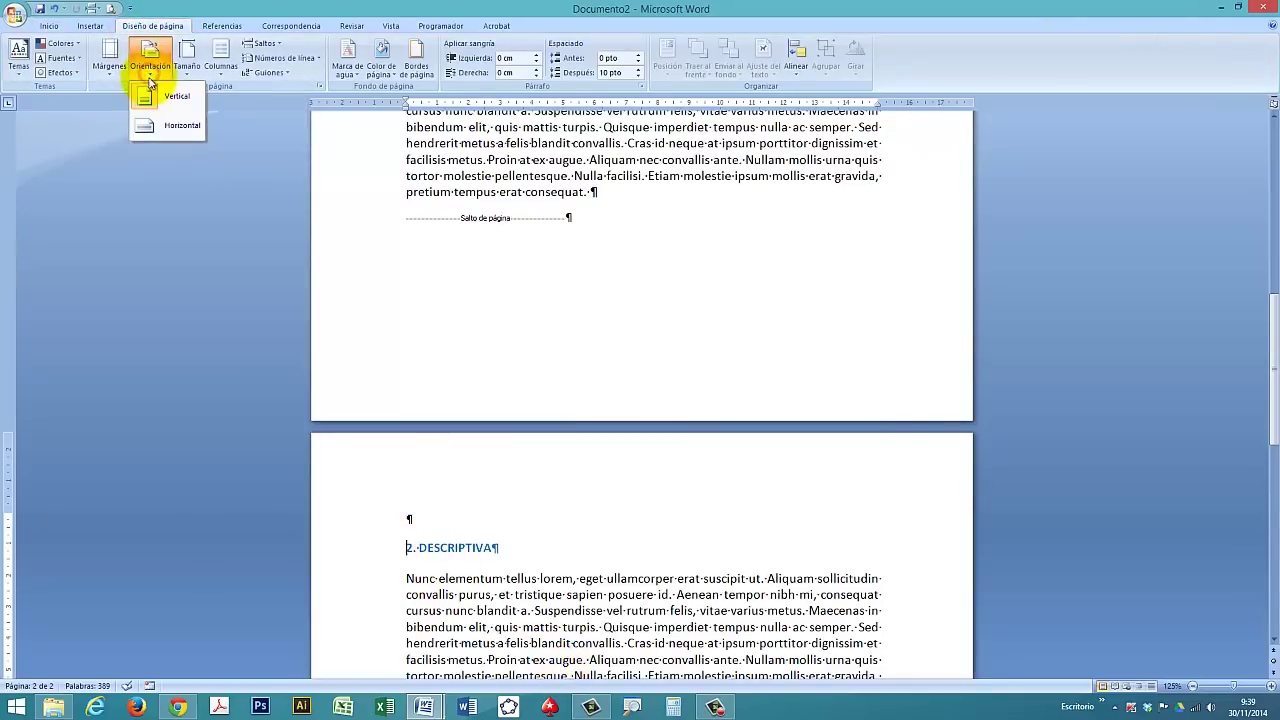
pyautogui.click(168, 131)
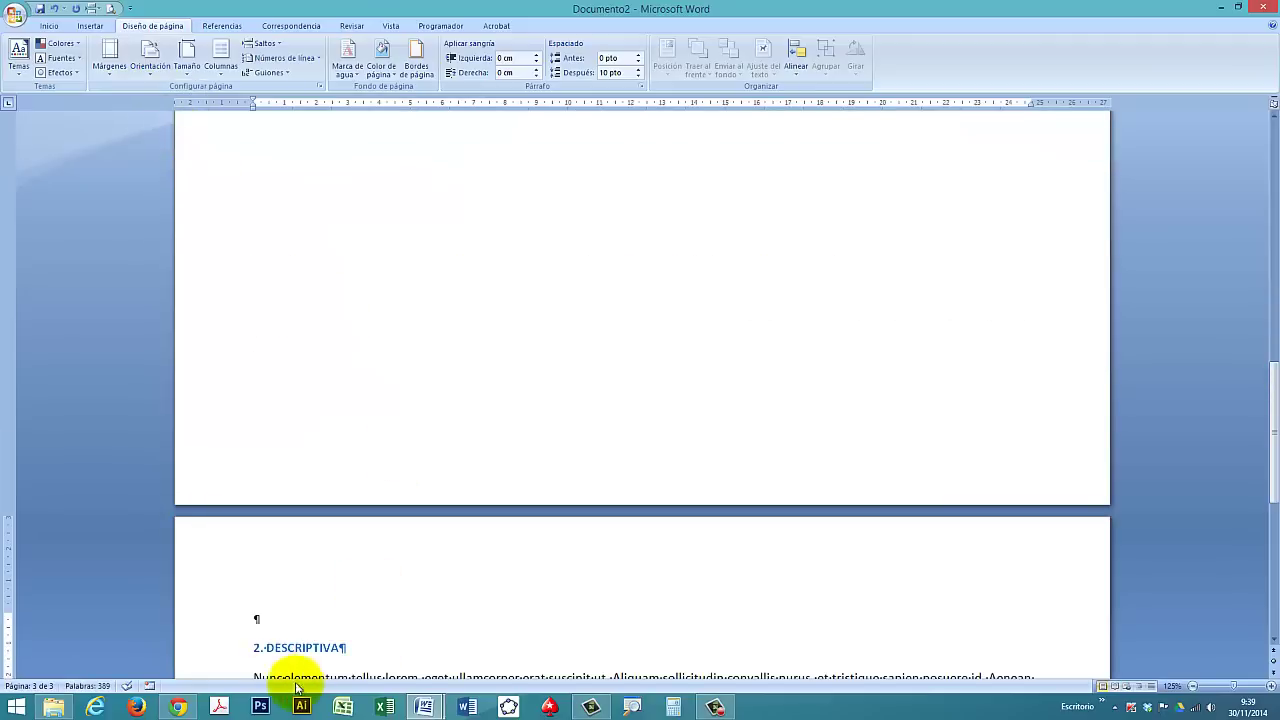
pyautogui.scroll(5, 430, 590)
pyautogui.scroll(3, 408, 611)
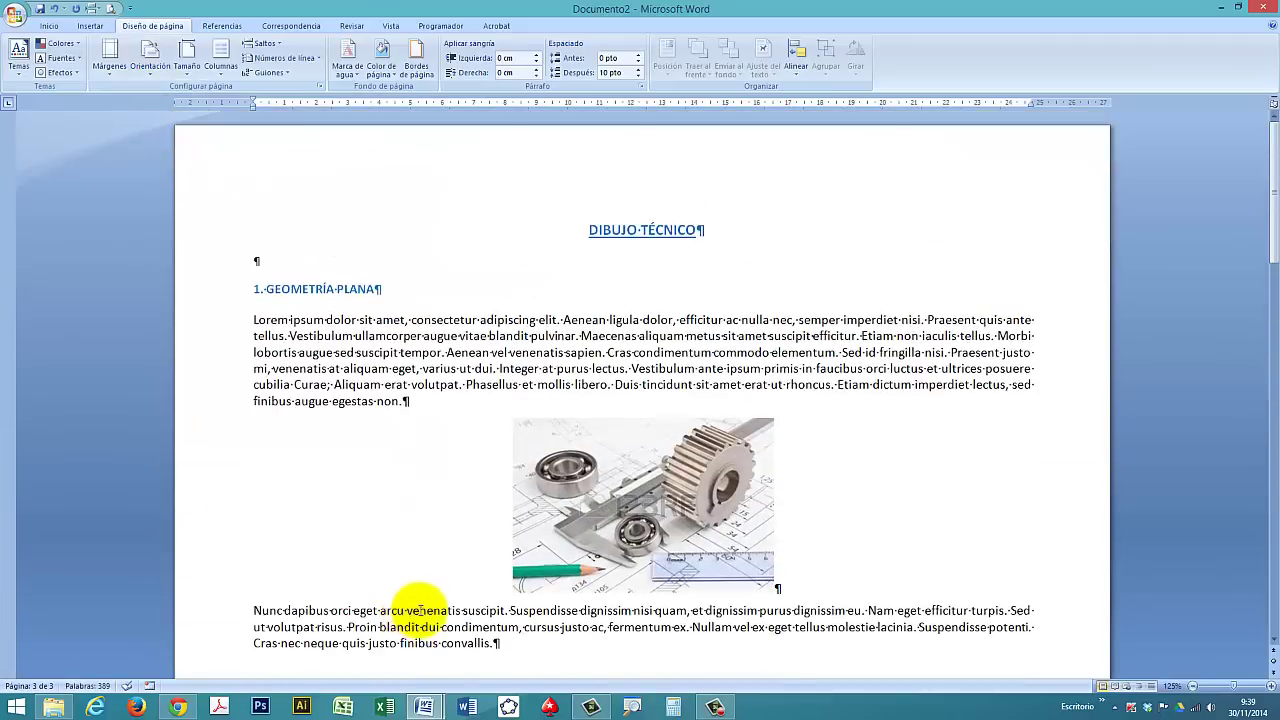
# Restore the page orientation to Vertical (portrait)
pyautogui.click(150, 78)
pyautogui.click(165, 97)
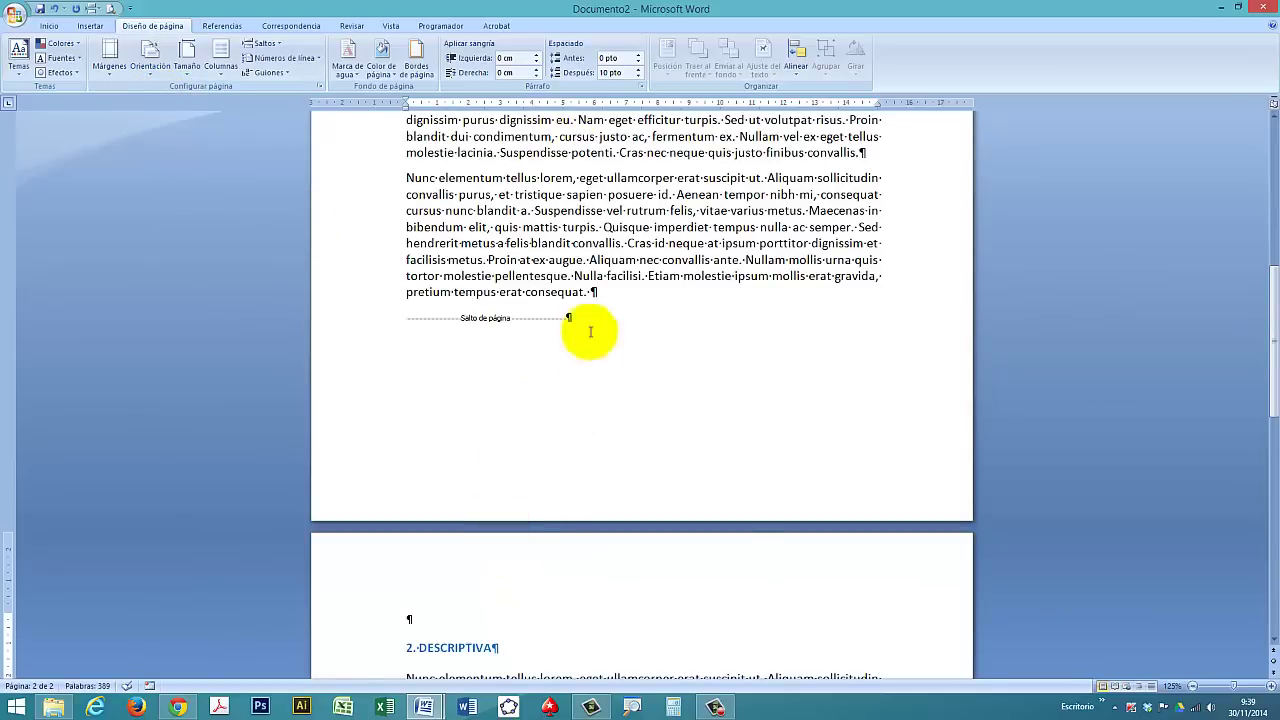
pyautogui.scroll(5, 534, 456)
pyautogui.scroll(5, 534, 456)
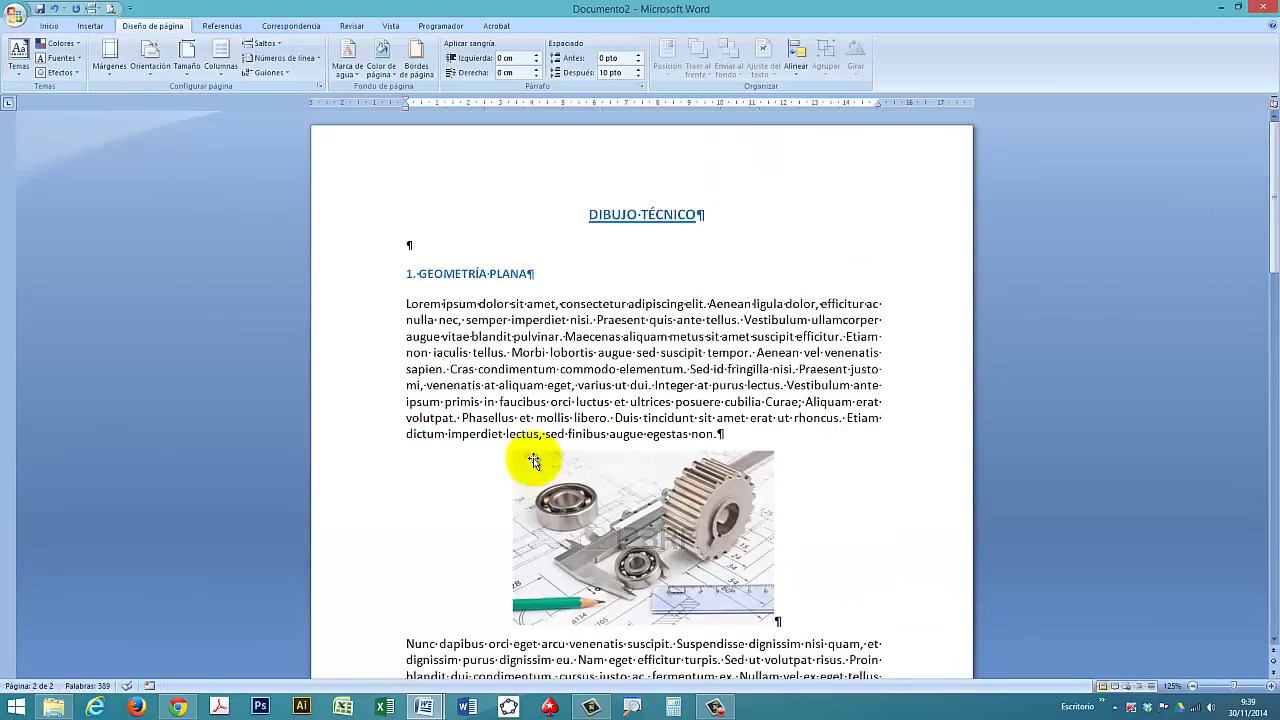
# Give the header text a bottom border and tab it to the right margin
pyautogui.doubleClick(573, 152)
pyautogui.write('Dibujo·Técnico¶')
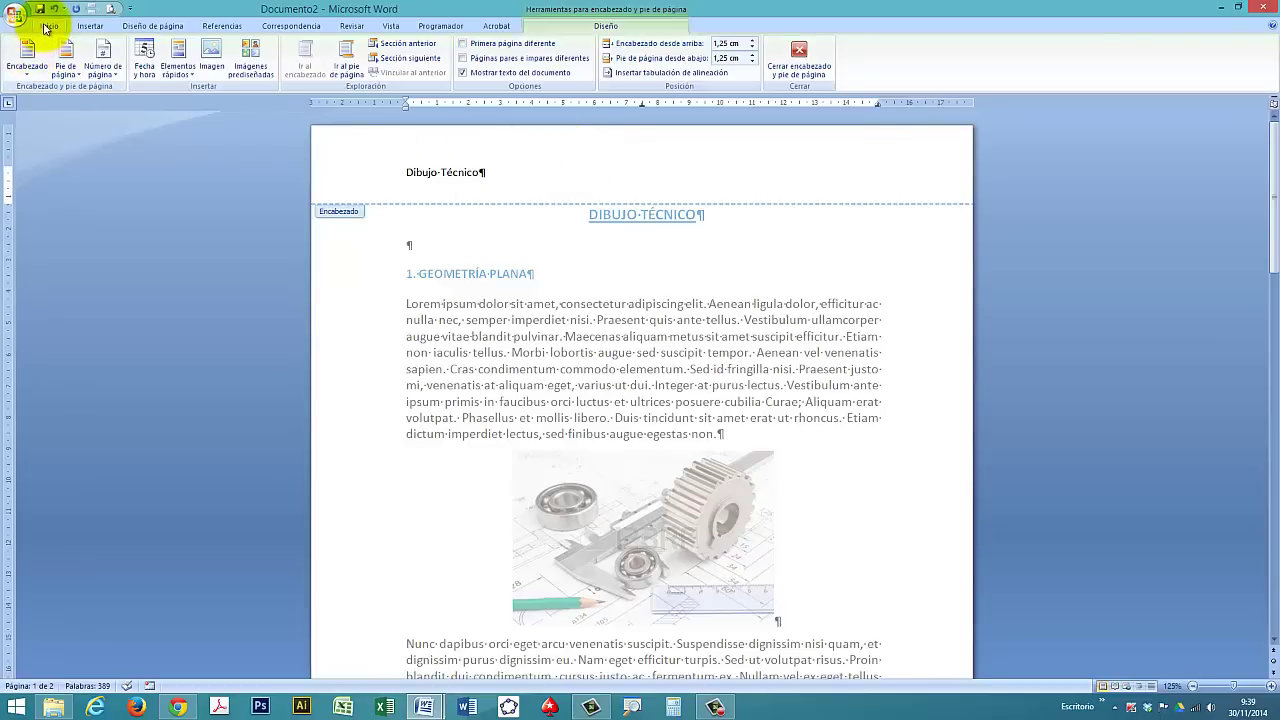
pyautogui.click(45, 26)
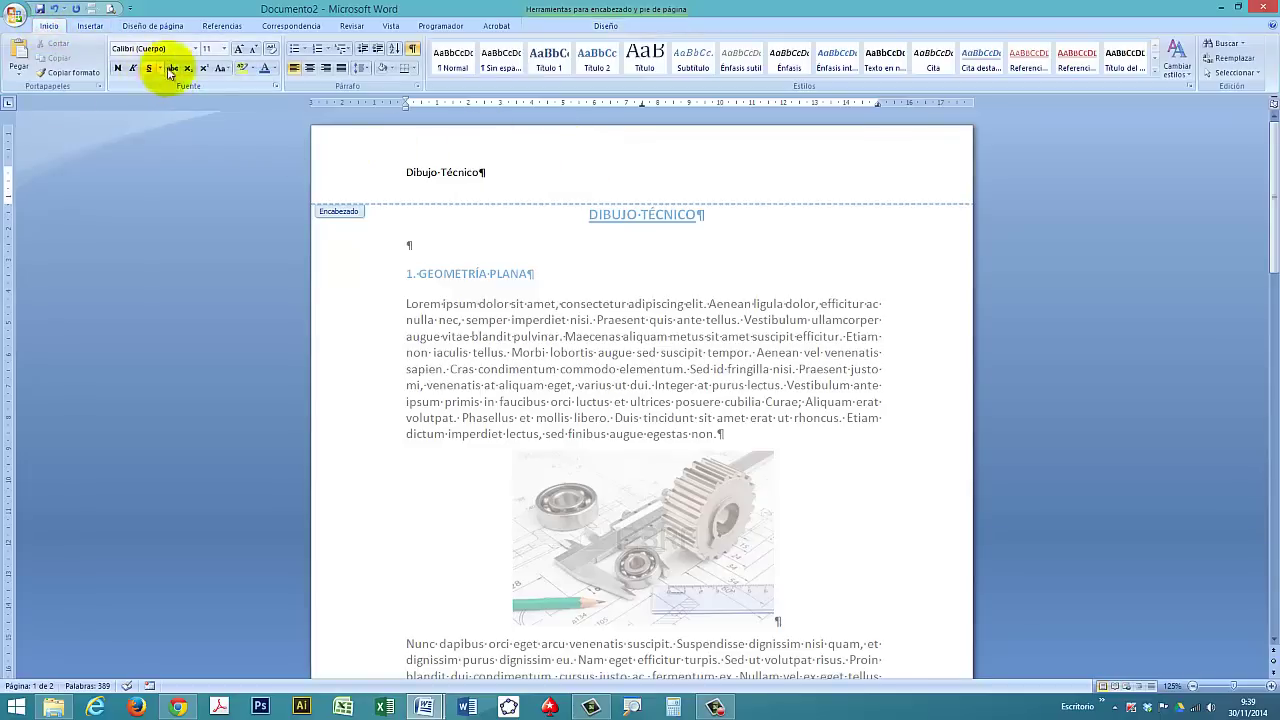
pyautogui.click(404, 67)
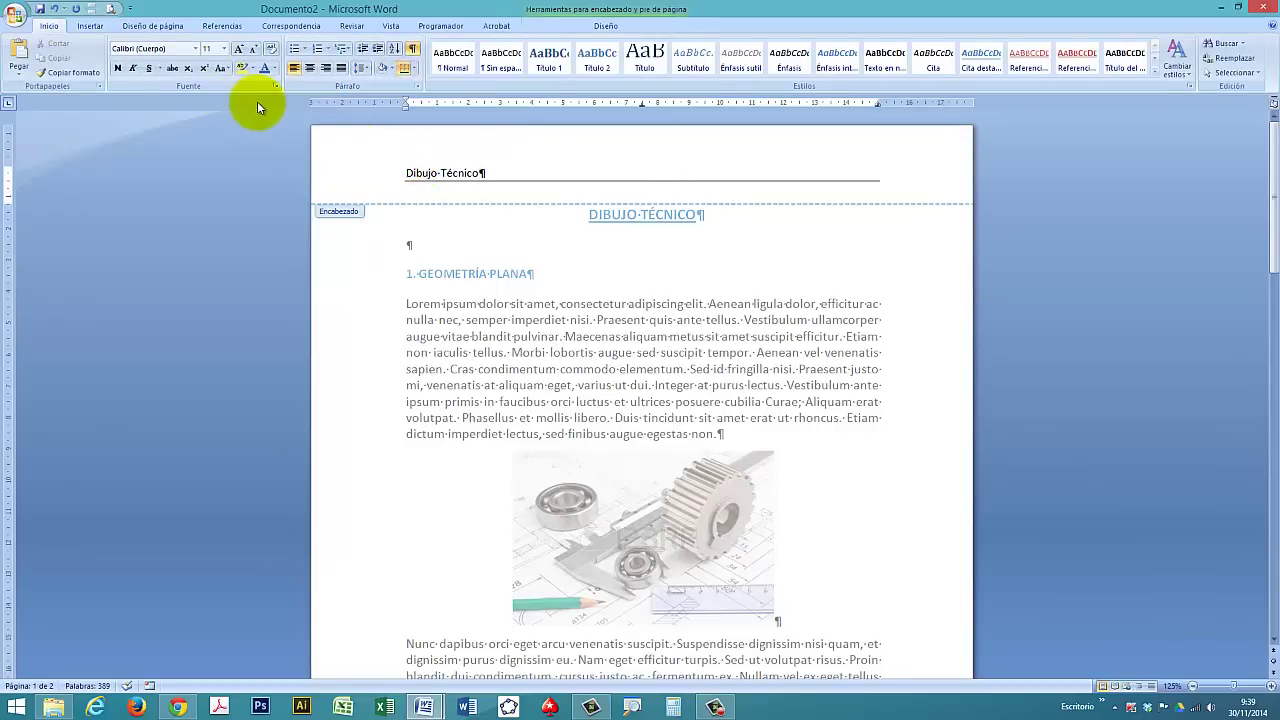
pyautogui.press('Tab')
pyautogui.press('Tab')
pyautogui.doubleClick(700, 291)
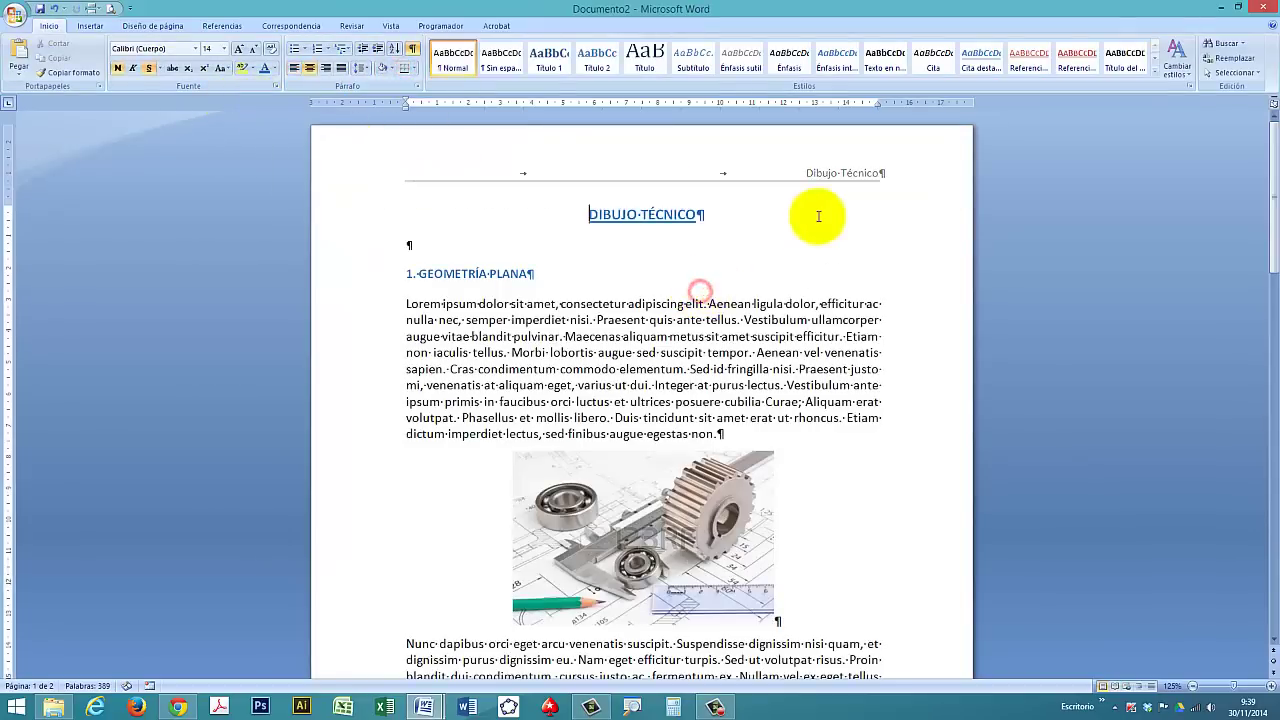
# Select the 'Dibujo Técnico II' text in page 2's header
pyautogui.scroll(-3, 766, 235)
pyautogui.scroll(-10, 766, 244)
pyautogui.scroll(-2, 766, 244)
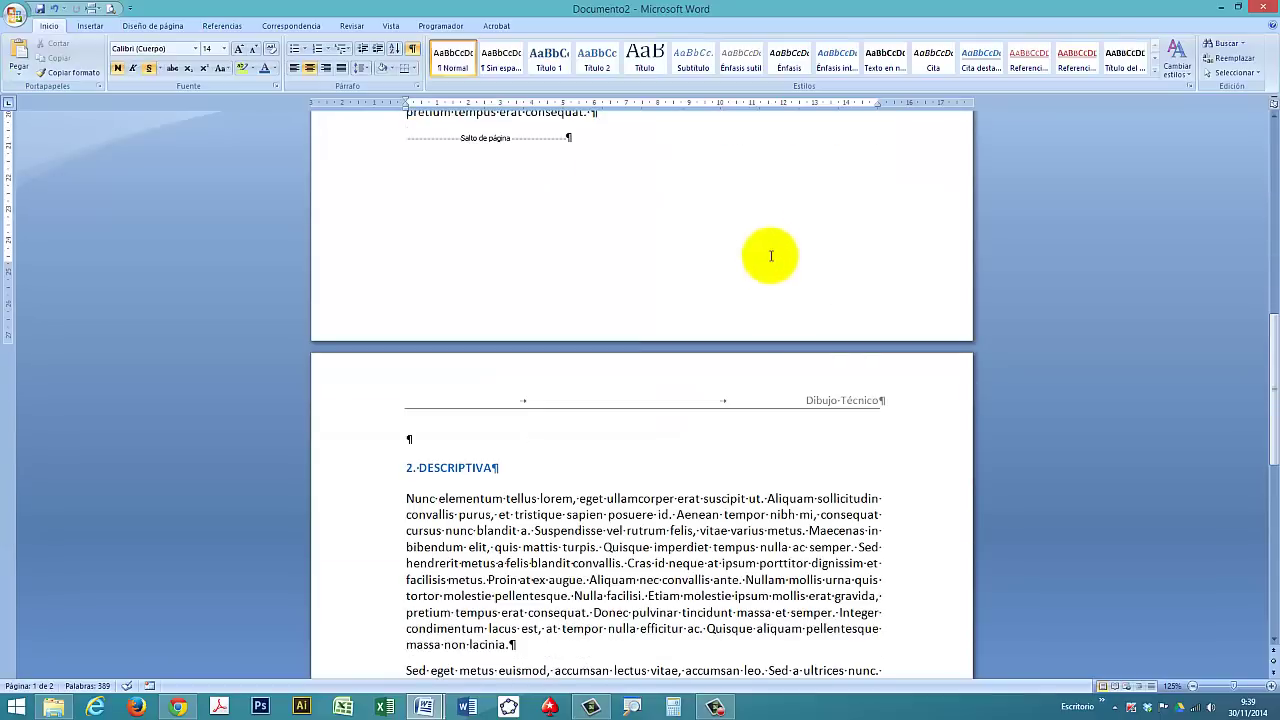
pyautogui.doubleClick(846, 400)
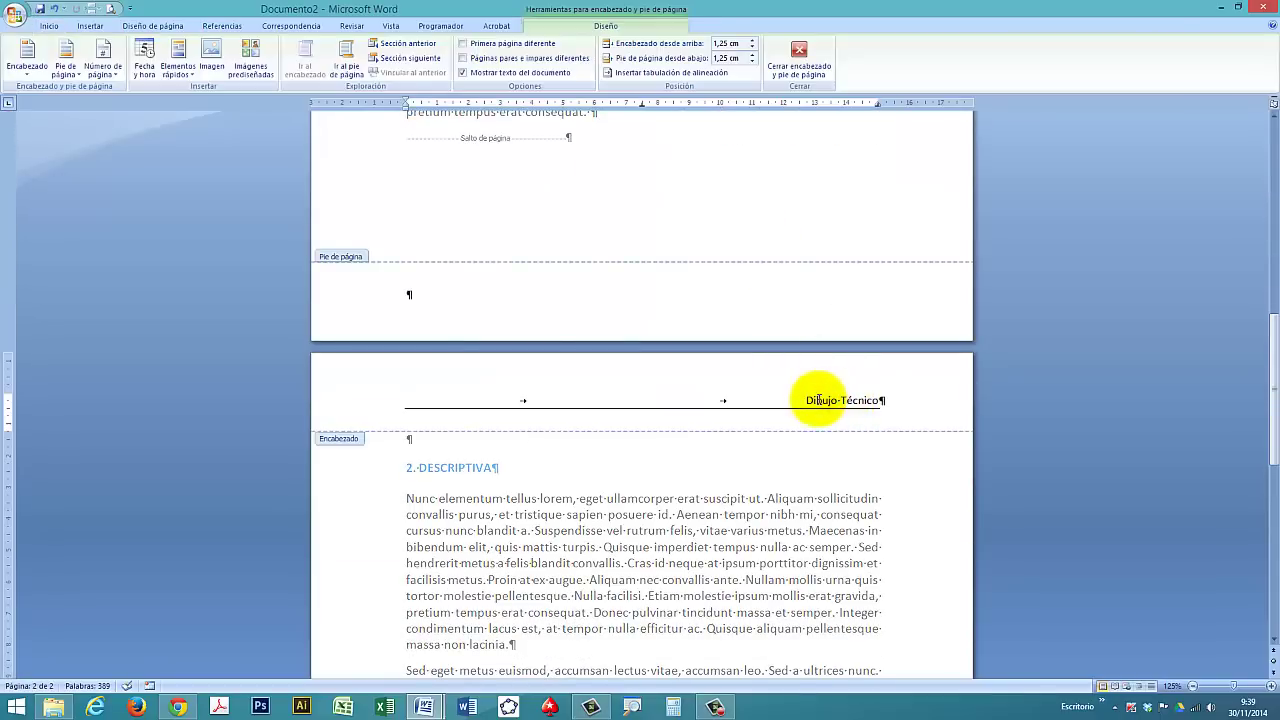
pyautogui.moveTo(818, 400); pyautogui.dragTo(880, 400)
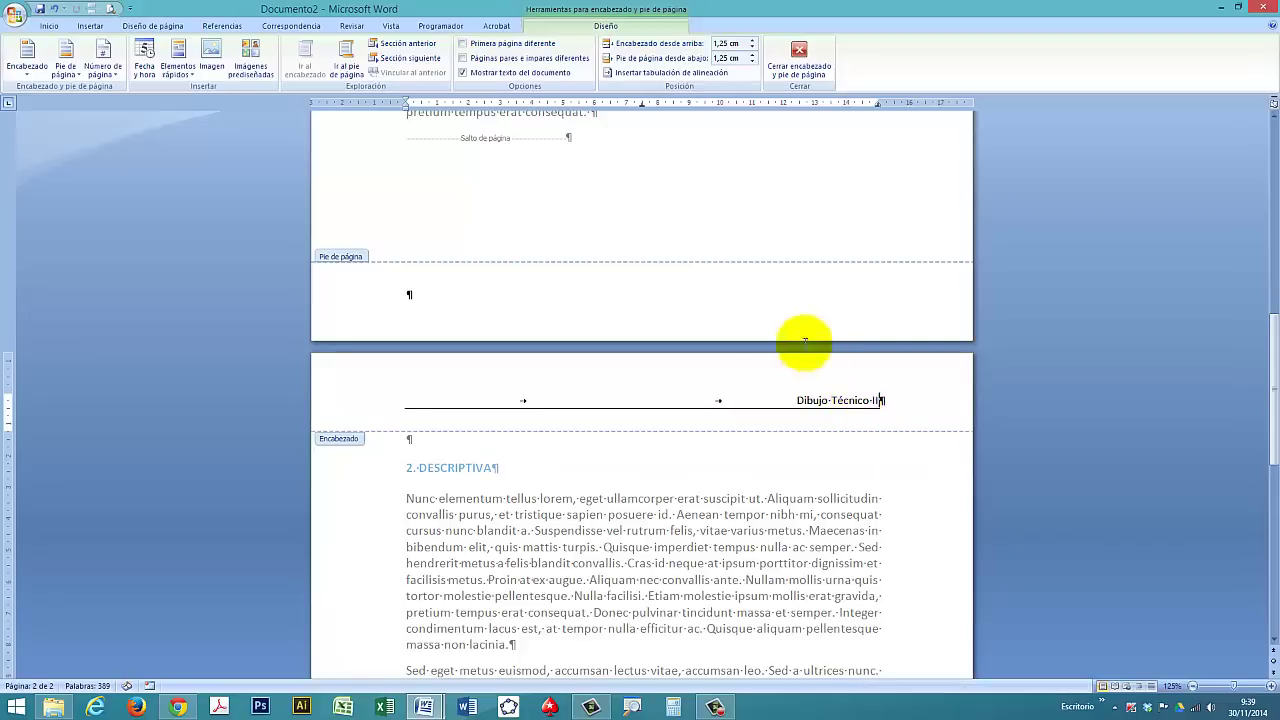
pyautogui.doubleClick(734, 458)
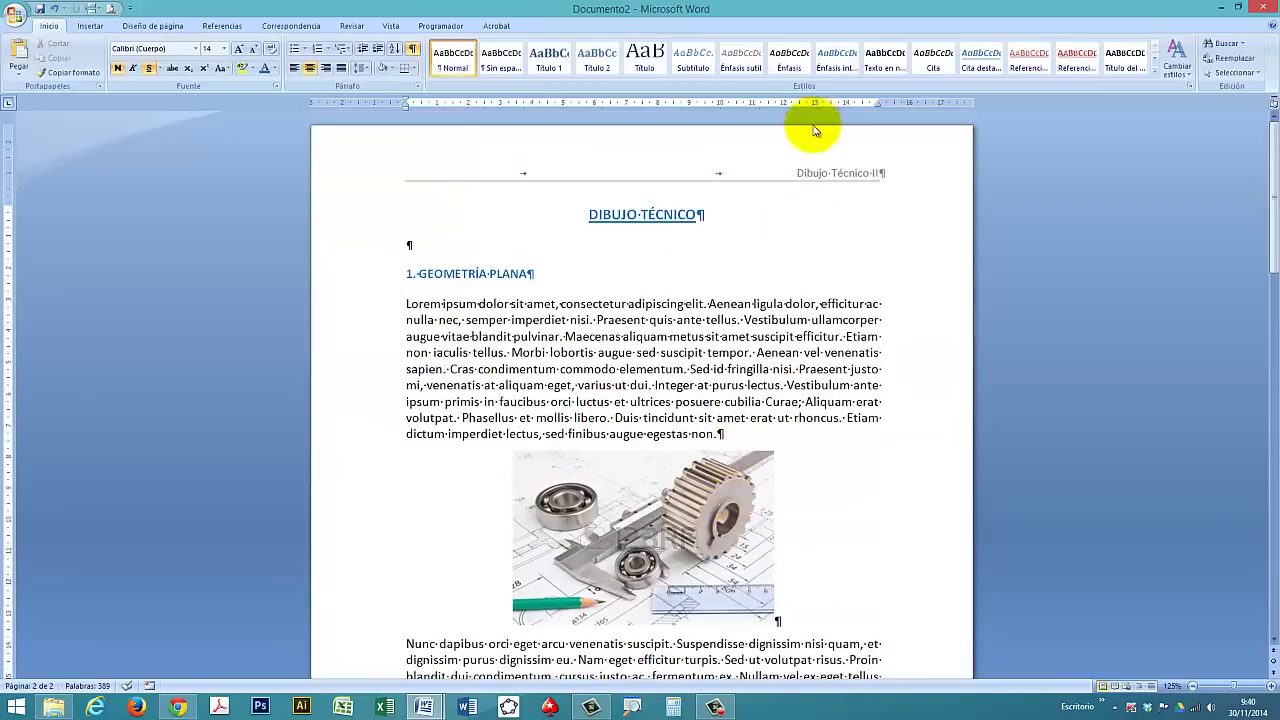
# Delete the 'Dibujo Técnico II' text from the header
pyautogui.doubleClick(528, 164)
pyautogui.moveTo(406, 170); pyautogui.dragTo(1023, 194)
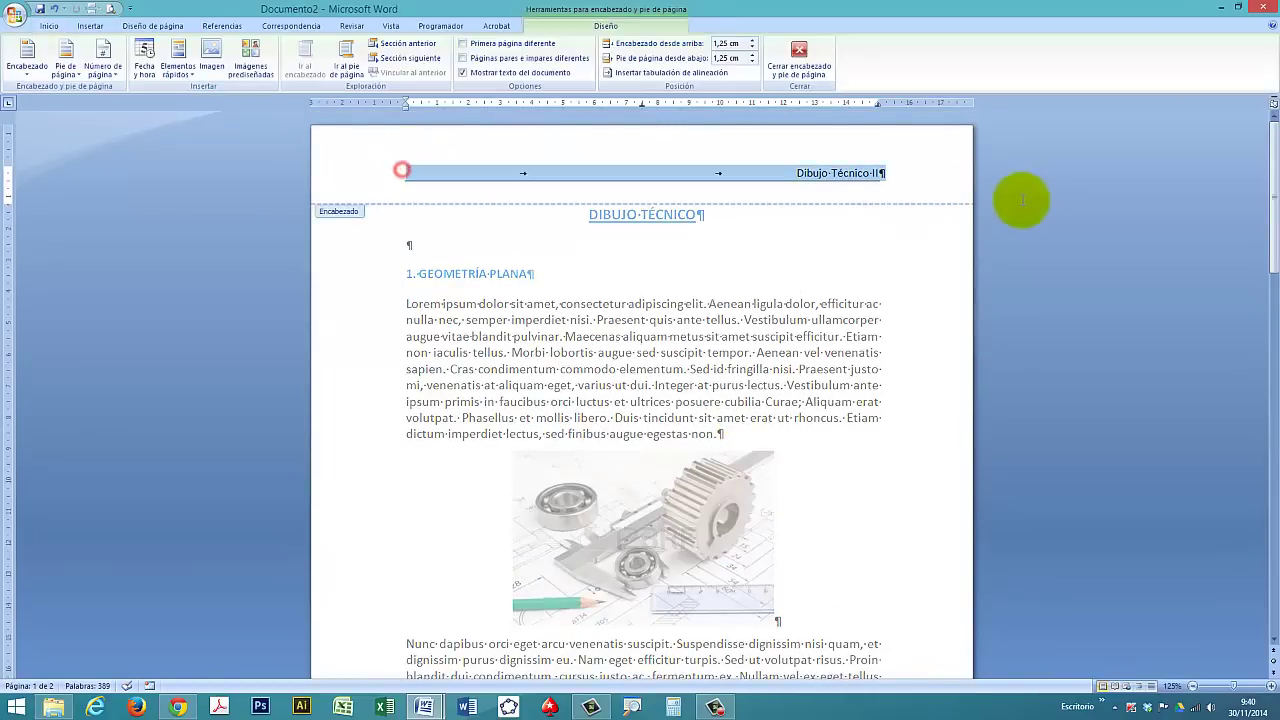
pyautogui.press('Delete')
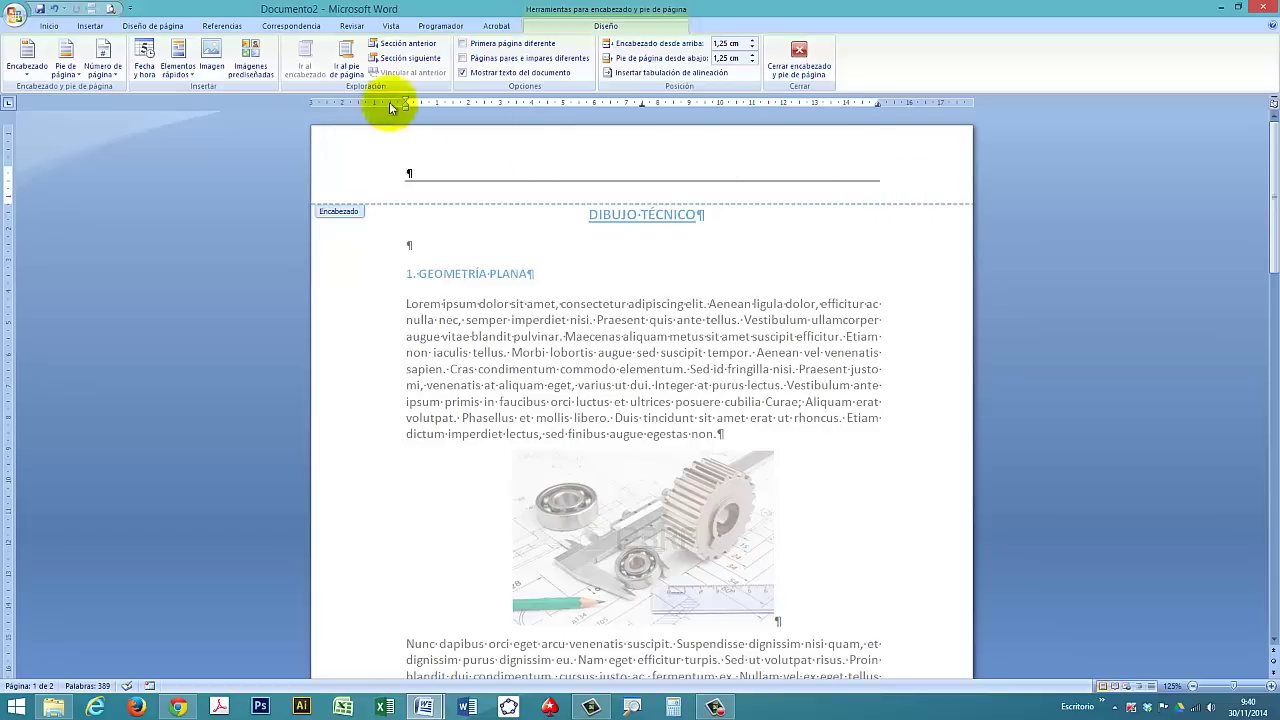
# Remove the header's bottom border and return to the body text
pyautogui.click(47, 26)
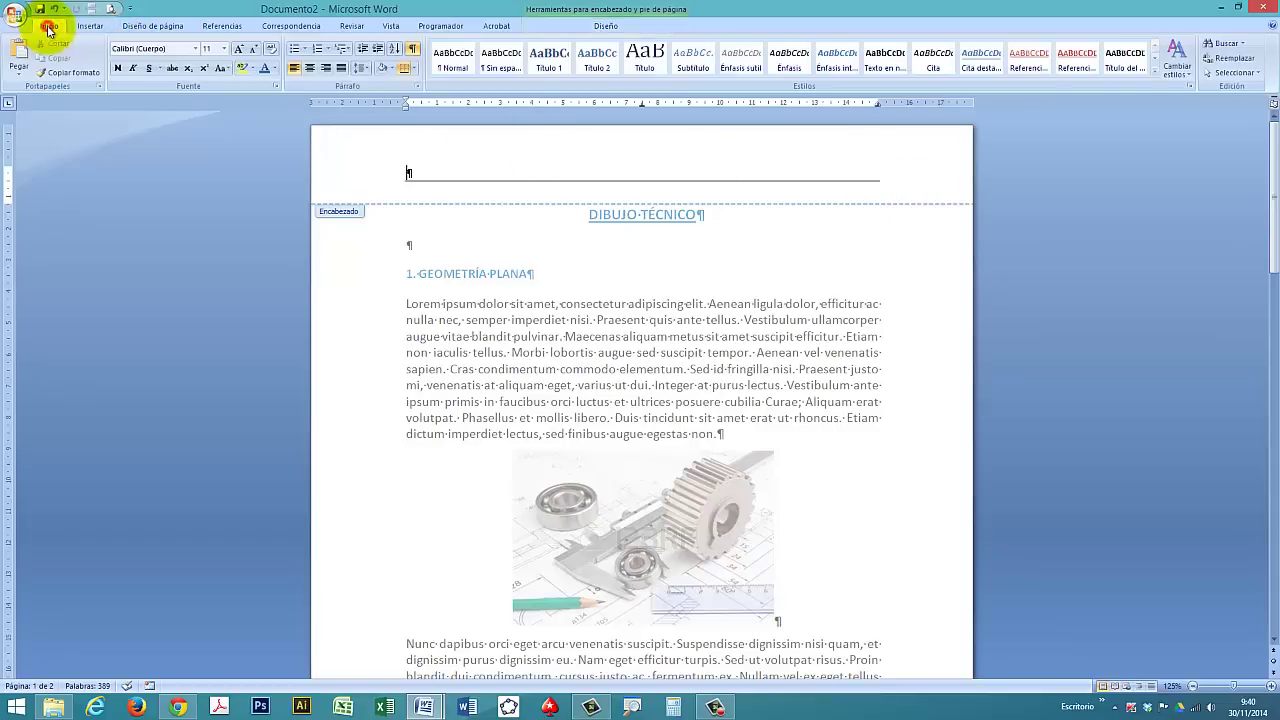
pyautogui.click(404, 68)
pyautogui.doubleClick(519, 287)
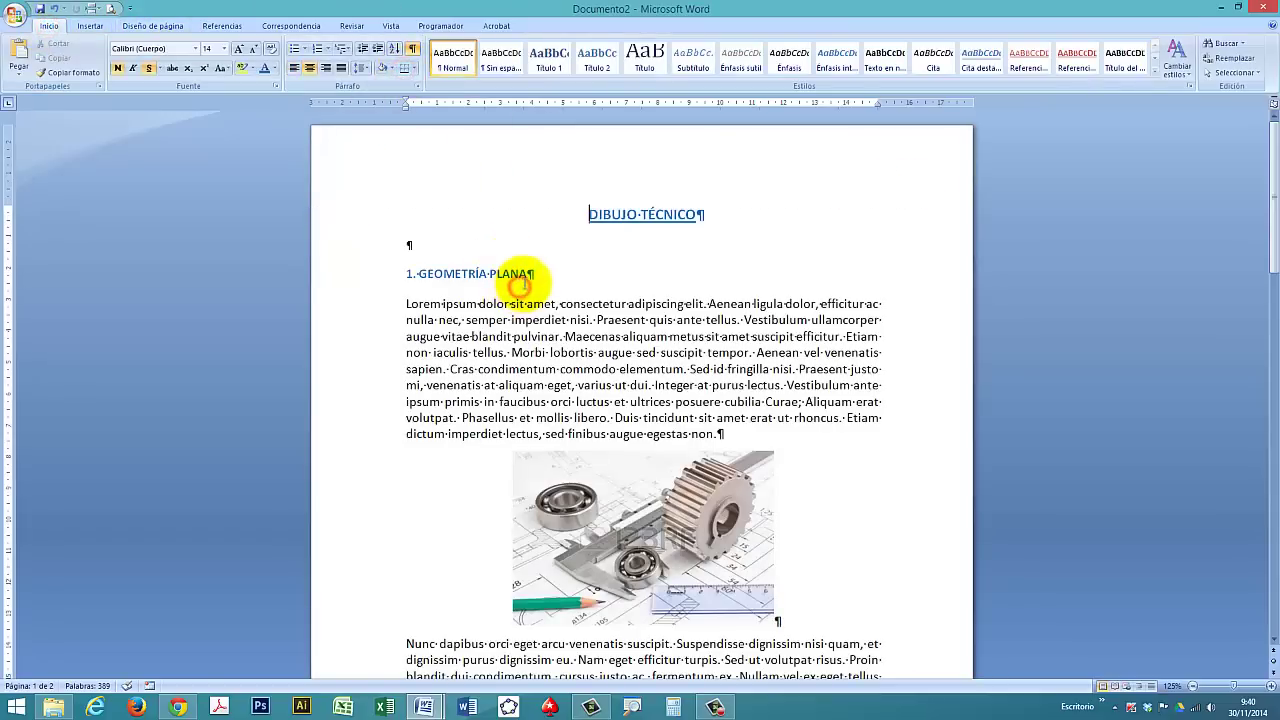
pyautogui.scroll(-5, 519, 284)
pyautogui.scroll(-5, 509, 292)
pyautogui.scroll(-5, 509, 292)
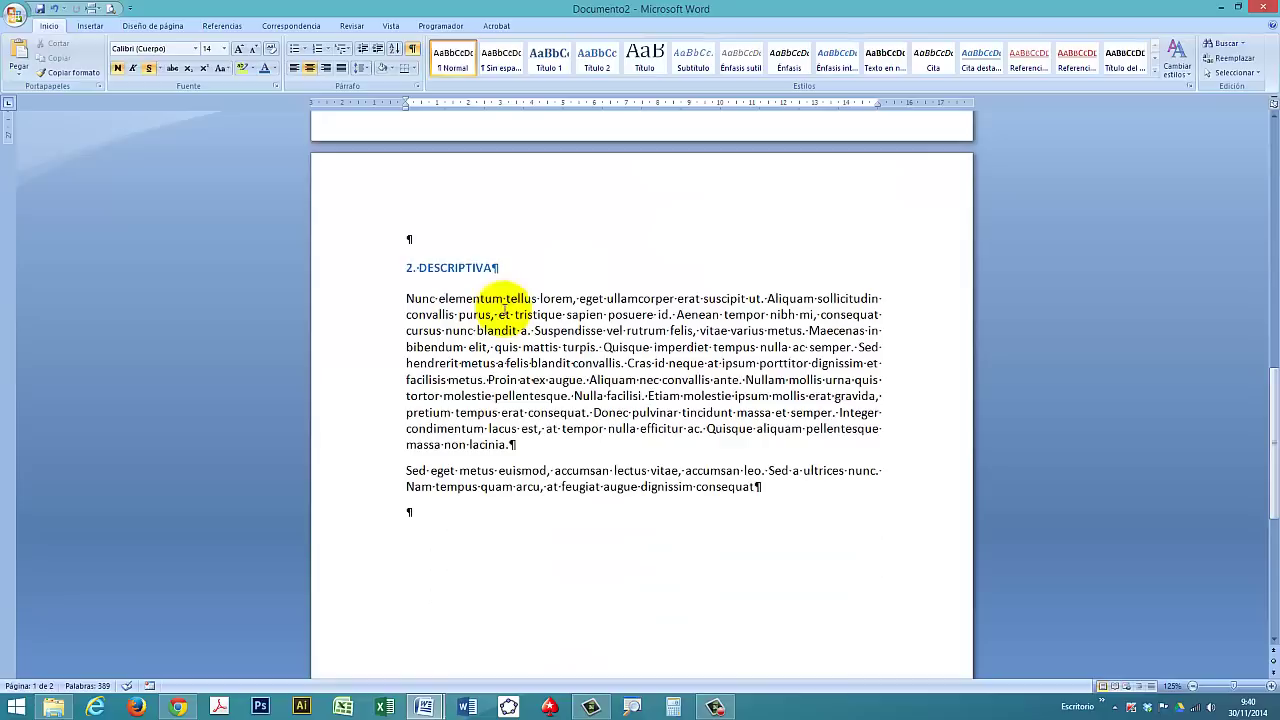
pyautogui.scroll(5, 500, 308)
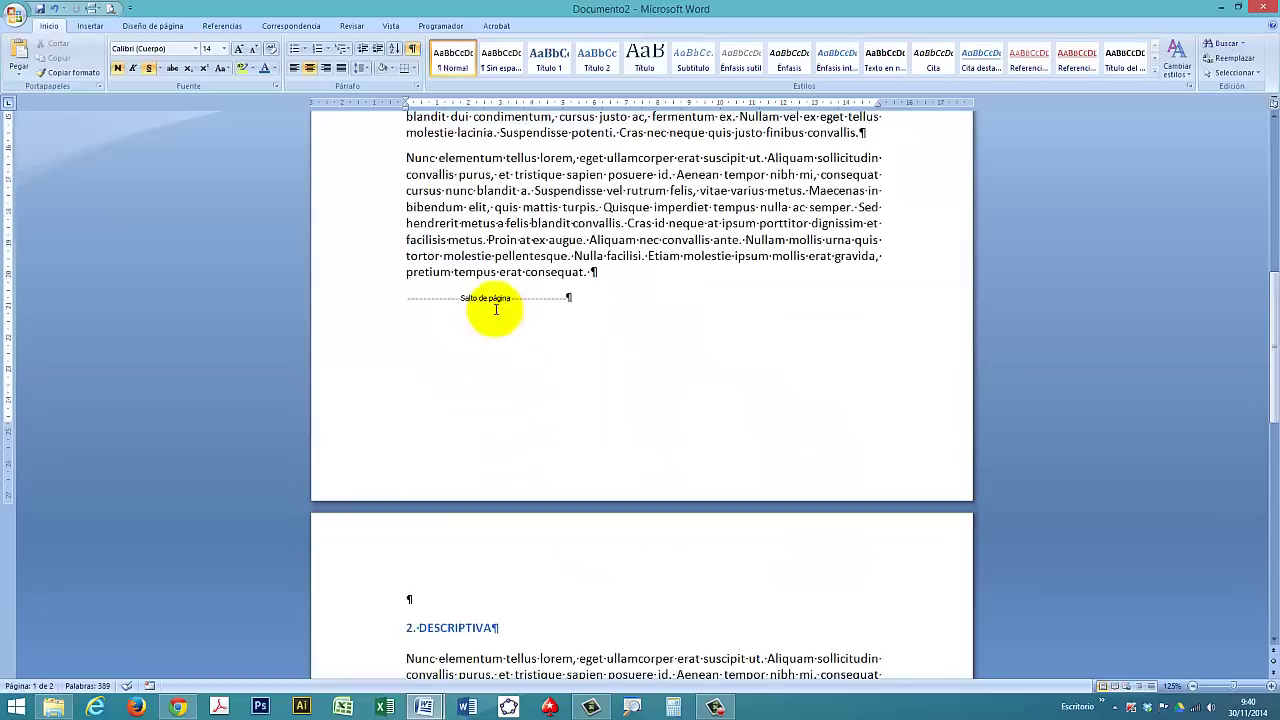
pyautogui.scroll(5, 495, 308)
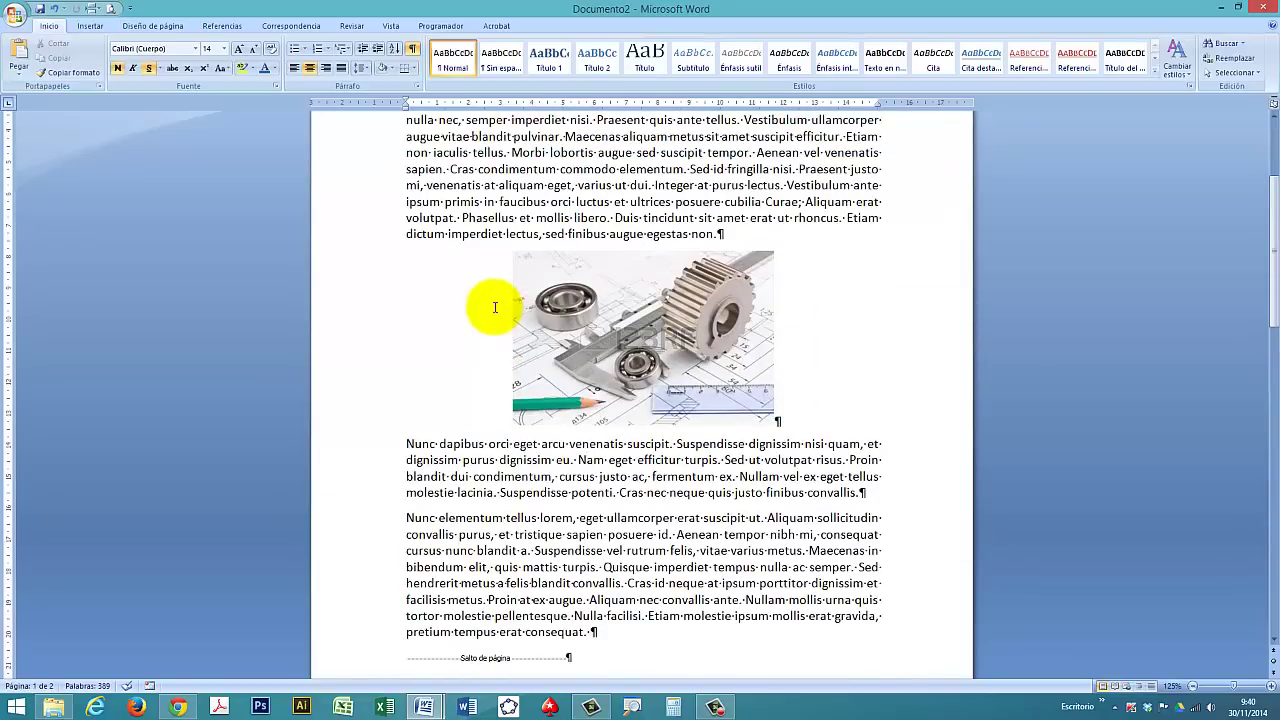
pyautogui.scroll(1, 494, 306)
pyautogui.scroll(3, 494, 306)
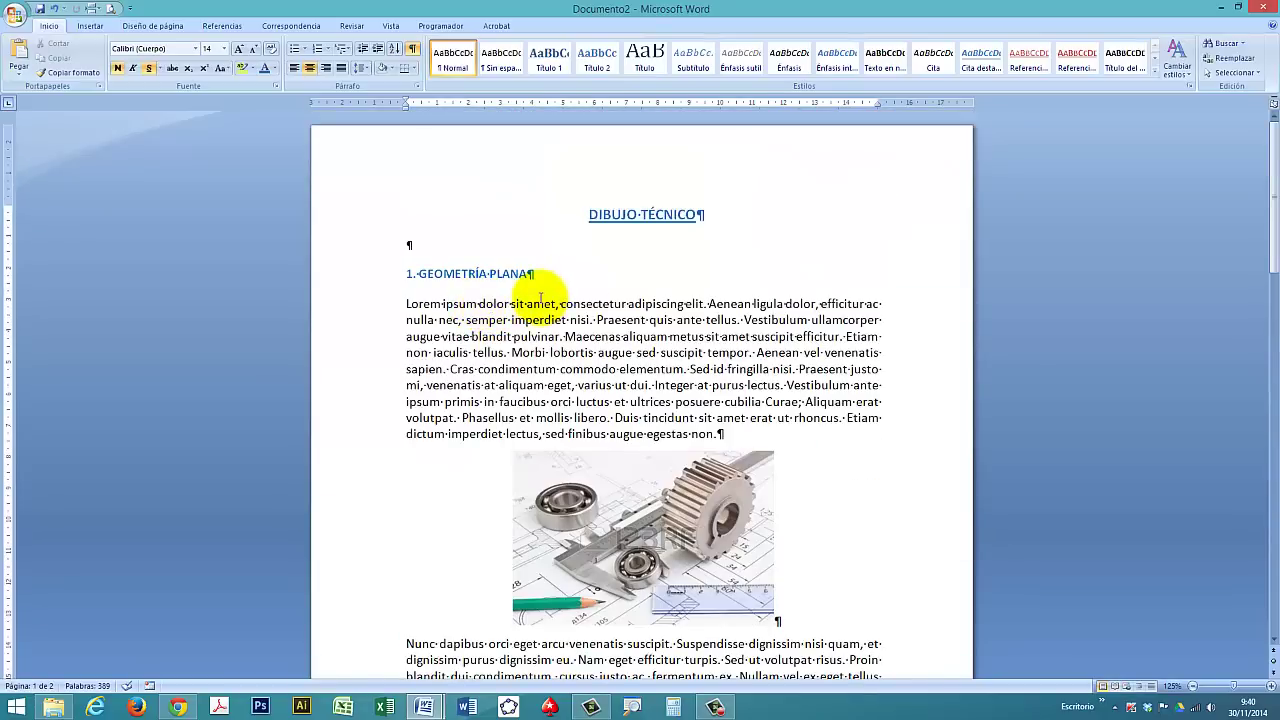
# Delete the page break between the topics and add an empty paragraph after the first topic
pyautogui.scroll(-5, 518, 296)
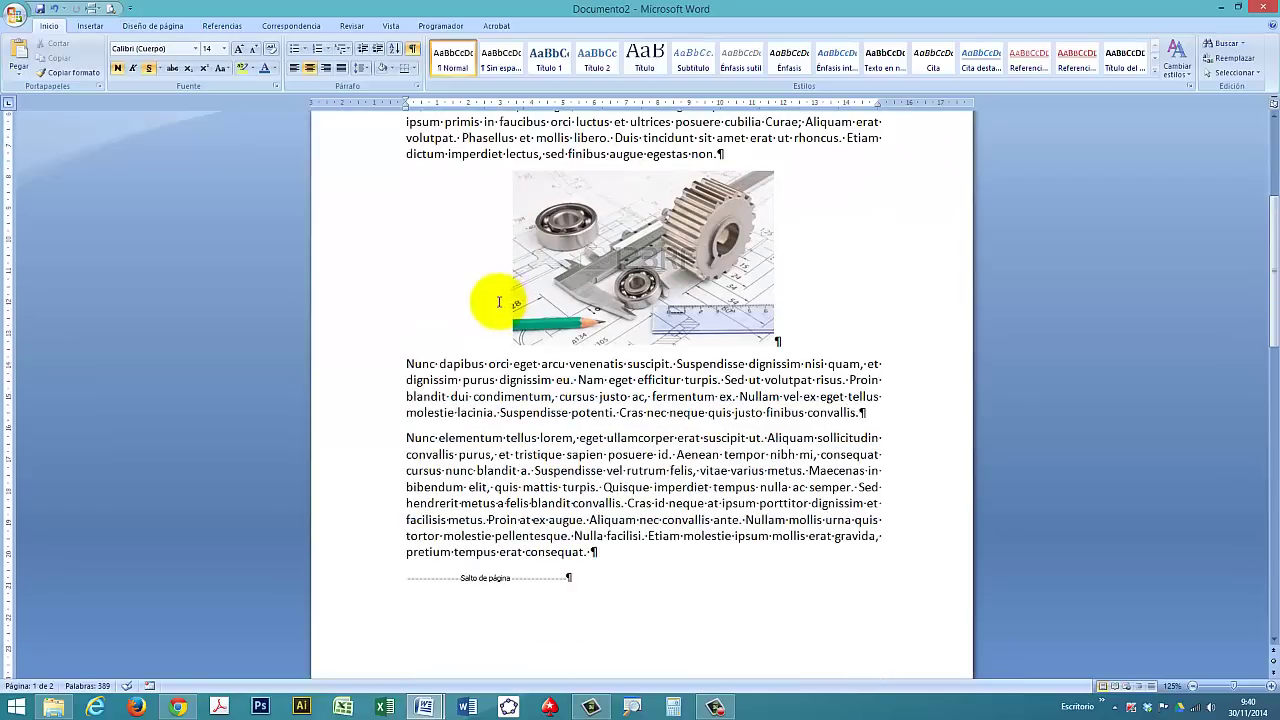
pyautogui.scroll(-4, 491, 297)
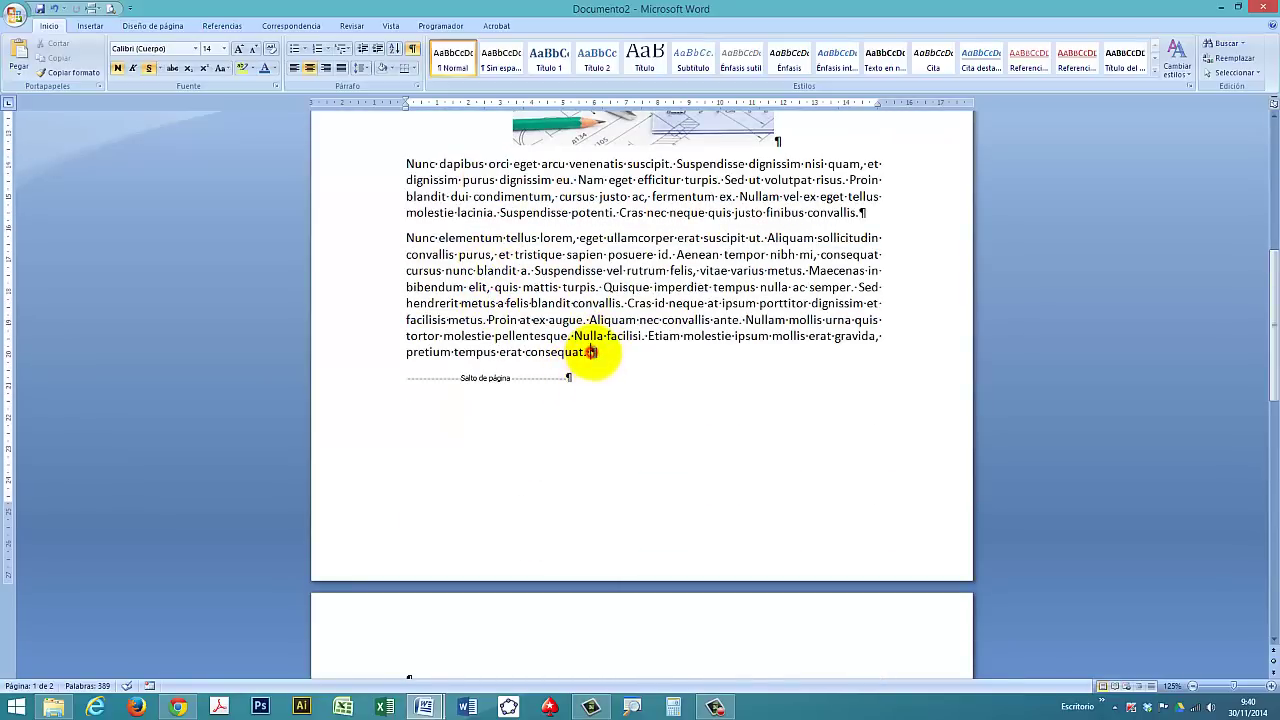
pyautogui.moveTo(592, 352); pyautogui.dragTo(603, 386)
pyautogui.press('Delete')
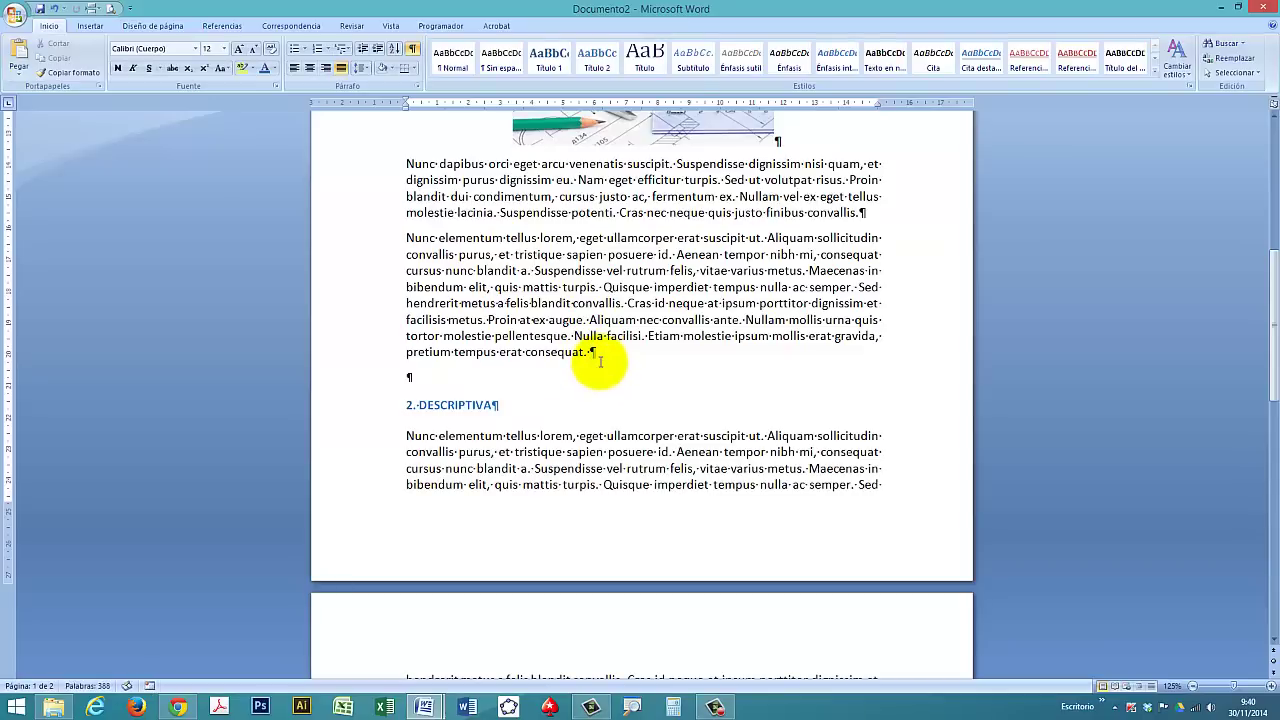
pyautogui.press('Return')
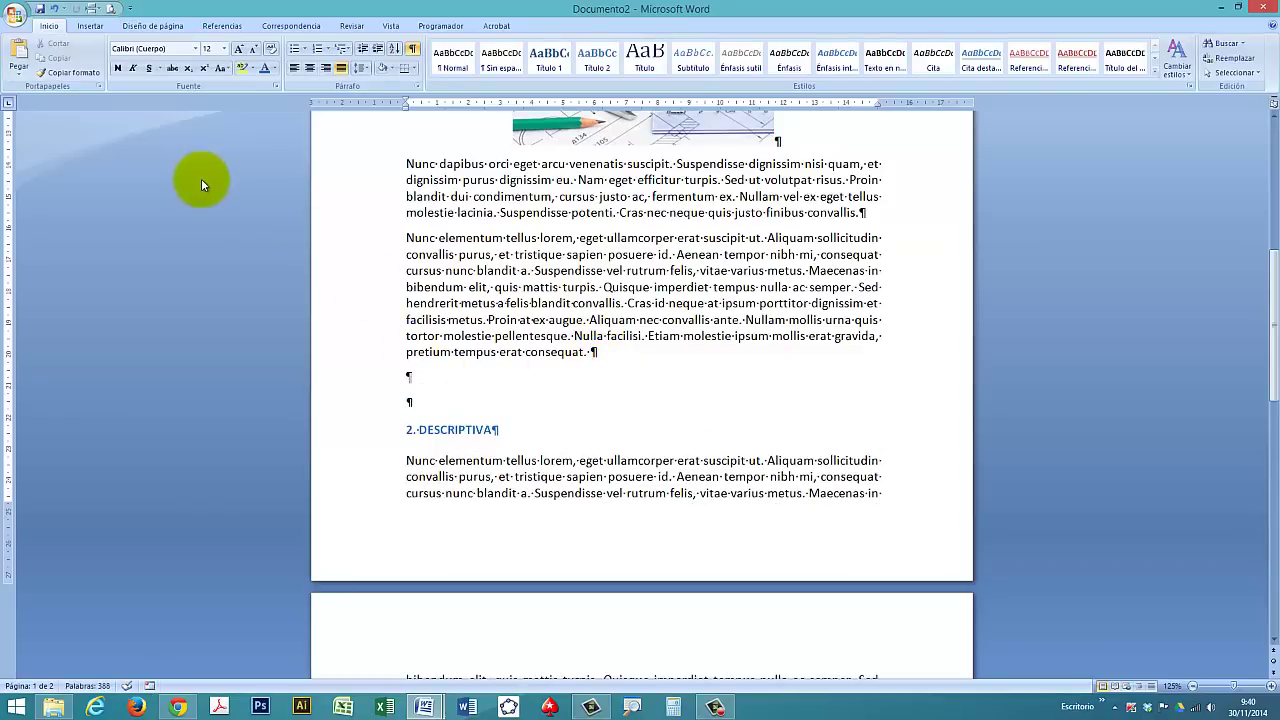
pyautogui.click(55, 8)
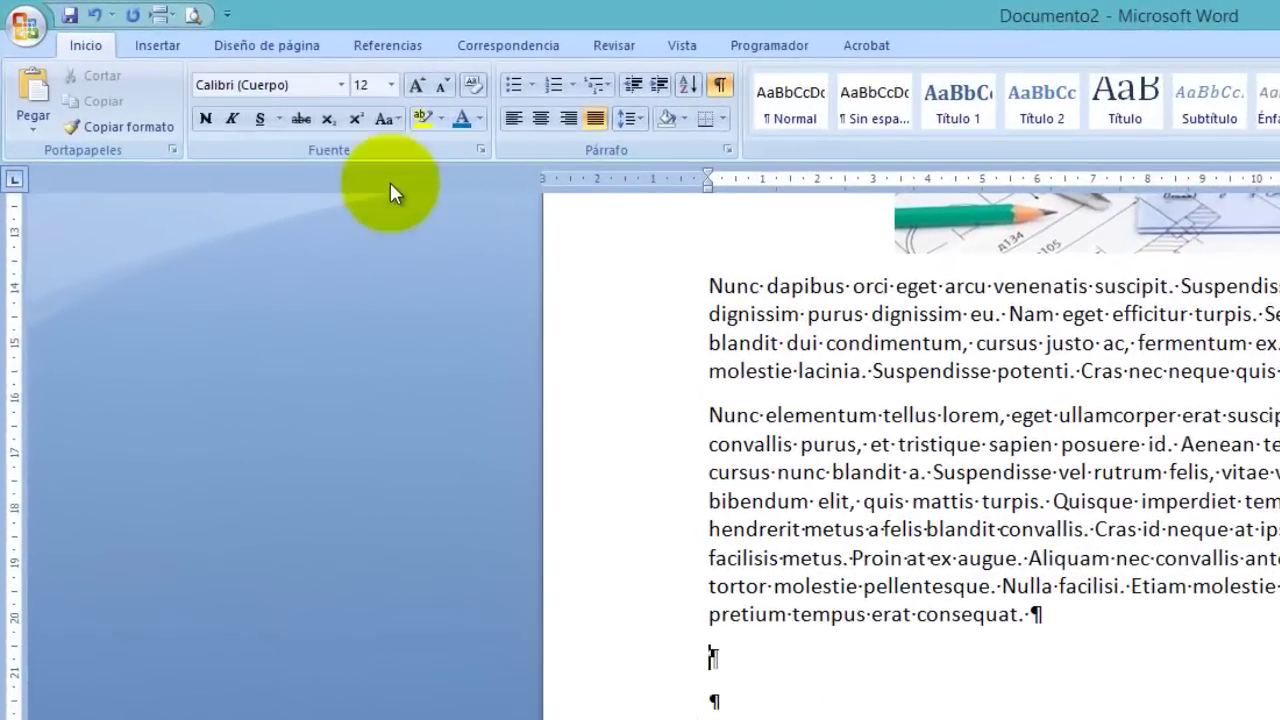
# Insert a Página siguiente (next page) section break between the two topics
pyautogui.click(255, 46)
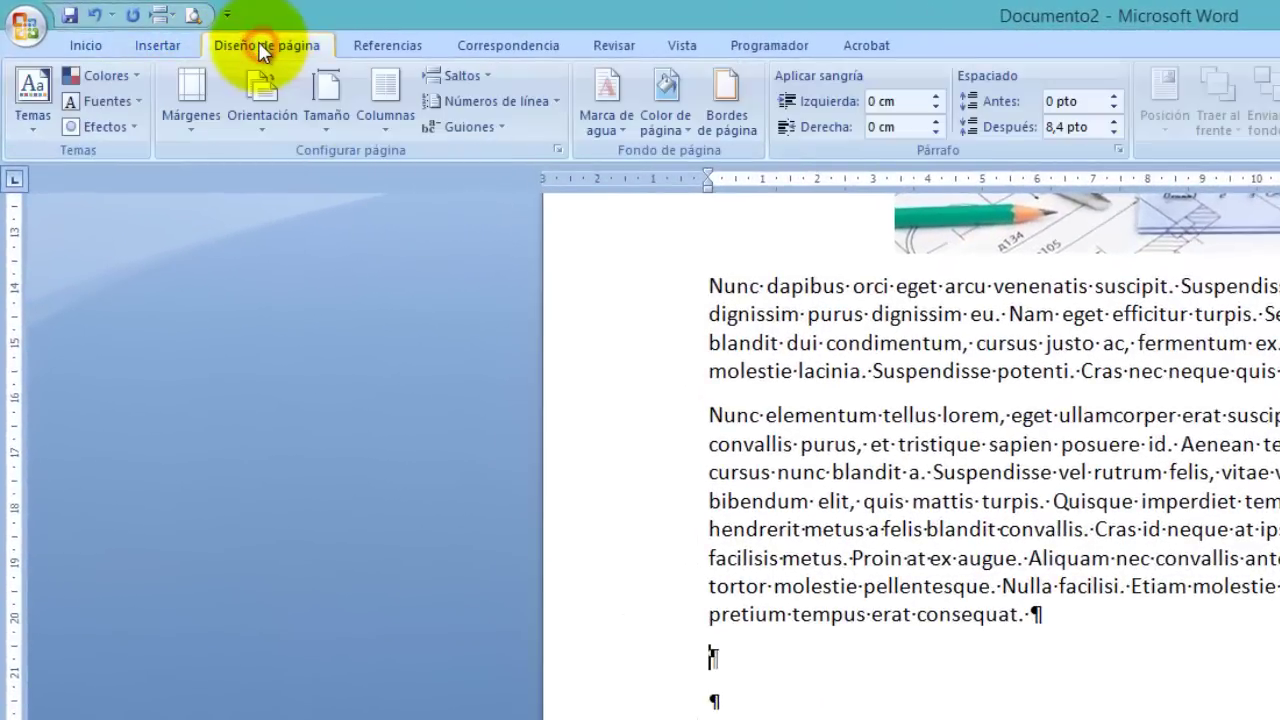
pyautogui.click(495, 78)
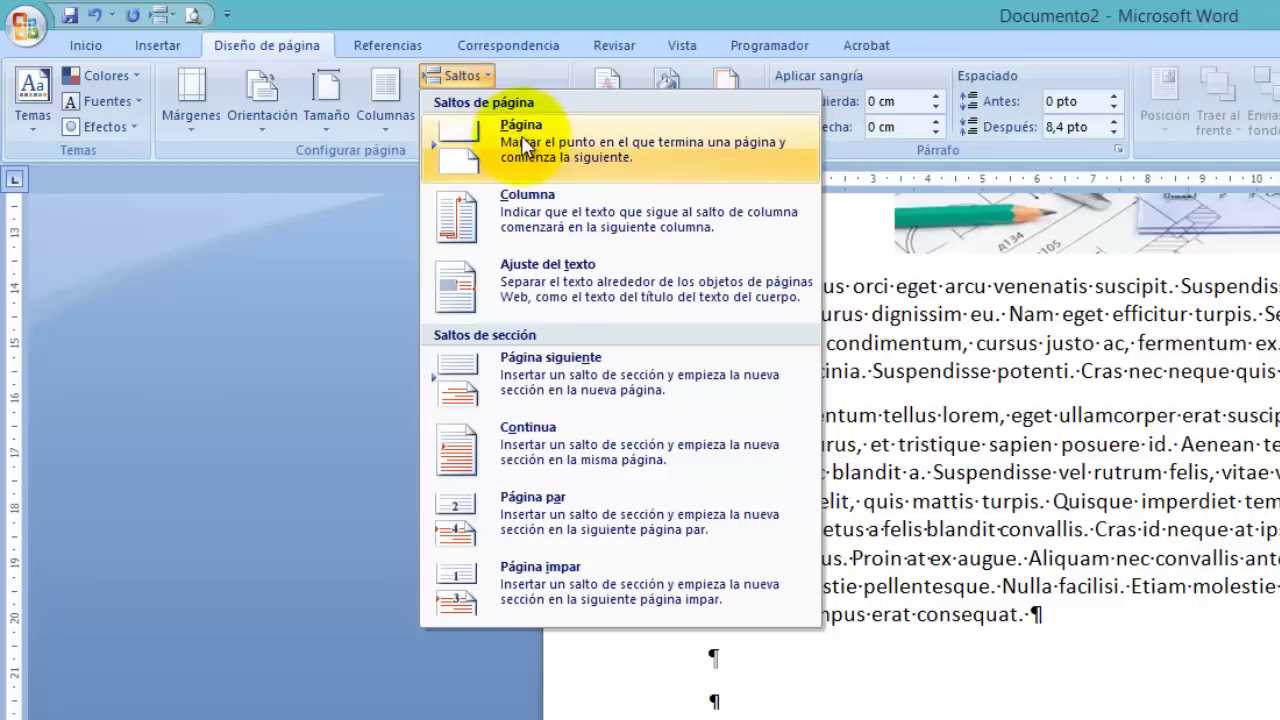
pyautogui.click(540, 378)
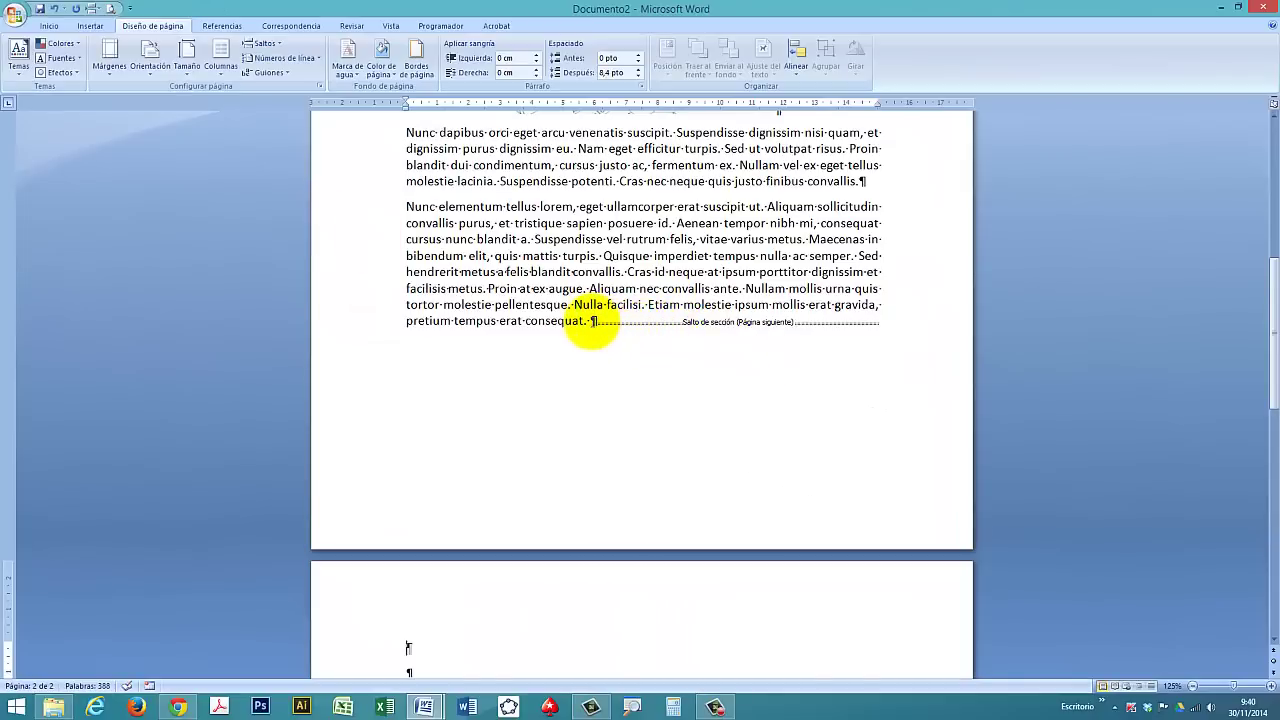
pyautogui.scroll(-2, 590, 318)
pyautogui.scroll(1, 598, 265)
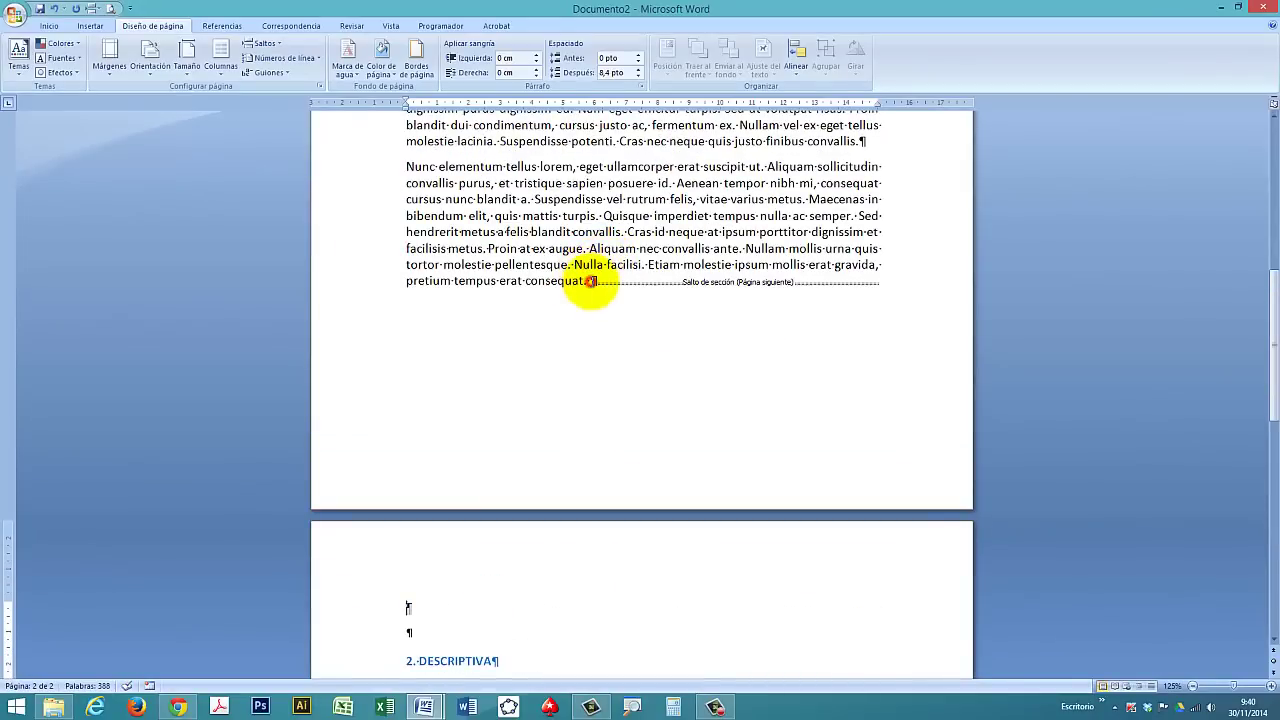
# Put the section break on its own line and remove the extra blank line above '2. DESCRIPTIVA'
pyautogui.click(590, 281)
pyautogui.press('Return')
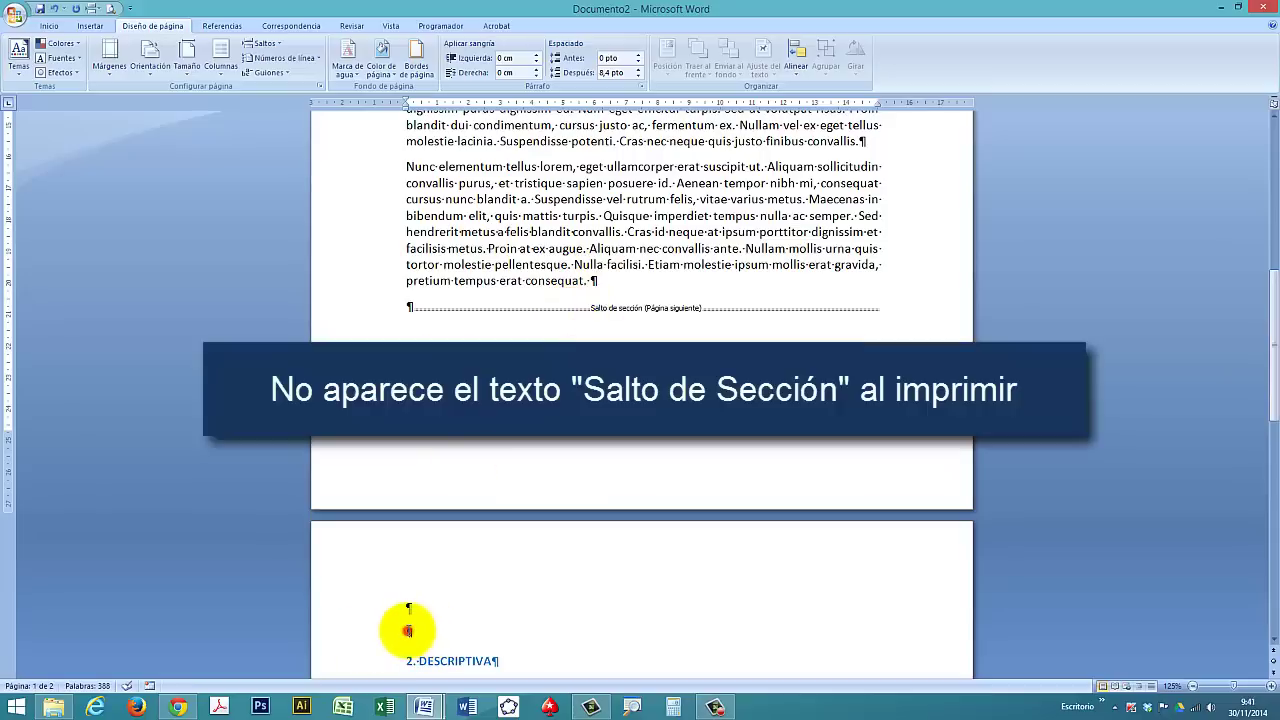
pyautogui.click(408, 631)
pyautogui.press('BackSpace')
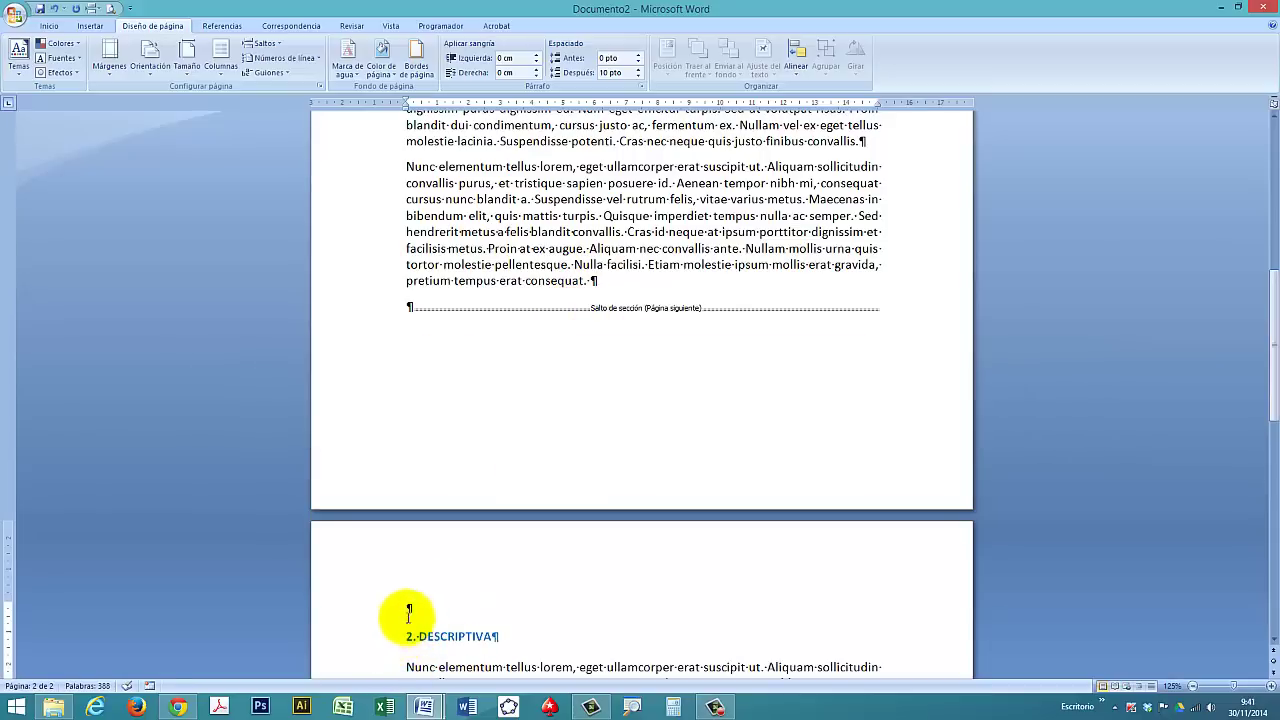
# Make the DESCRIPTIVA section on page 2 landscape
pyautogui.click(153, 78)
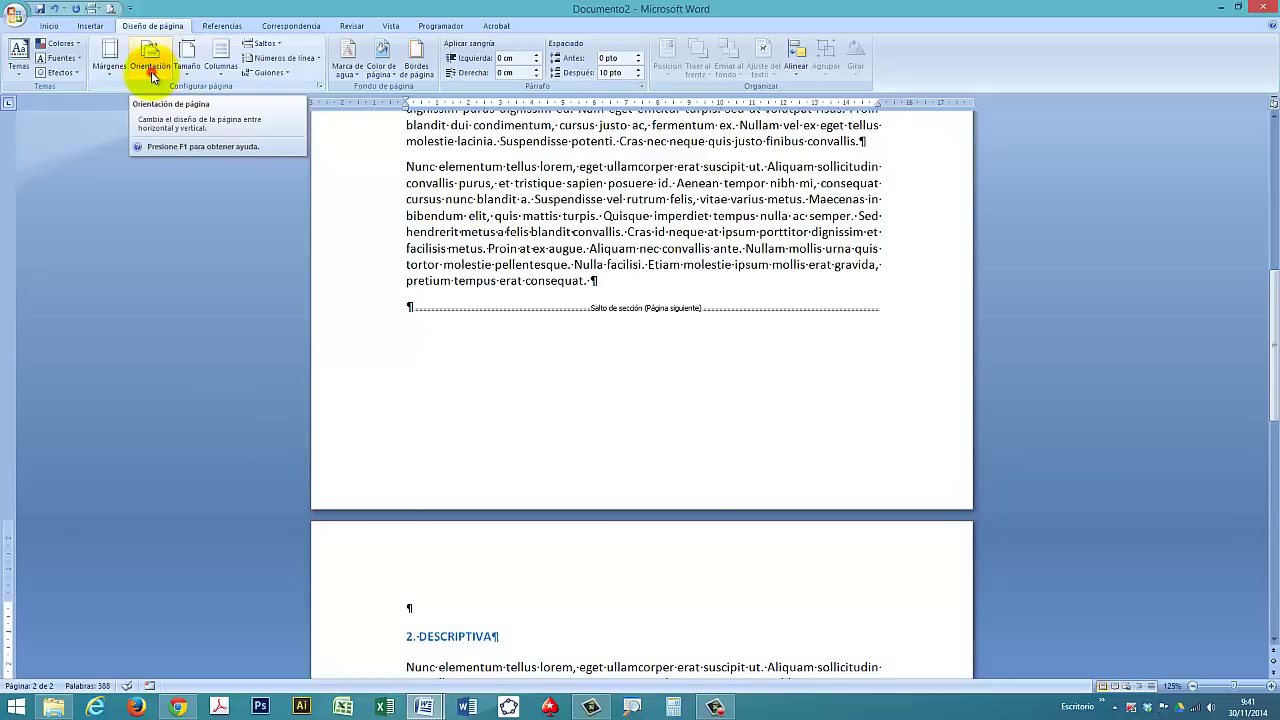
pyautogui.click(151, 72)
pyautogui.click(172, 127)
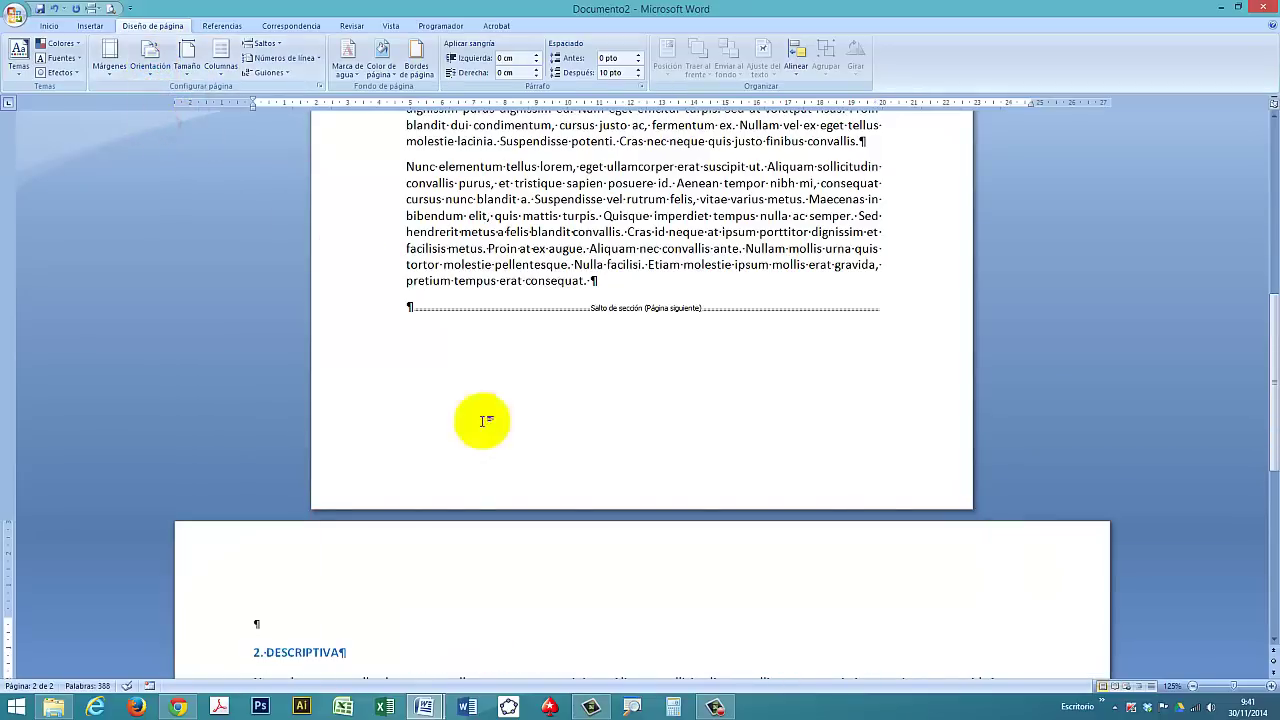
pyautogui.scroll(-2, 290, 636)
pyautogui.scroll(-4, 290, 636)
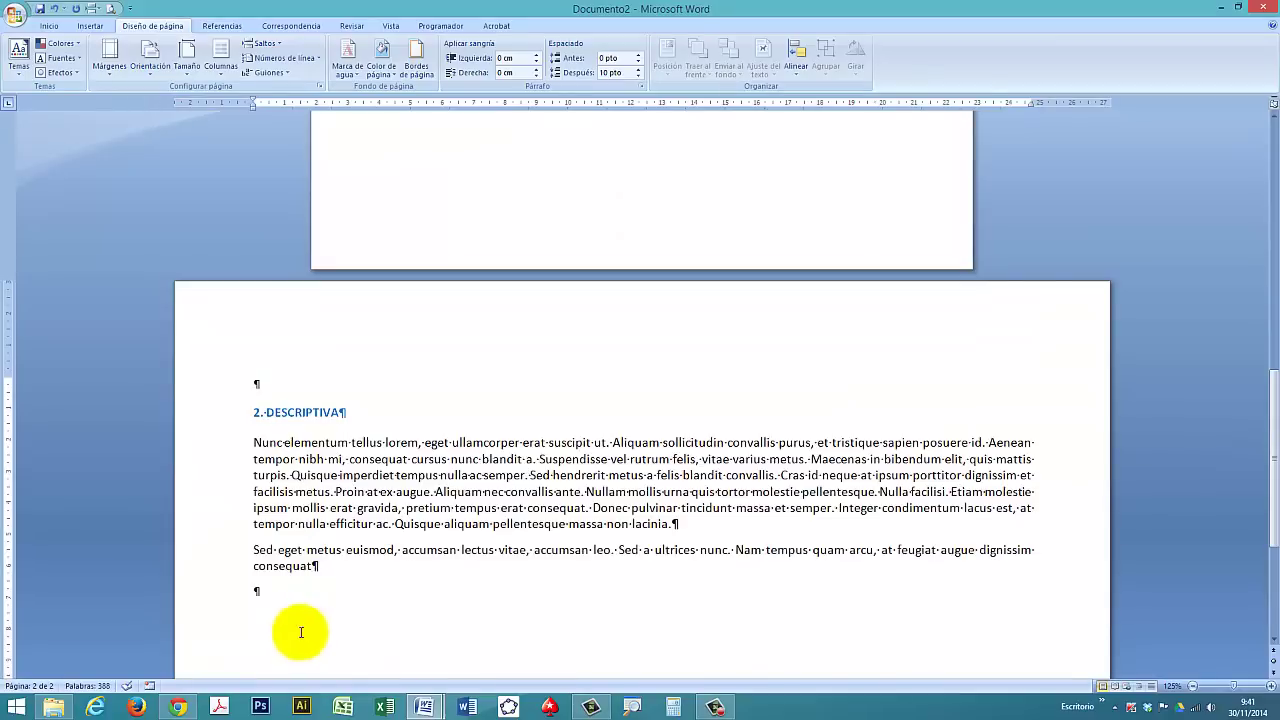
pyautogui.scroll(8, 294, 628)
pyautogui.scroll(8, 371, 614)
pyautogui.scroll(3, 343, 528)
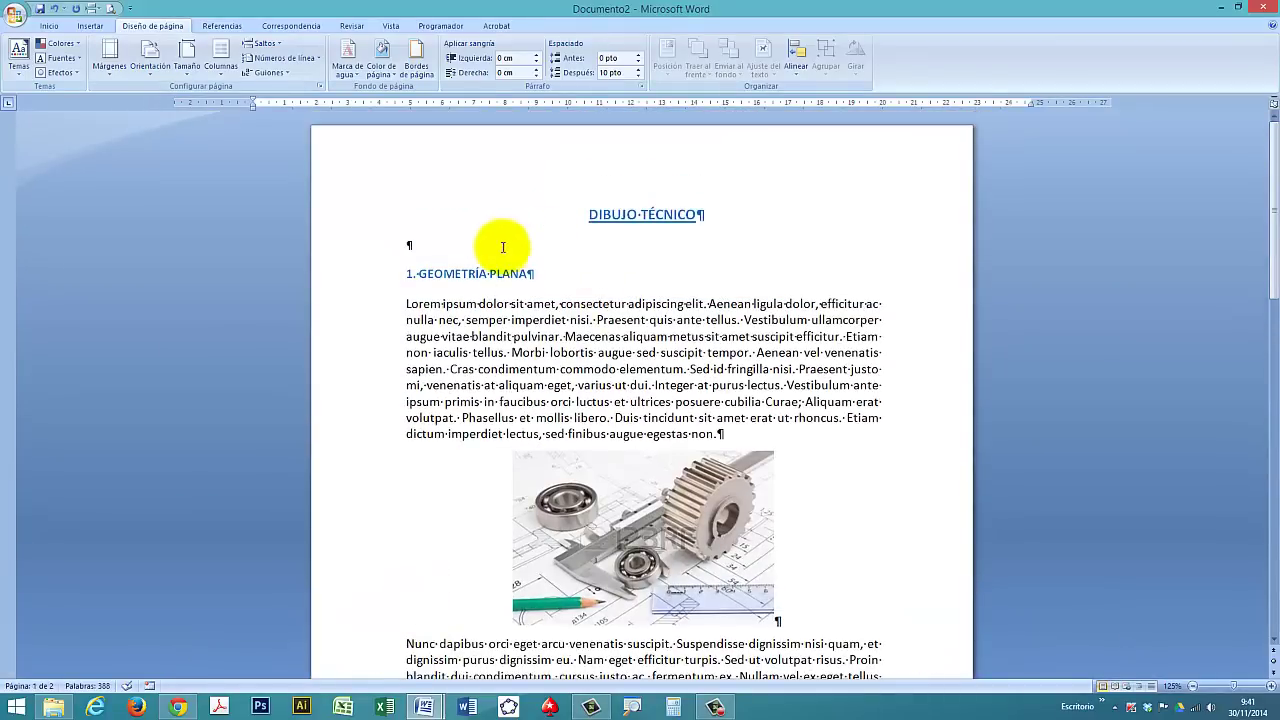
pyautogui.scroll(-4, 512, 265)
pyautogui.scroll(-5, 515, 265)
pyautogui.scroll(-2, 508, 270)
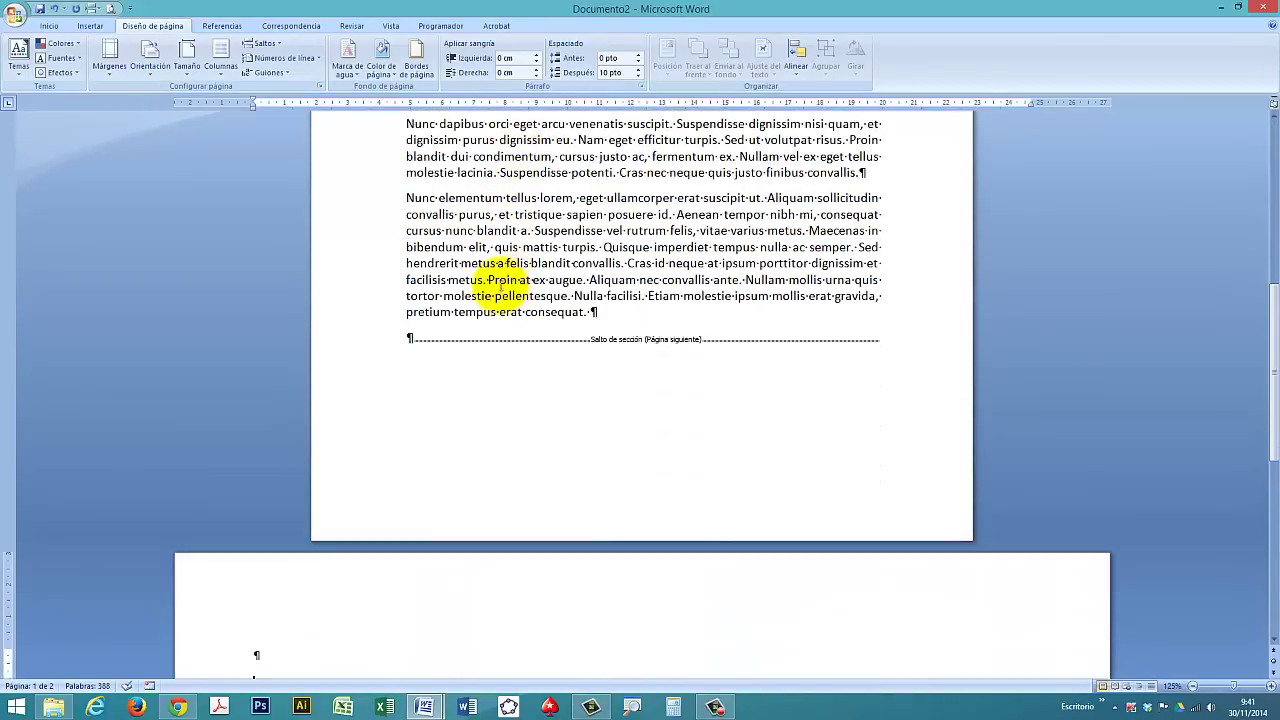
pyautogui.scroll(-6, 500, 420)
pyautogui.scroll(-3, 460, 400)
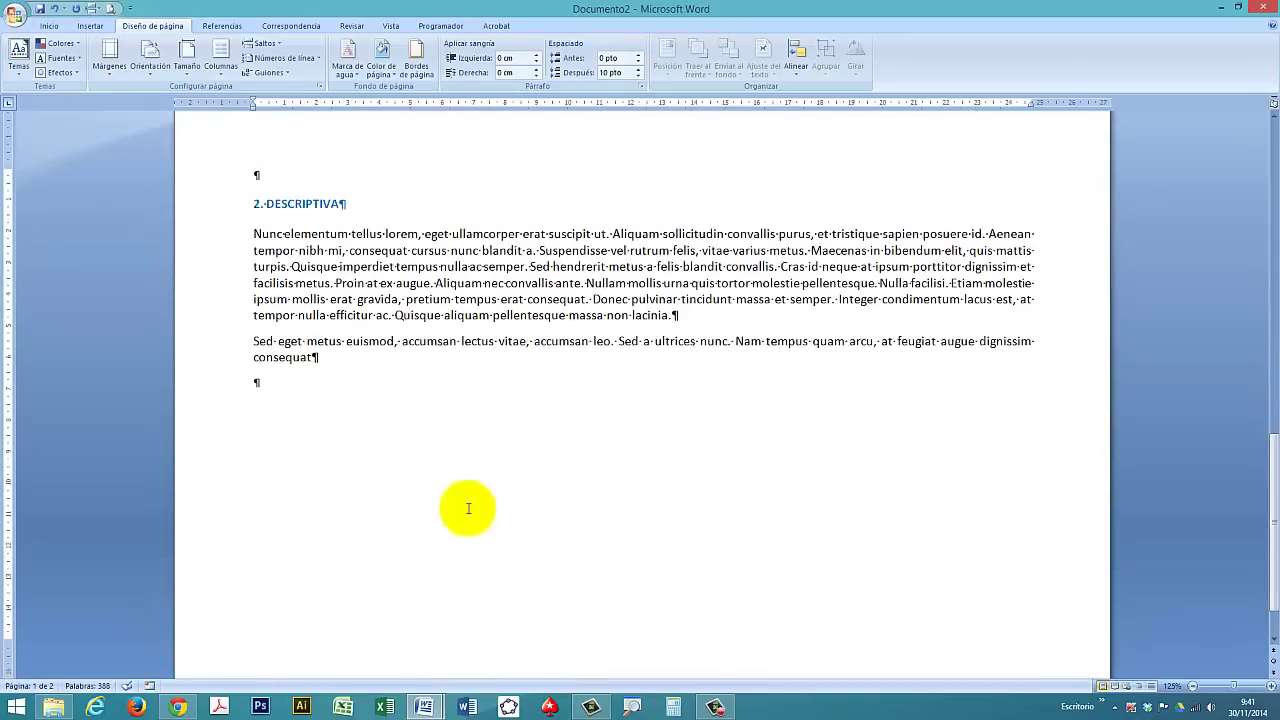
# Leave two empty paragraphs after page 2's last paragraph, deleting the surplus ones
pyautogui.click(258, 383)
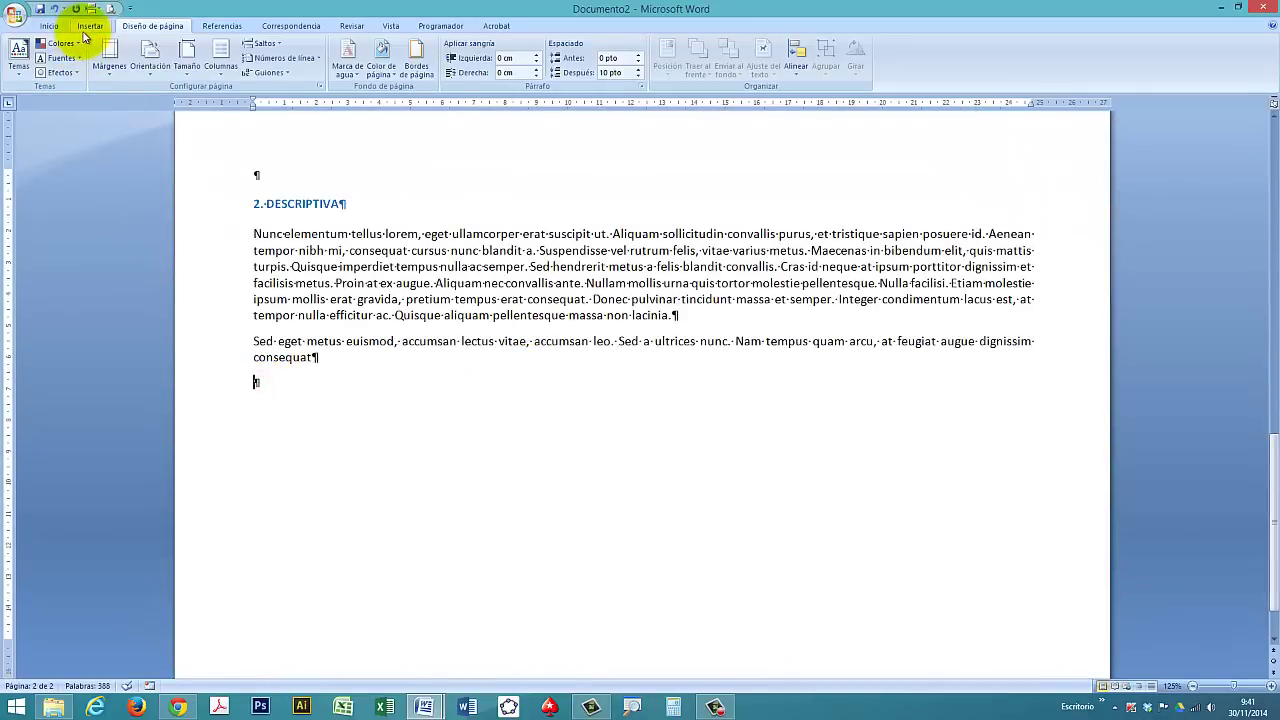
pyautogui.press('Return')
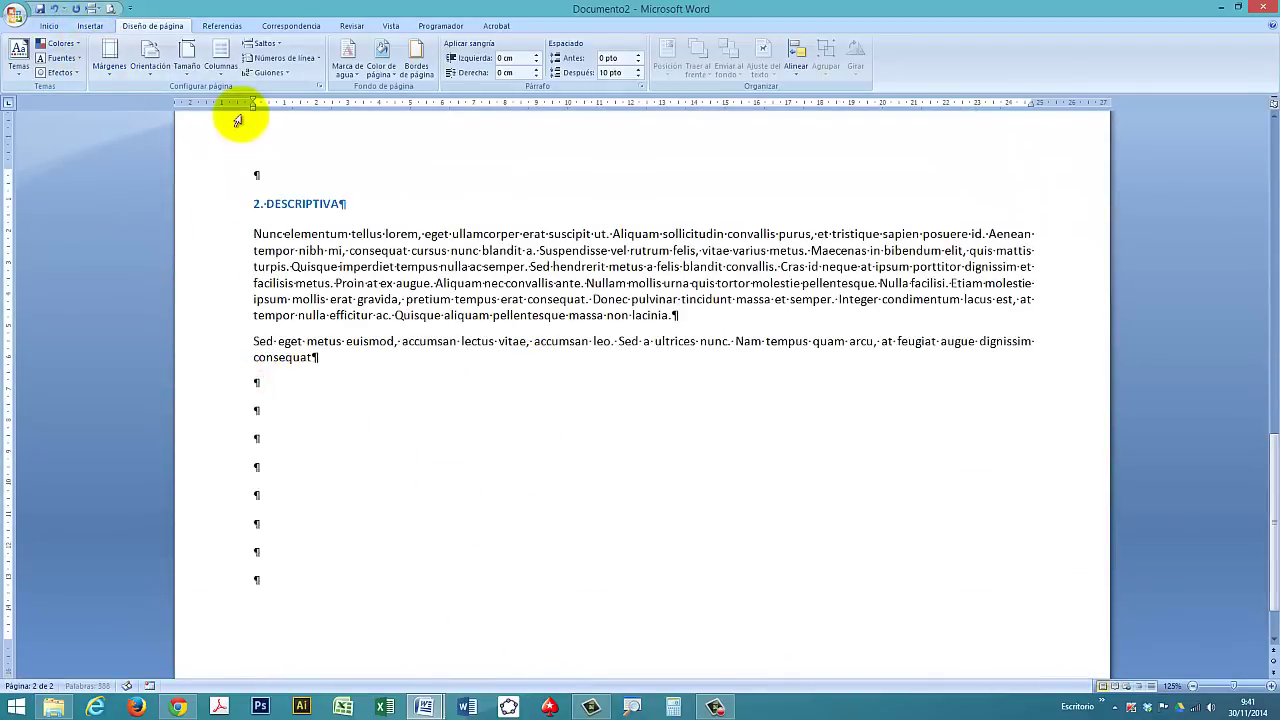
pyautogui.press('Return')
pyautogui.press('Return')
pyautogui.press('Return')
pyautogui.press('Return')
pyautogui.press('Return')
pyautogui.press('Return')
pyautogui.press('Return')
pyautogui.press('Return')
pyautogui.press('Return')
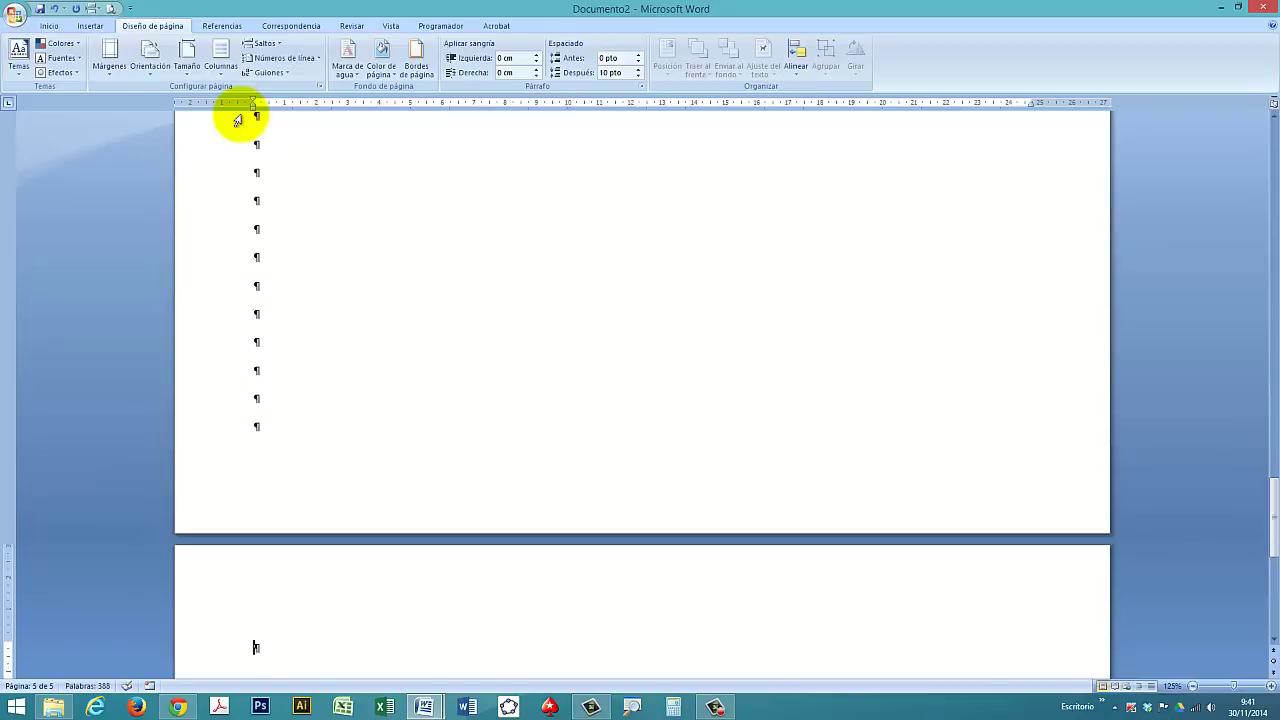
pyautogui.press('BackSpace')
pyautogui.press('BackSpace')
pyautogui.press('BackSpace')
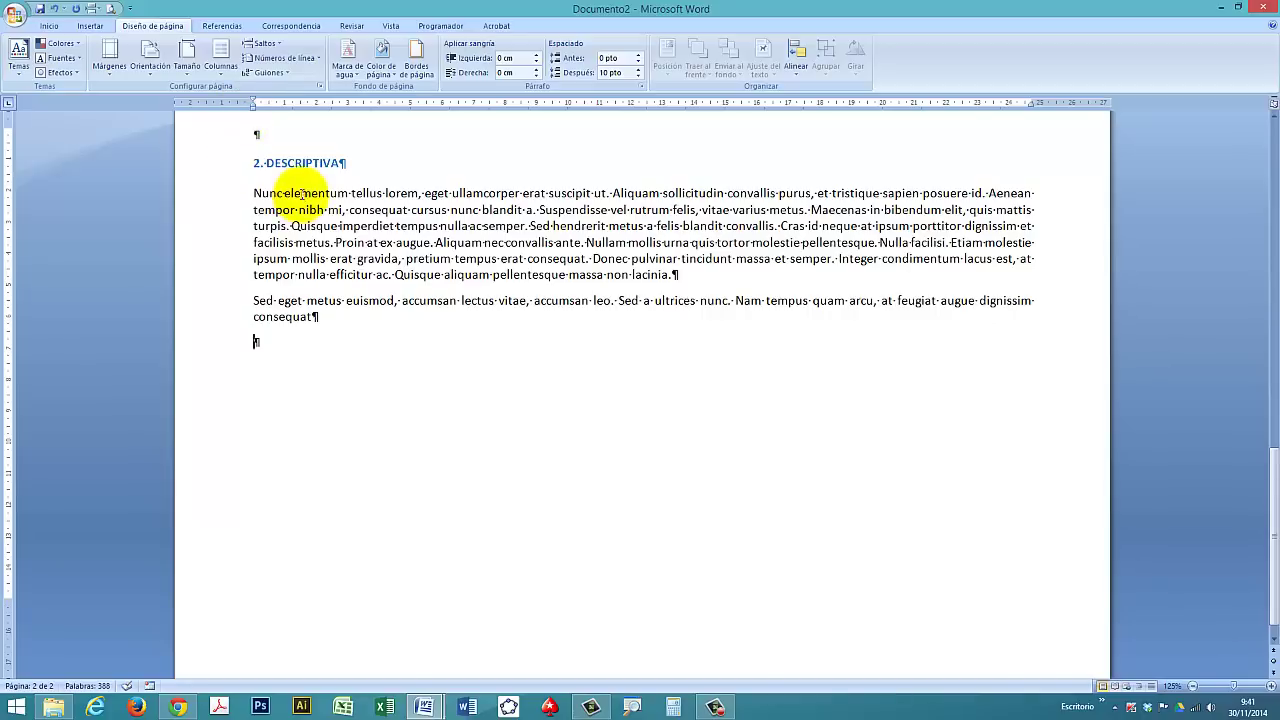
pyautogui.scroll(3, 300, 195)
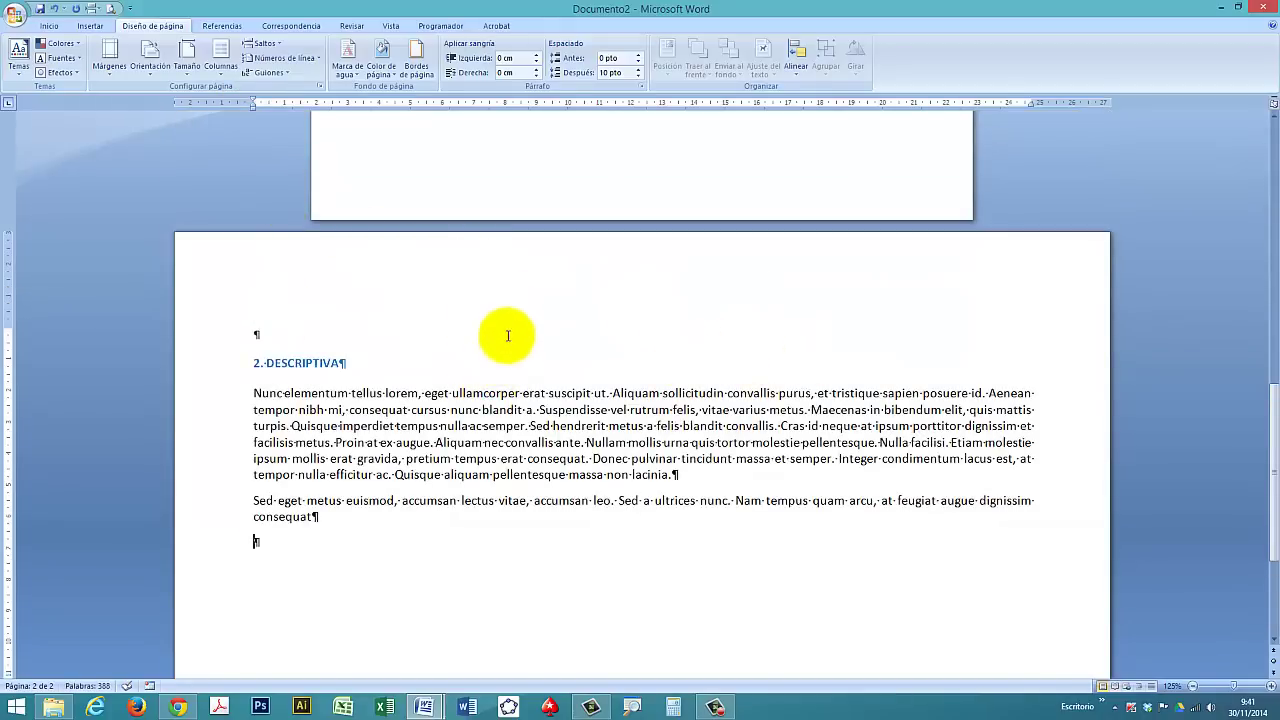
pyautogui.scroll(5, 508, 330)
pyautogui.scroll(3, 508, 322)
pyautogui.scroll(-1, 508, 322)
pyautogui.scroll(-4, 515, 326)
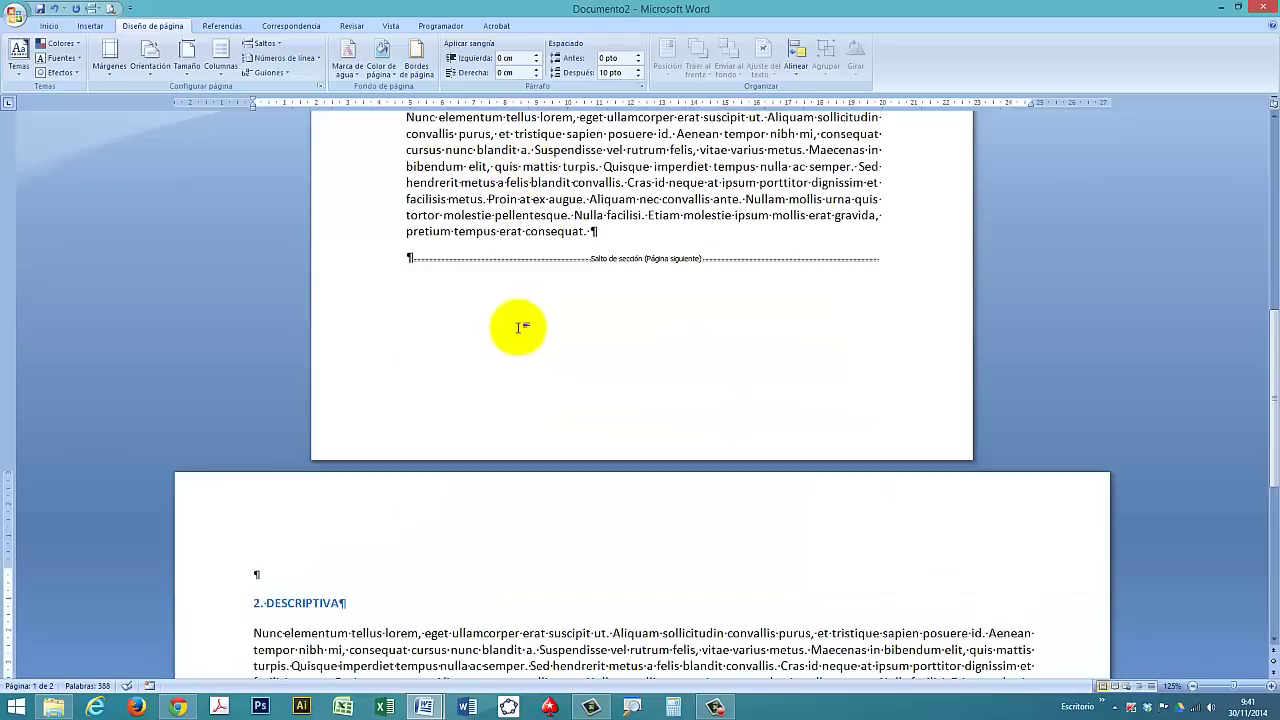
pyautogui.scroll(-5, 518, 327)
pyautogui.click(257, 462)
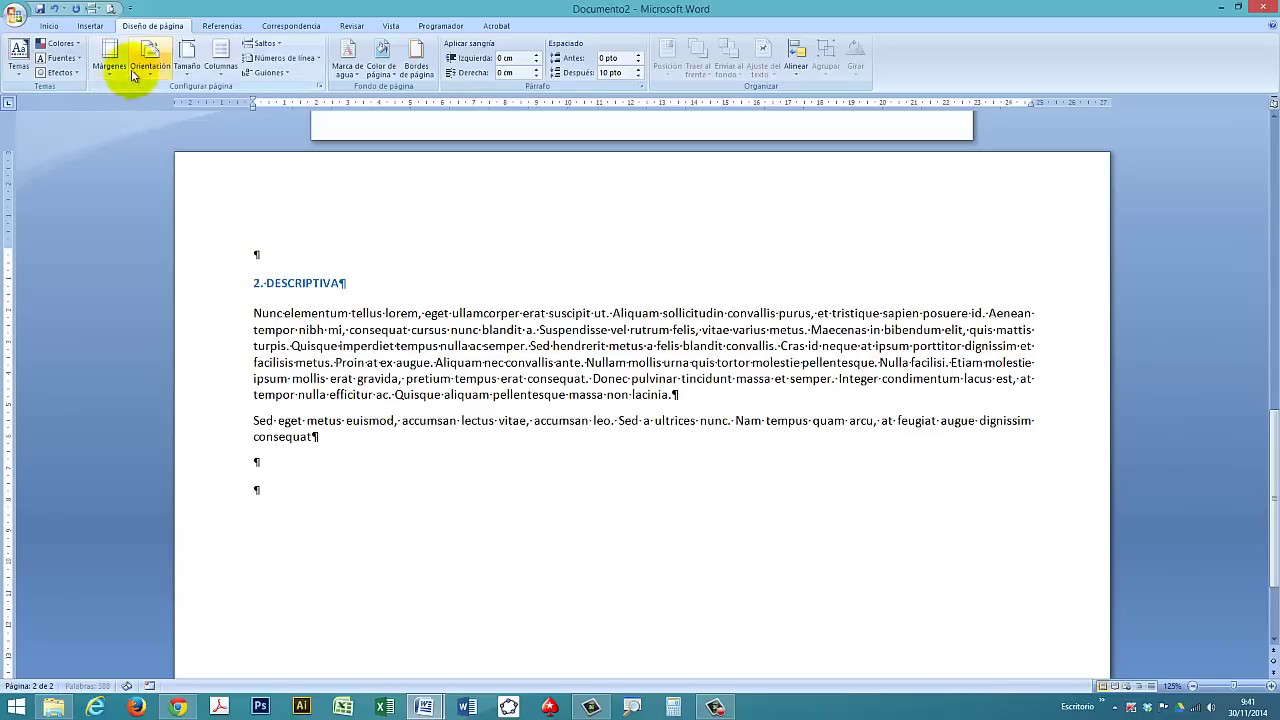
# Insert a next-page section break after the DESCRIPTIVA text
pyautogui.click(264, 43)
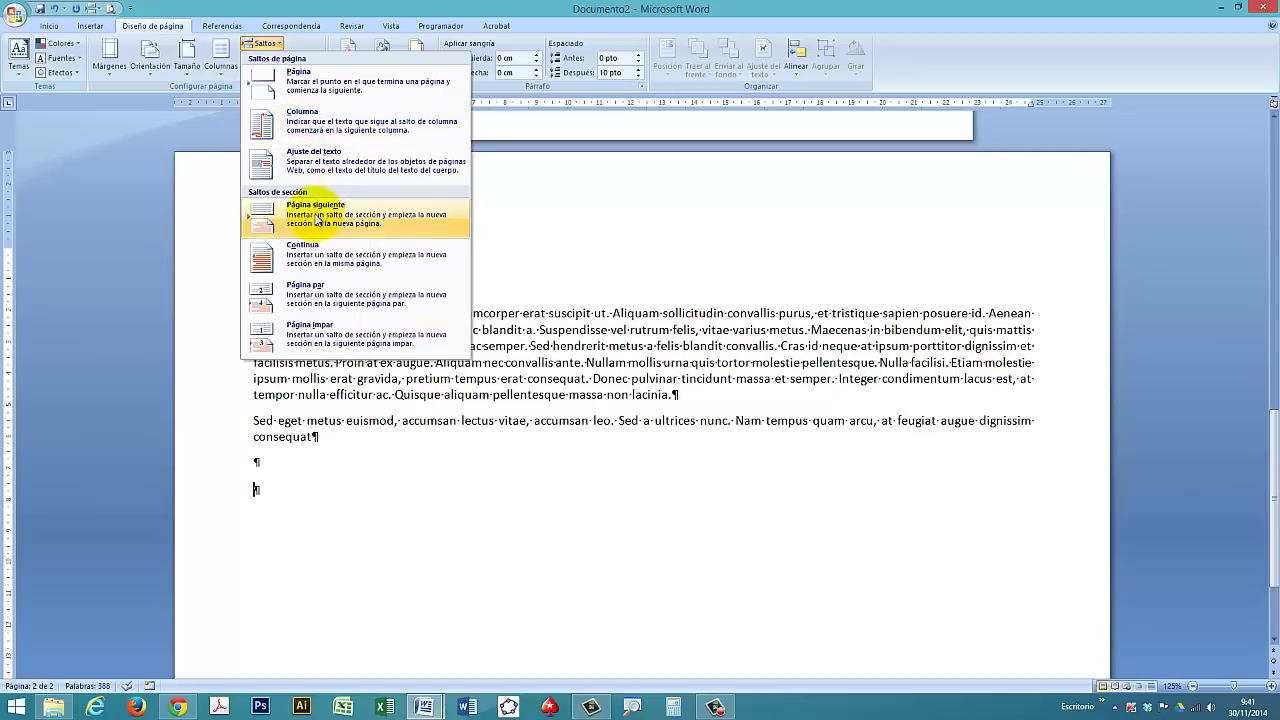
pyautogui.click(316, 222)
pyautogui.click(257, 606)
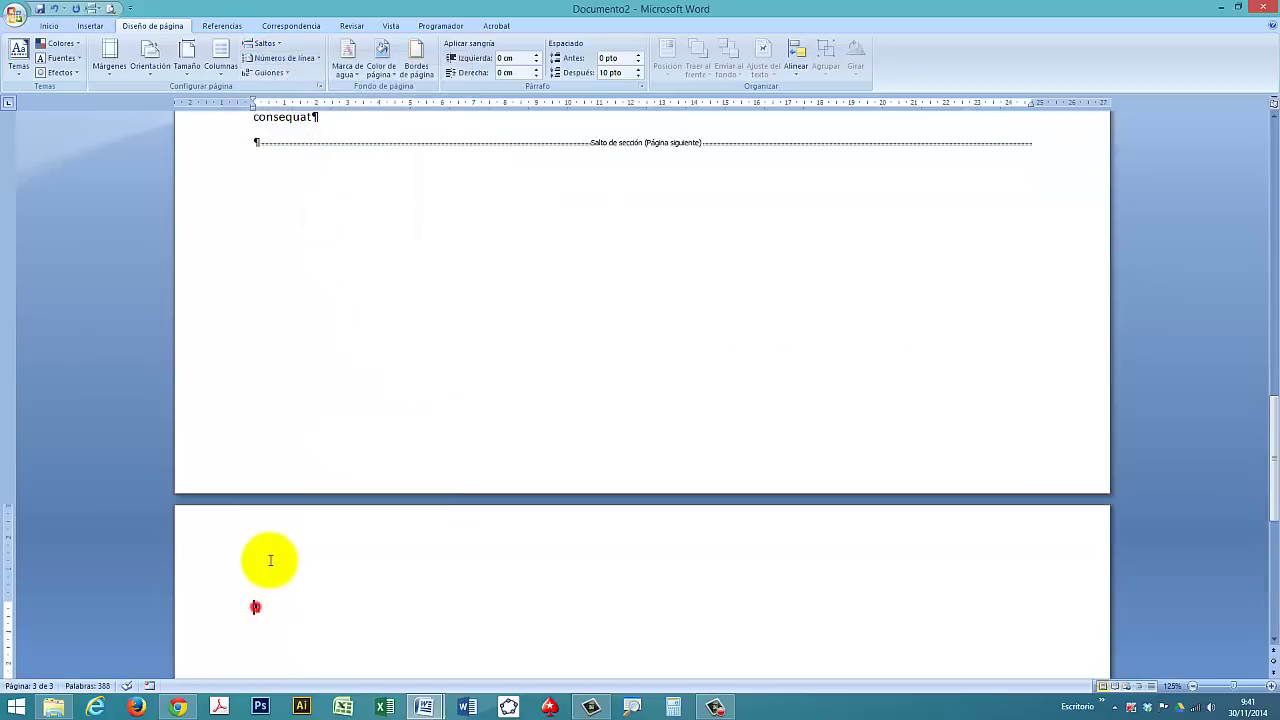
# Set the new page 3 to Vertical (portrait) orientation
pyautogui.click(150, 83)
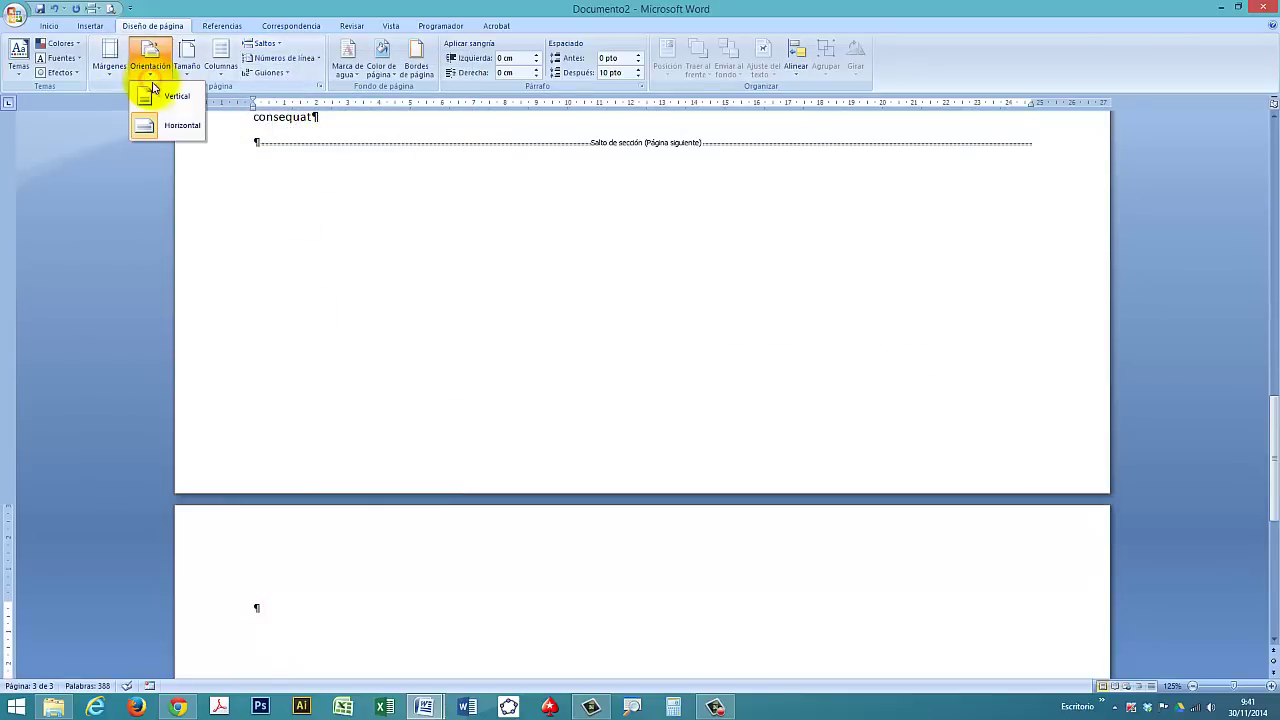
pyautogui.click(166, 104)
pyautogui.scroll(5, 683, 573)
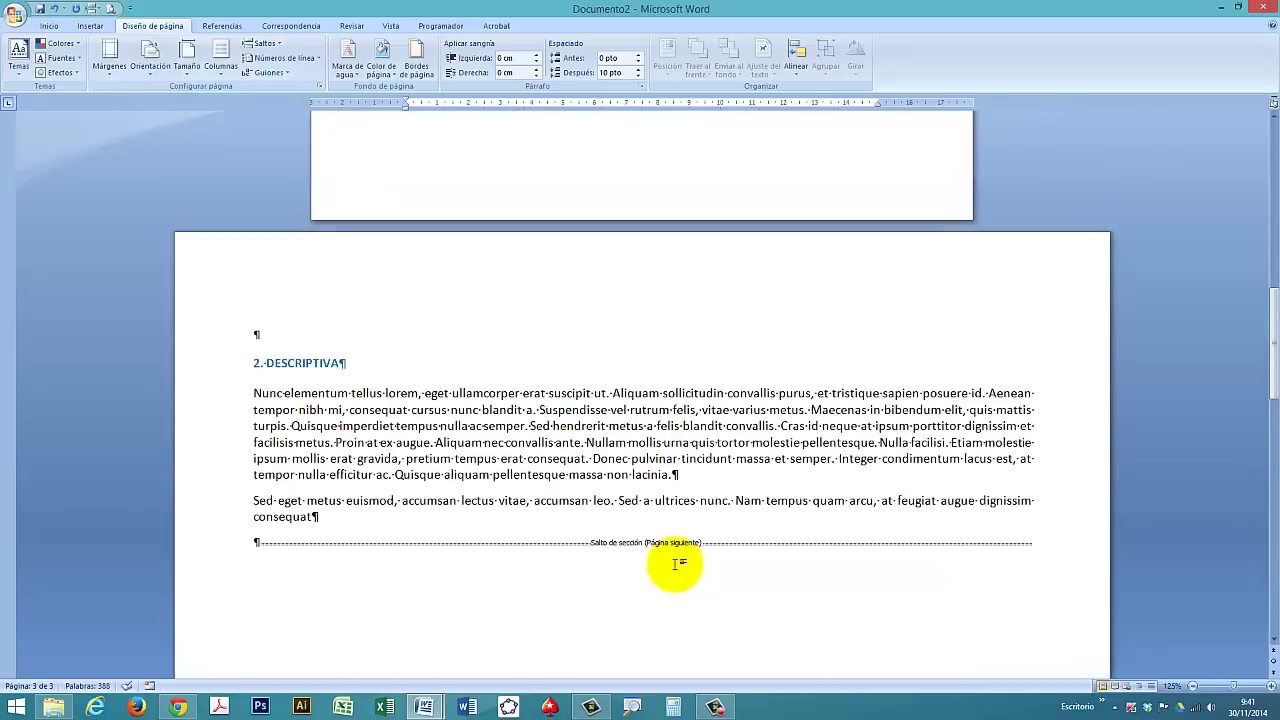
pyautogui.scroll(5, 677, 563)
pyautogui.scroll(5, 674, 560)
pyautogui.scroll(5, 674, 486)
pyautogui.scroll(-5, 600, 424)
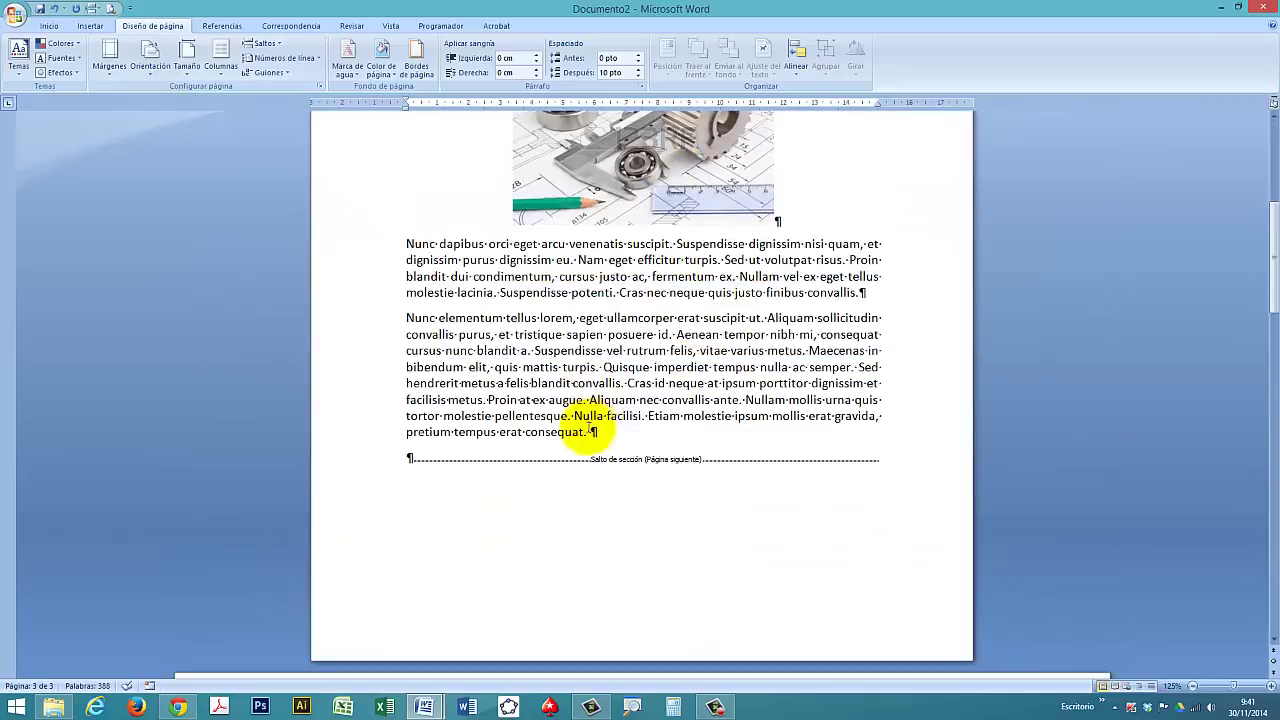
pyautogui.scroll(-5, 580, 423)
pyautogui.scroll(-5, 580, 420)
pyautogui.scroll(-3, 579, 419)
pyautogui.scroll(5, 579, 419)
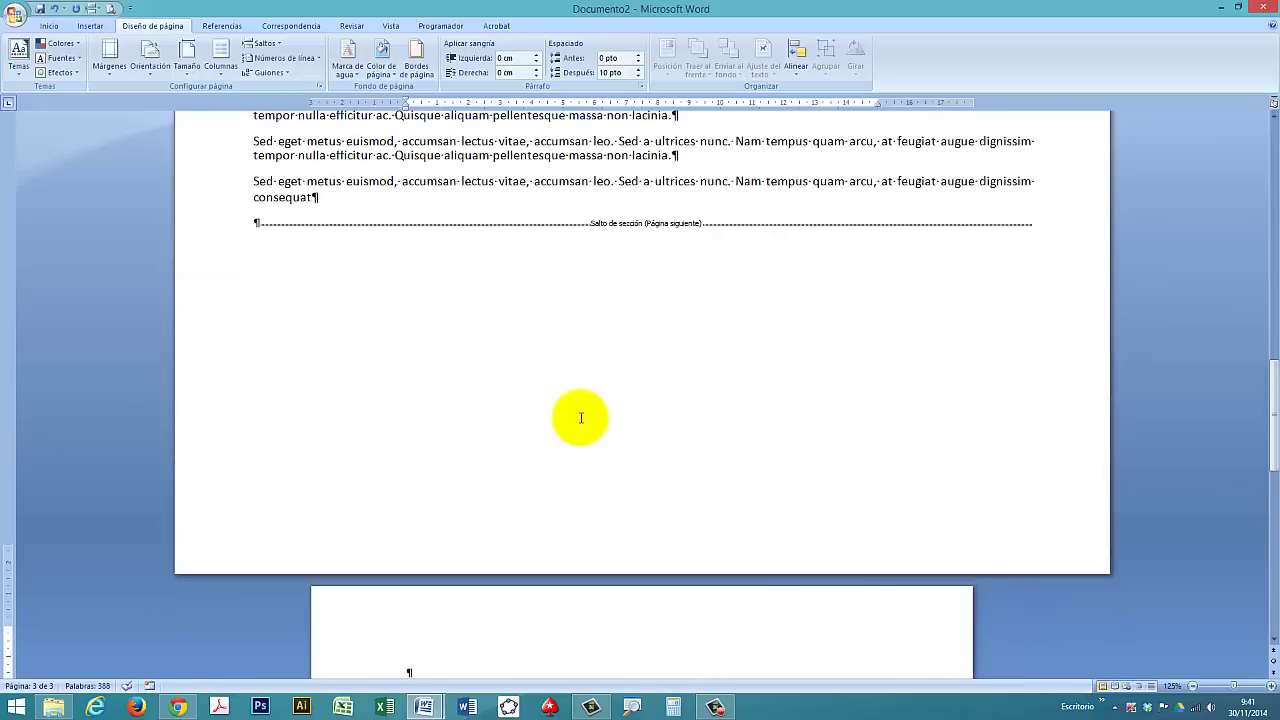
pyautogui.scroll(5, 579, 419)
pyautogui.scroll(5, 579, 418)
pyautogui.scroll(5, 579, 417)
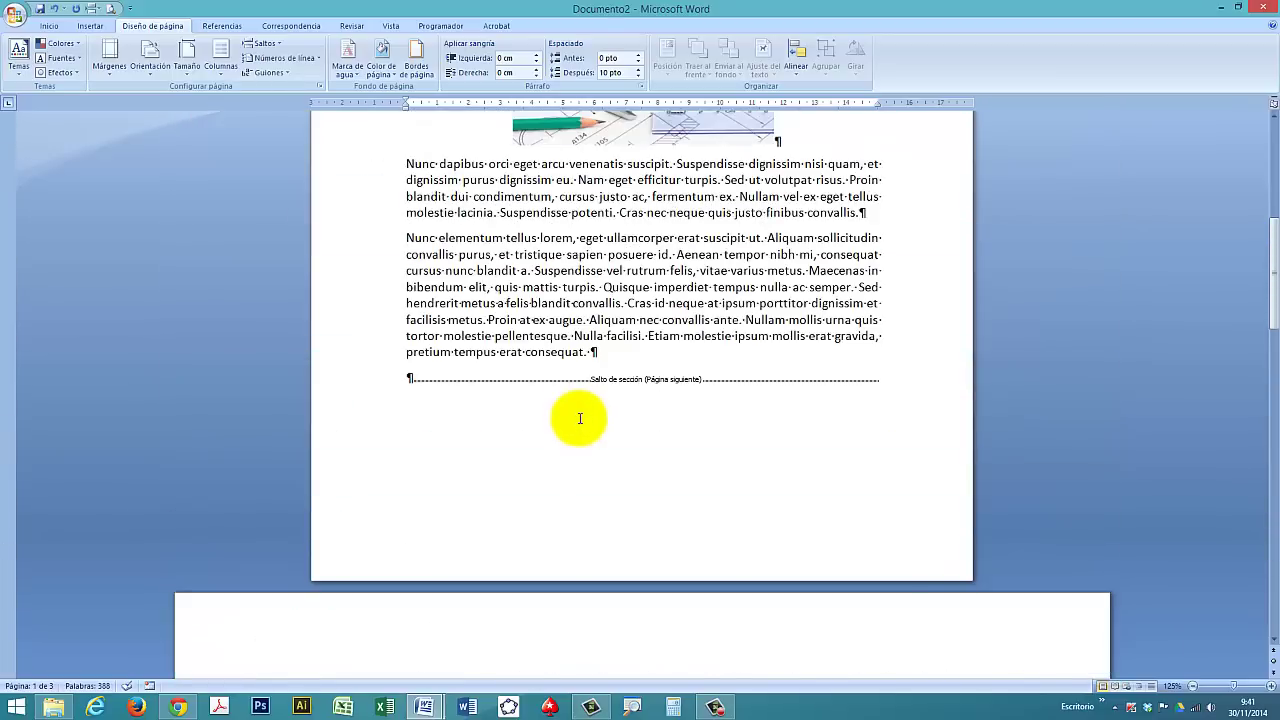
pyautogui.scroll(-4, 579, 418)
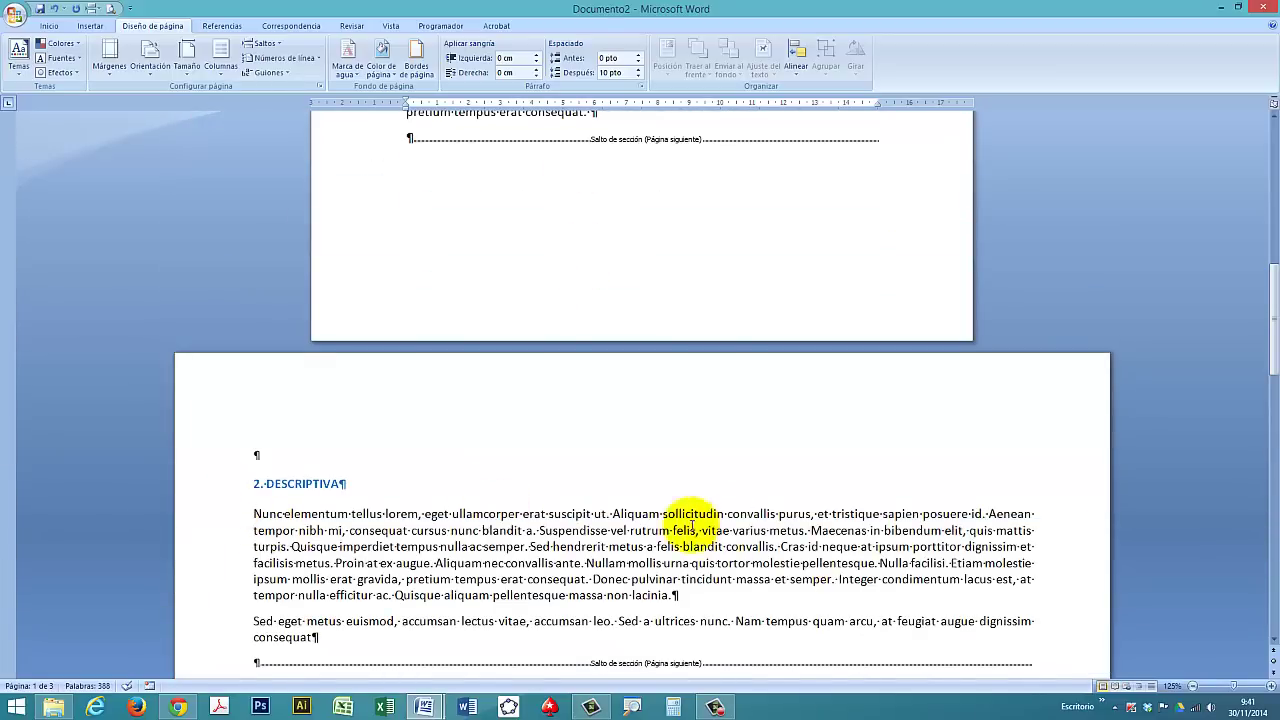
pyautogui.scroll(7, 690, 525)
pyautogui.scroll(4, 586, 500)
pyautogui.scroll(3, 560, 457)
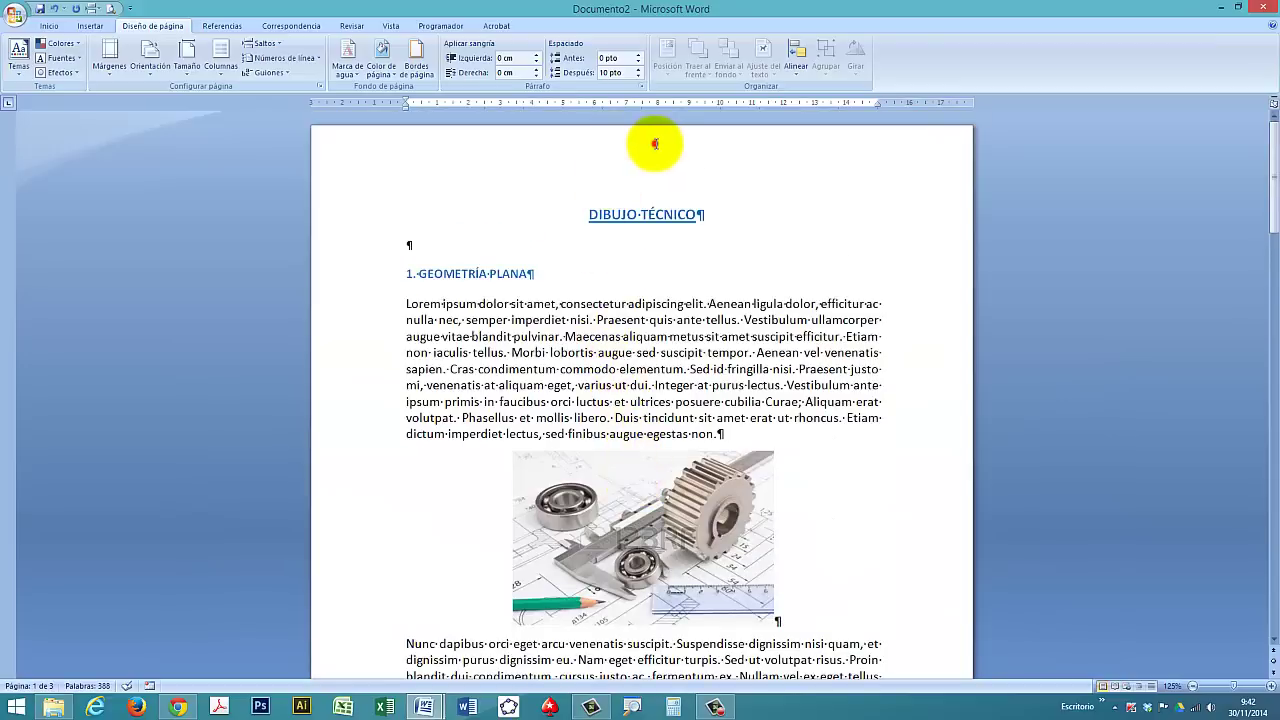
# Give the 'Dibujo Técnico' header a bottom border and tab it to the right margin
pyautogui.doubleClick(655, 143)
pyautogui.write('Dibujo·Técnico¶')
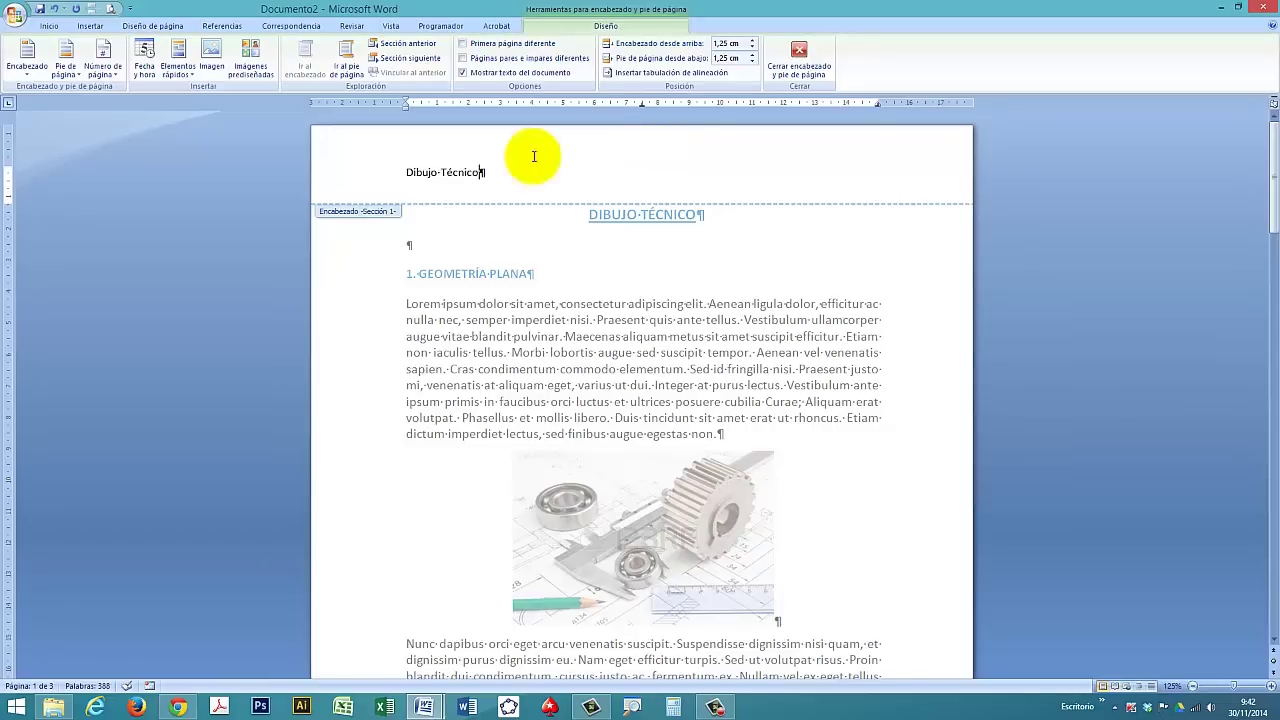
pyautogui.click(44, 26)
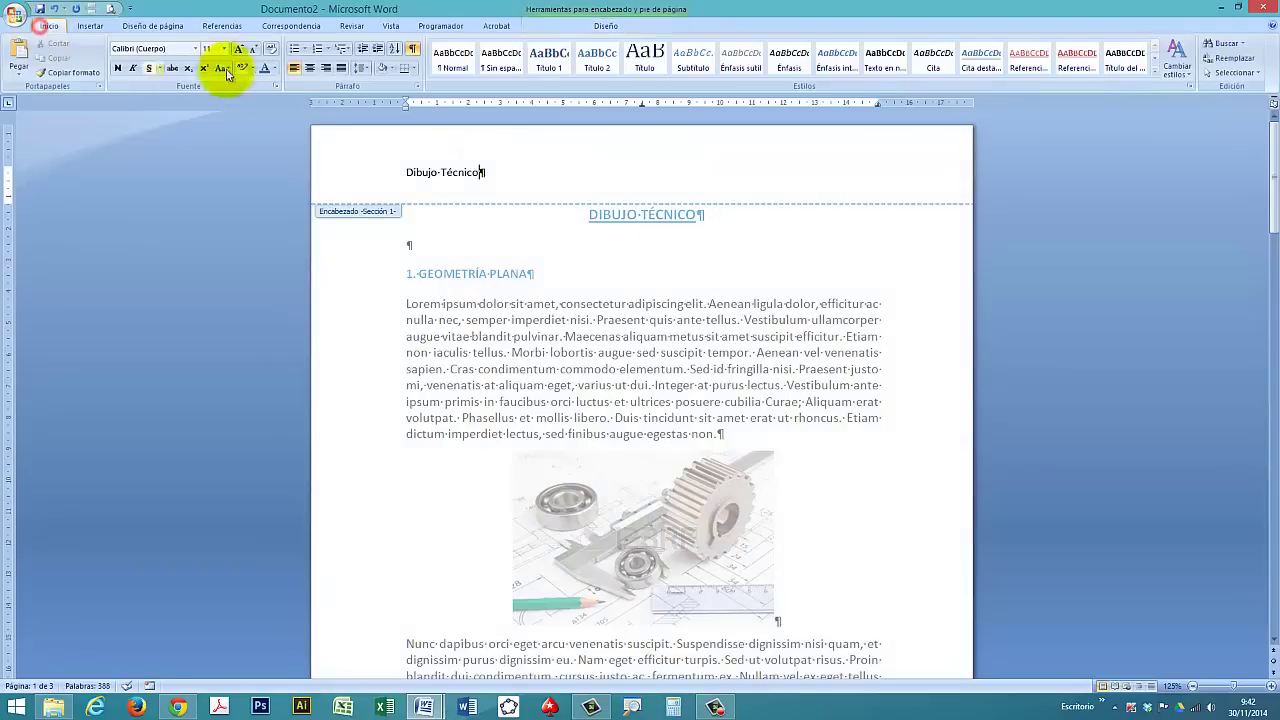
pyautogui.click(405, 68)
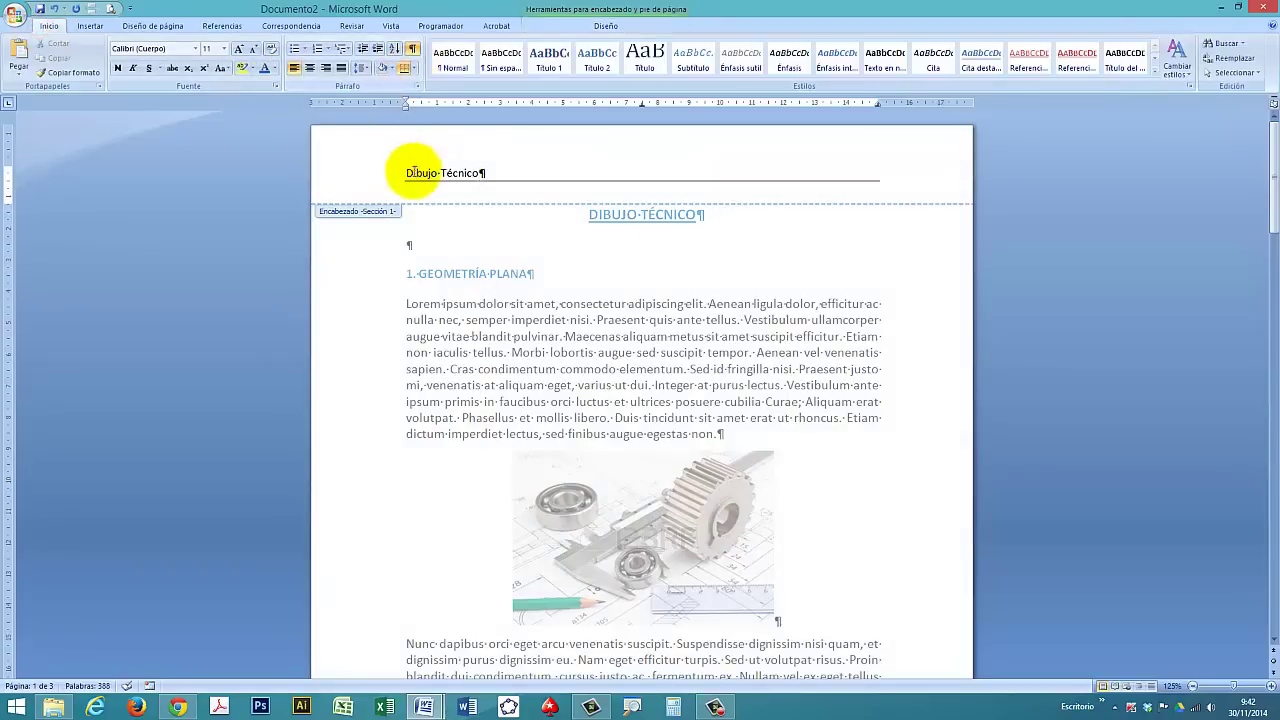
pyautogui.press('Tab')
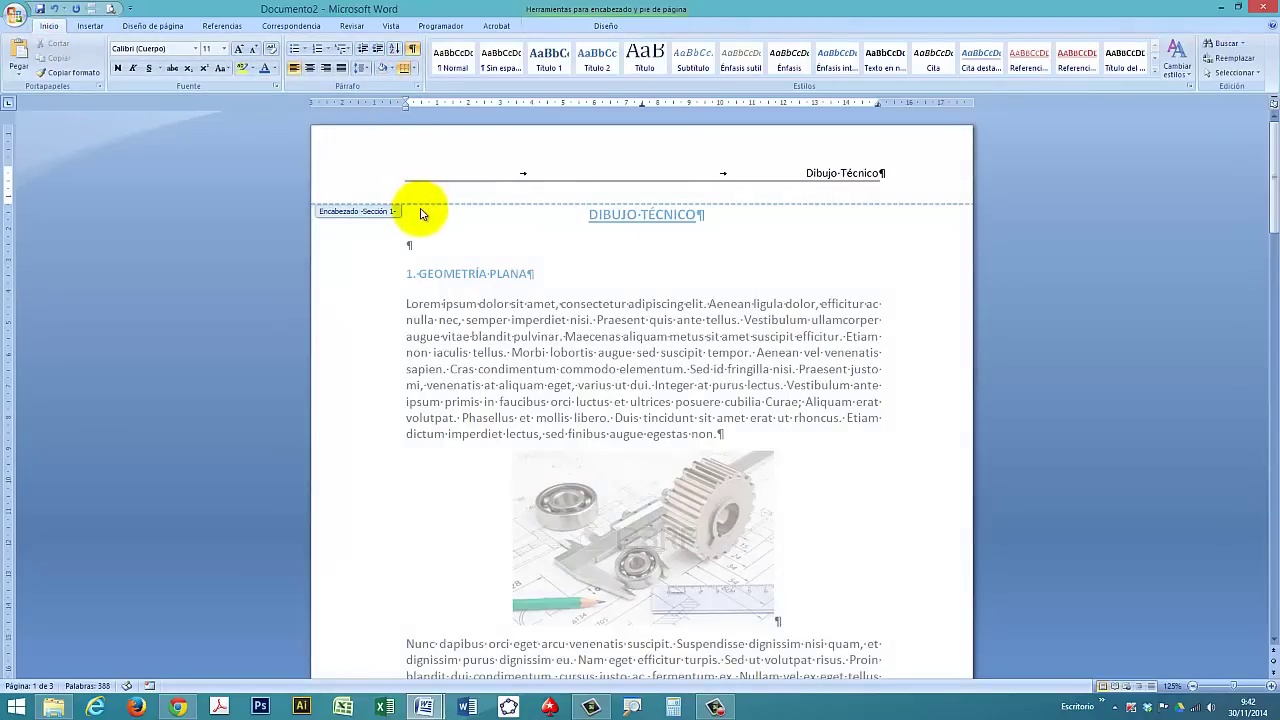
pyautogui.doubleClick(653, 418)
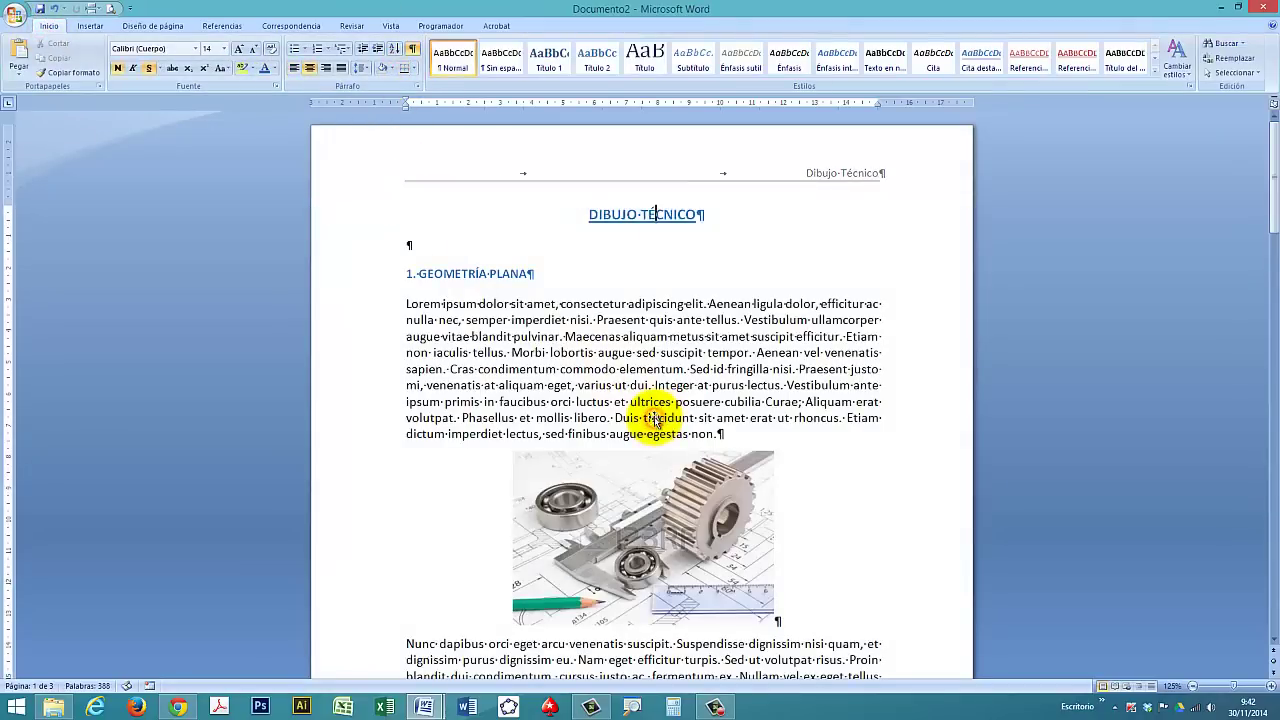
pyautogui.scroll(-5, 634, 409)
pyautogui.scroll(-10, 646, 400)
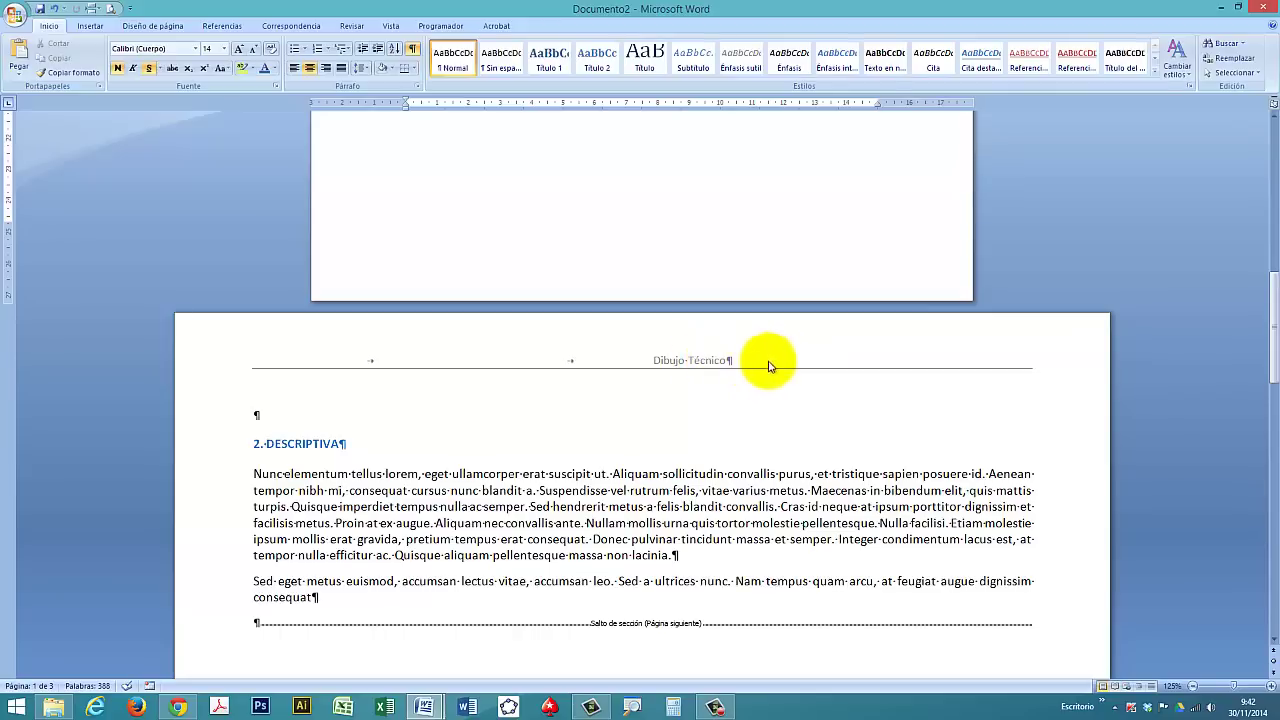
# Unlink the DESCRIPTIVA header from the previous section, clear its 'Dibujo Técnico' text and remove its bottom border
pyautogui.doubleClick(594, 336)
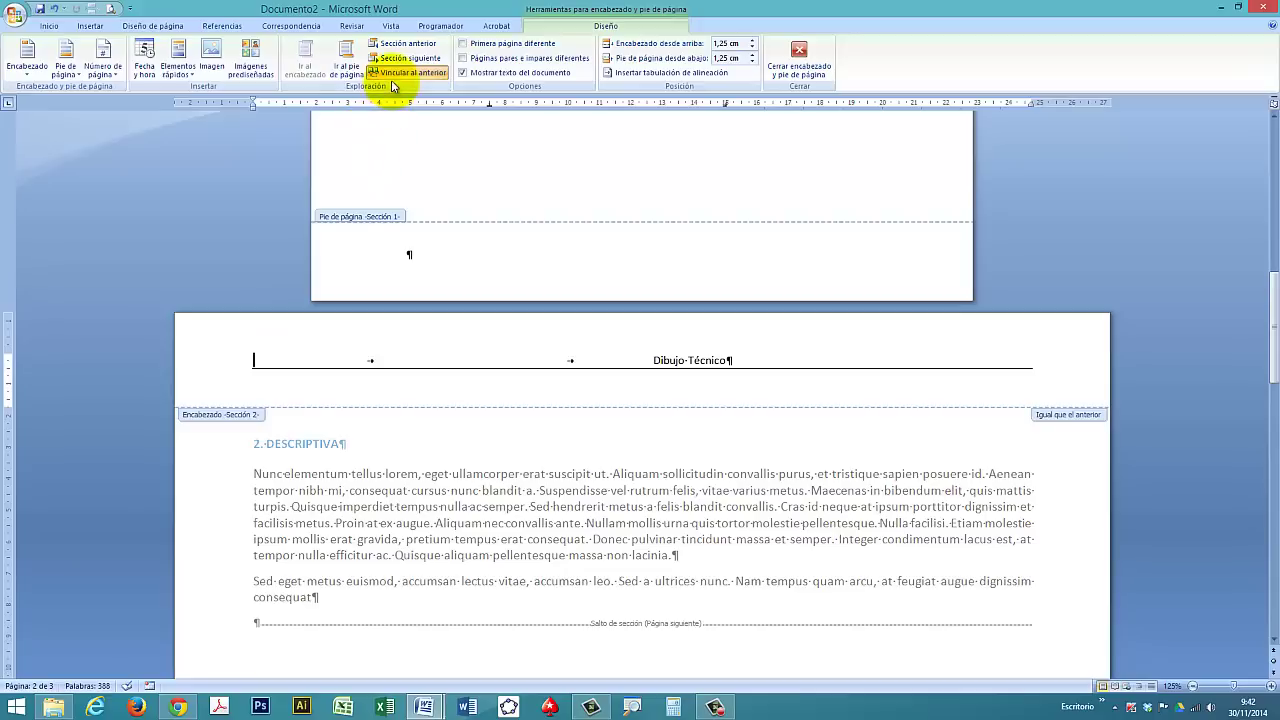
pyautogui.click(392, 80)
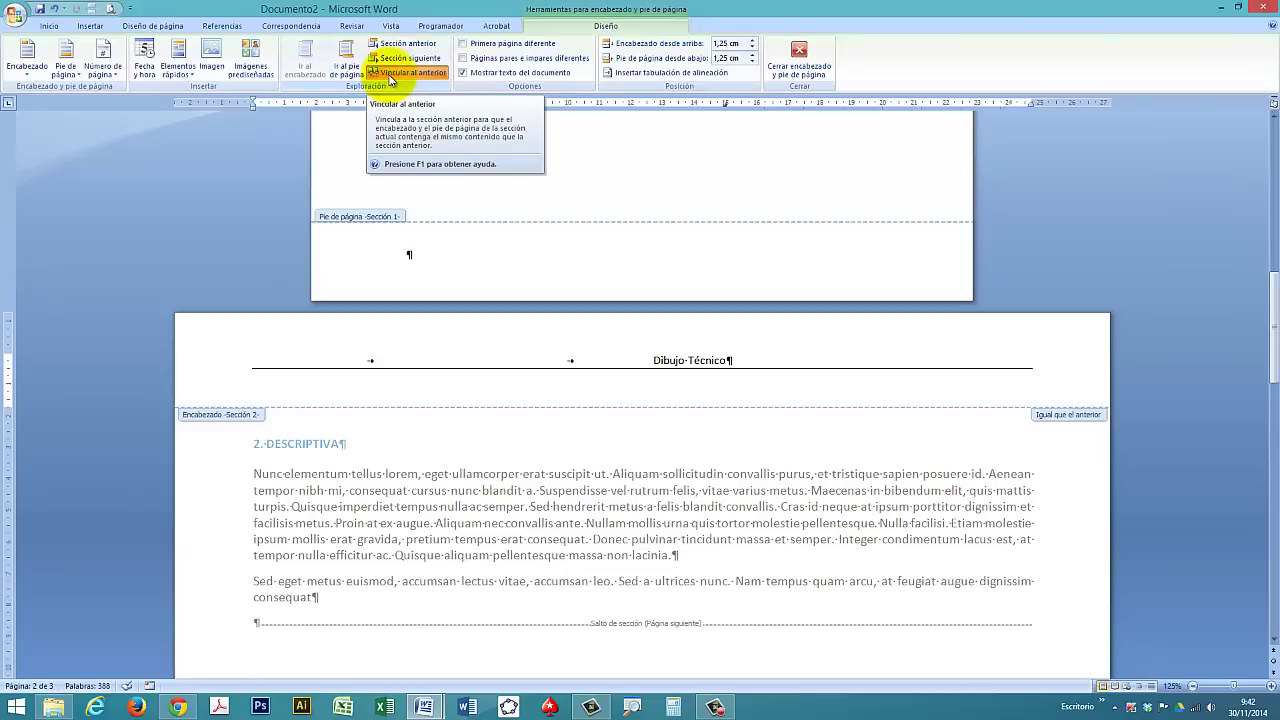
pyautogui.click(397, 79)
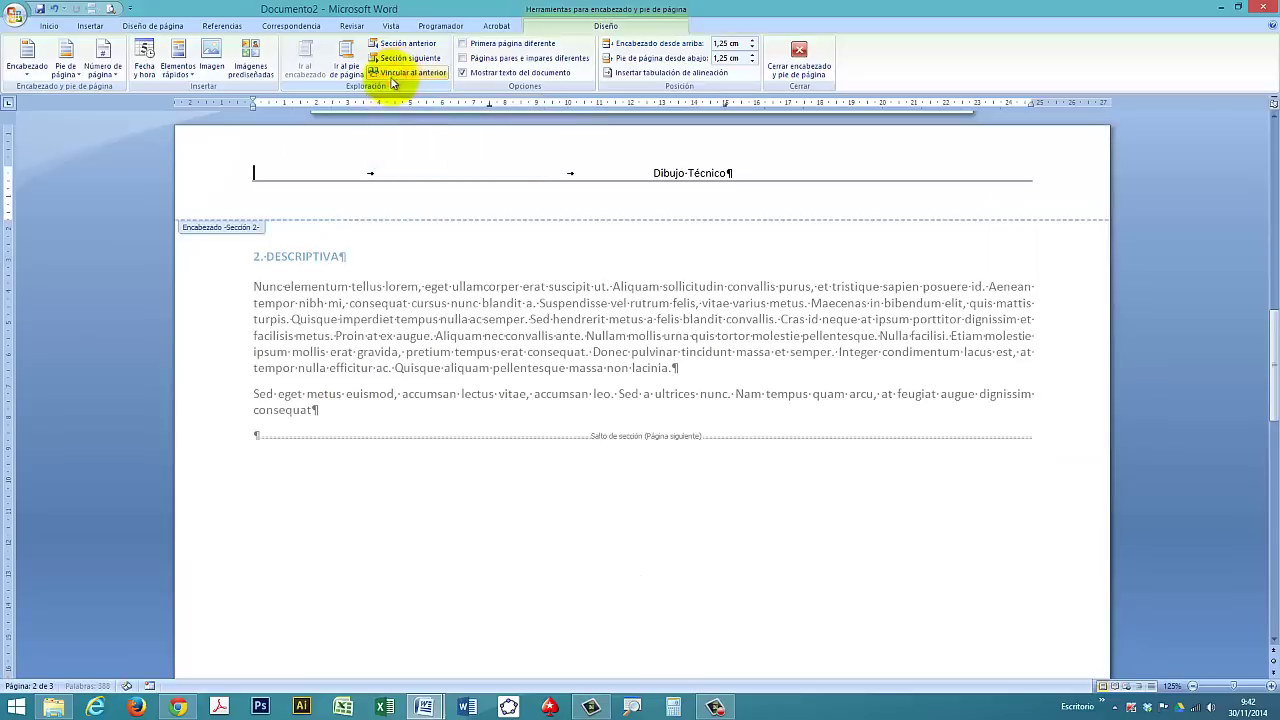
pyautogui.click(50, 26)
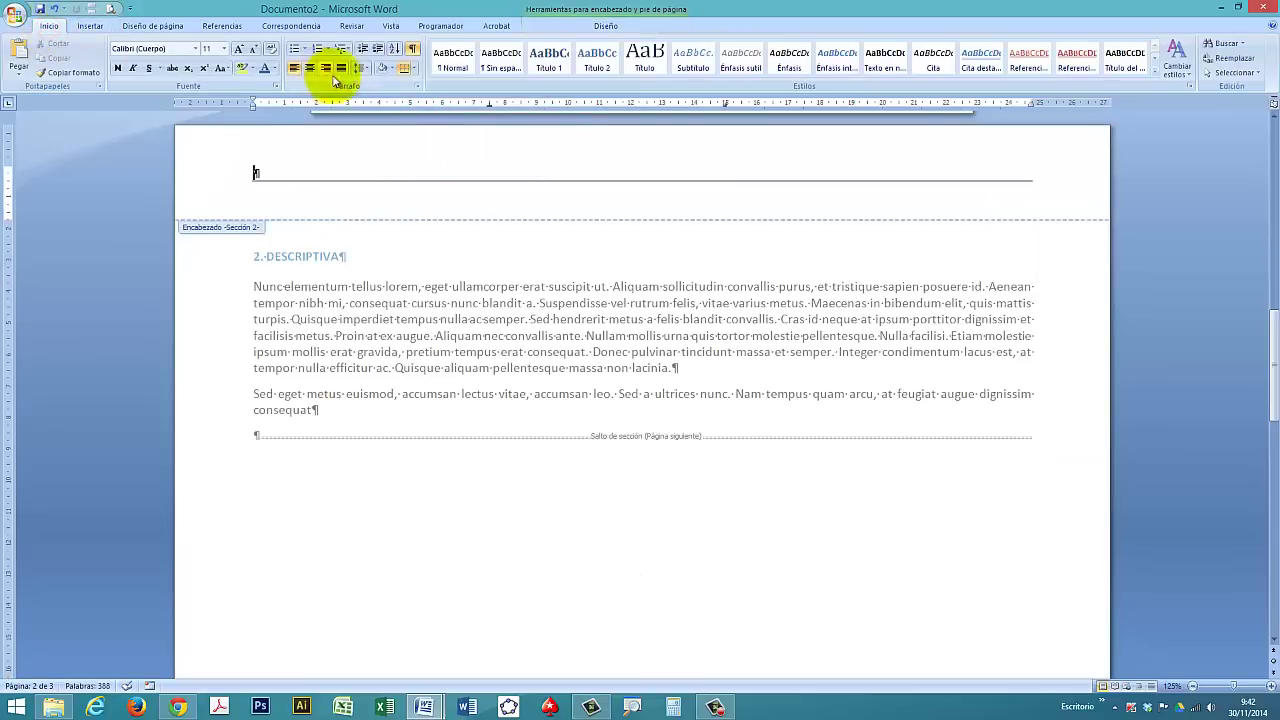
pyautogui.click(404, 68)
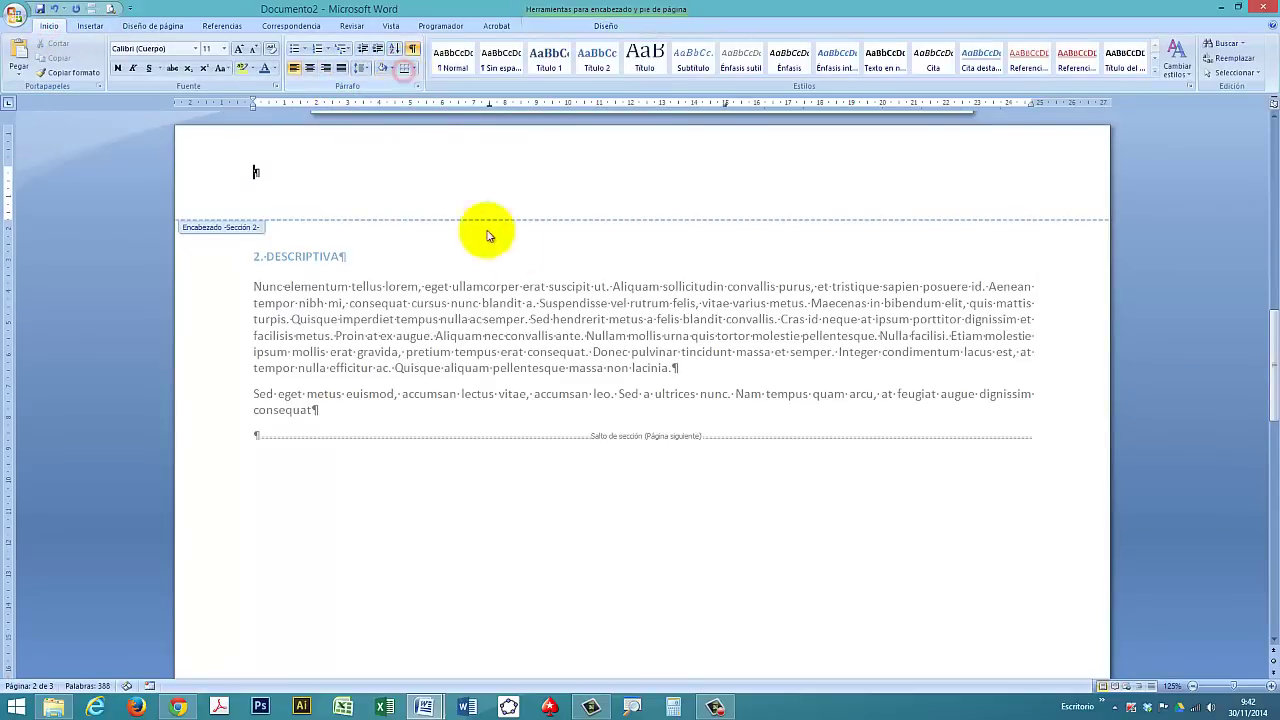
pyautogui.doubleClick(557, 318)
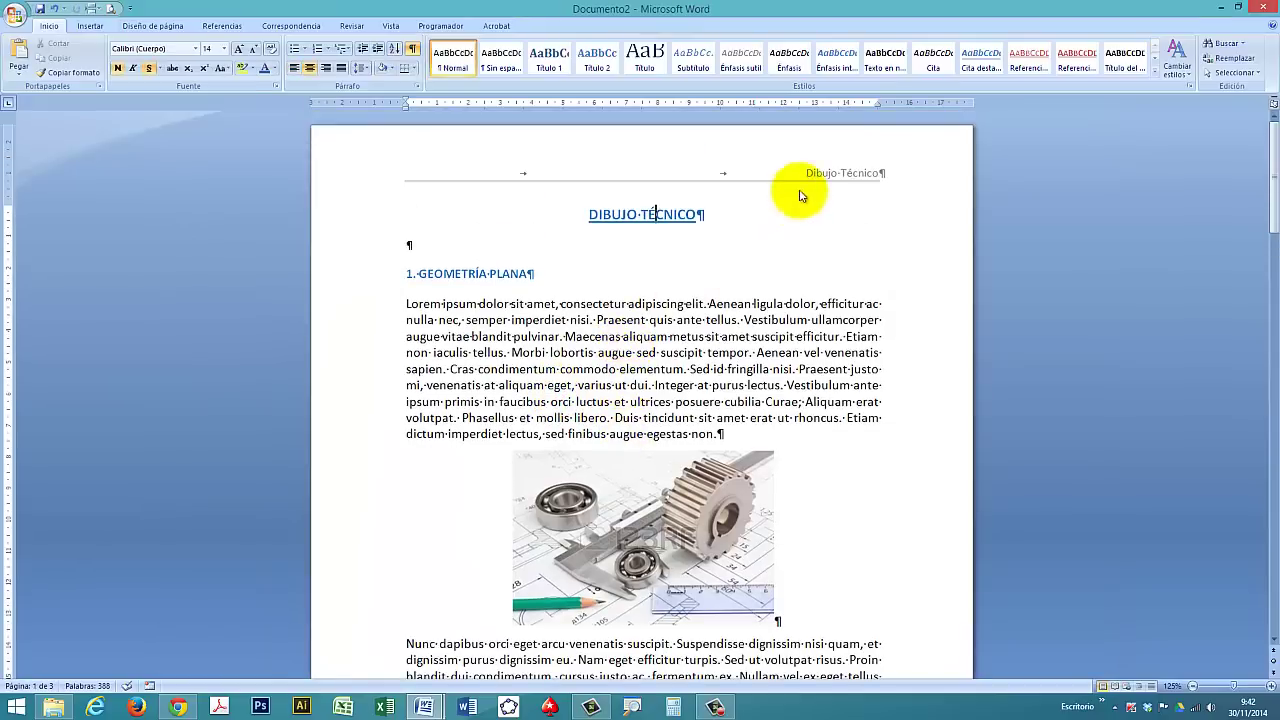
pyautogui.scroll(-10, 834, 186)
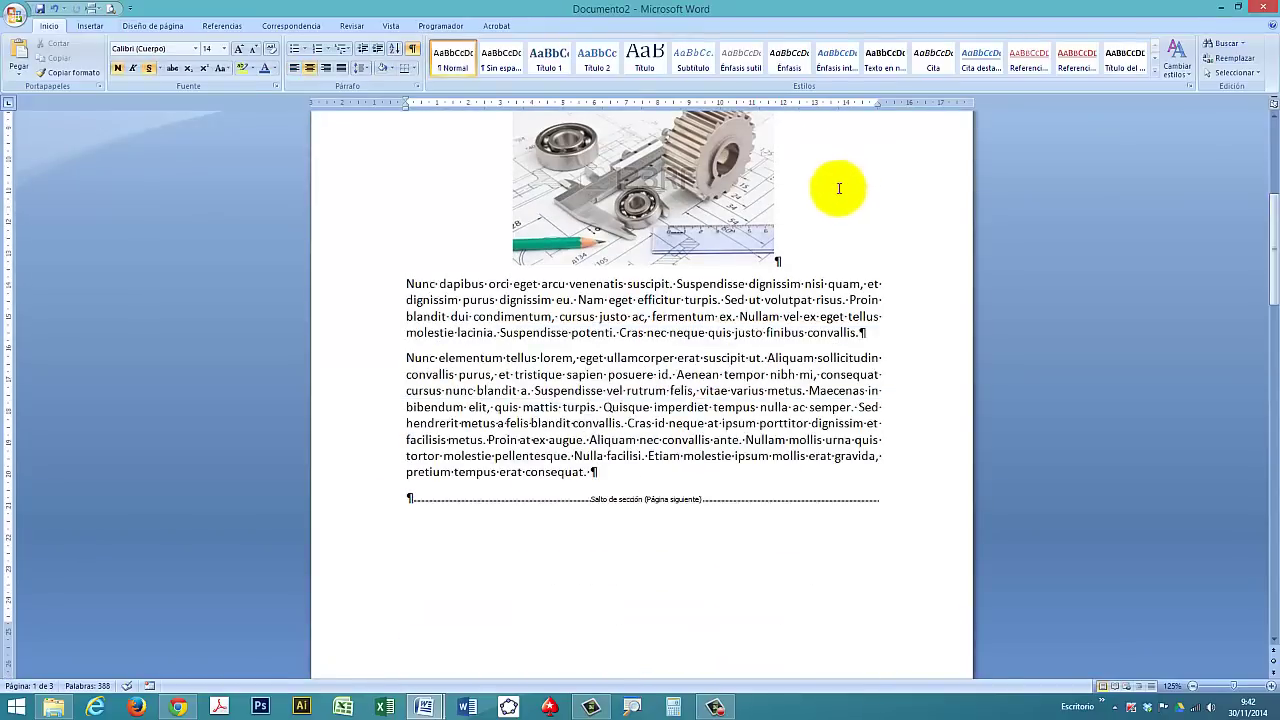
pyautogui.scroll(-5, 829, 186)
pyautogui.scroll(-3, 700, 200)
pyautogui.scroll(-5, 600, 211)
pyautogui.scroll(-5, 600, 211)
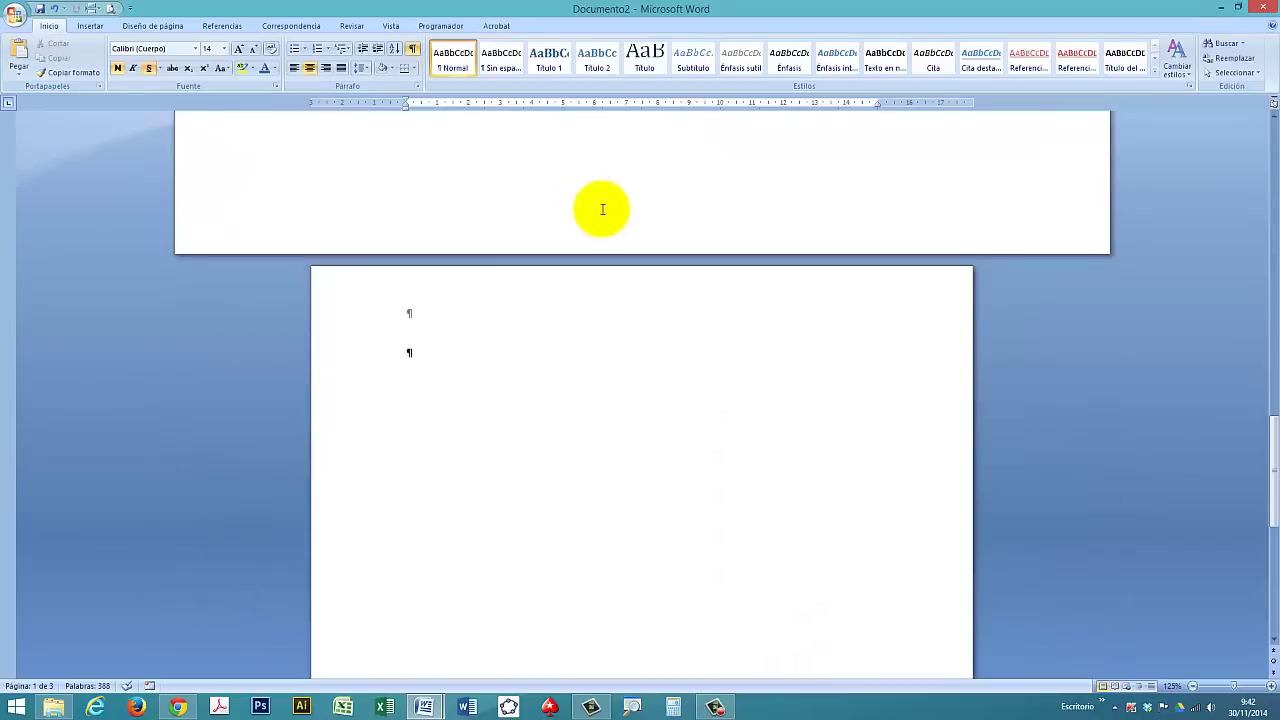
pyautogui.click(413, 355)
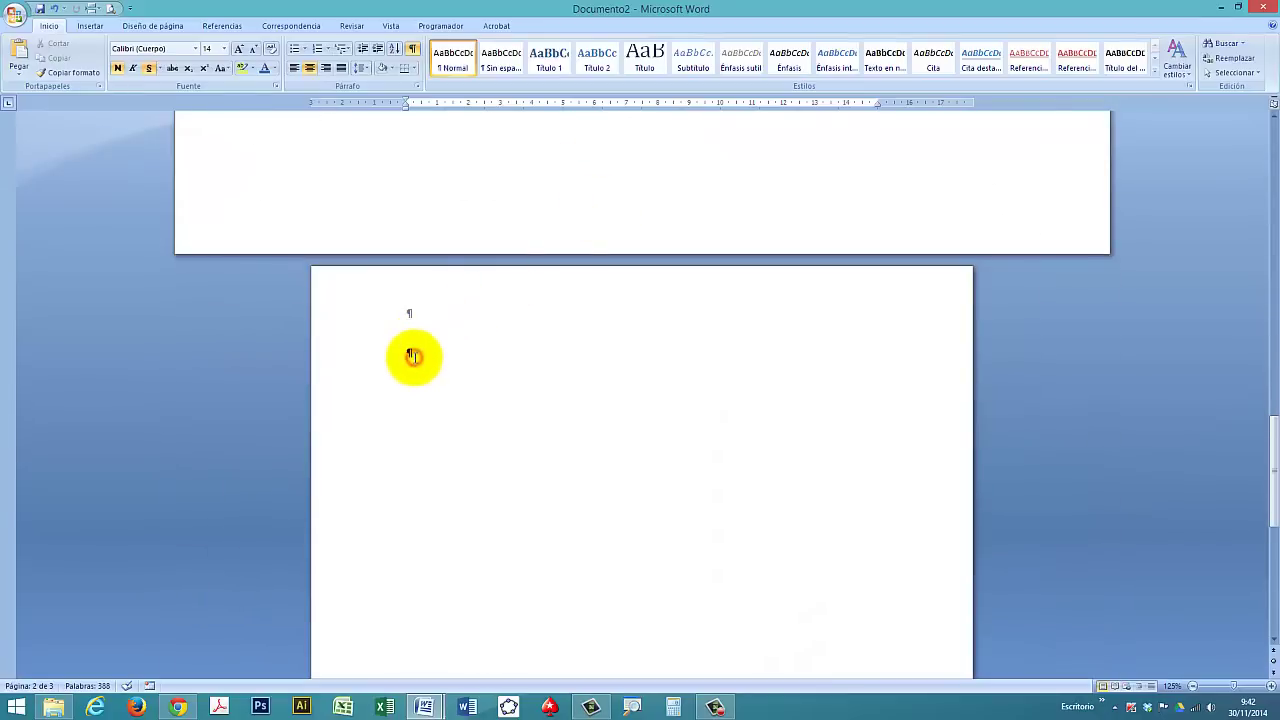
pyautogui.scroll(10, 550, 335)
pyautogui.scroll(5, 590, 270)
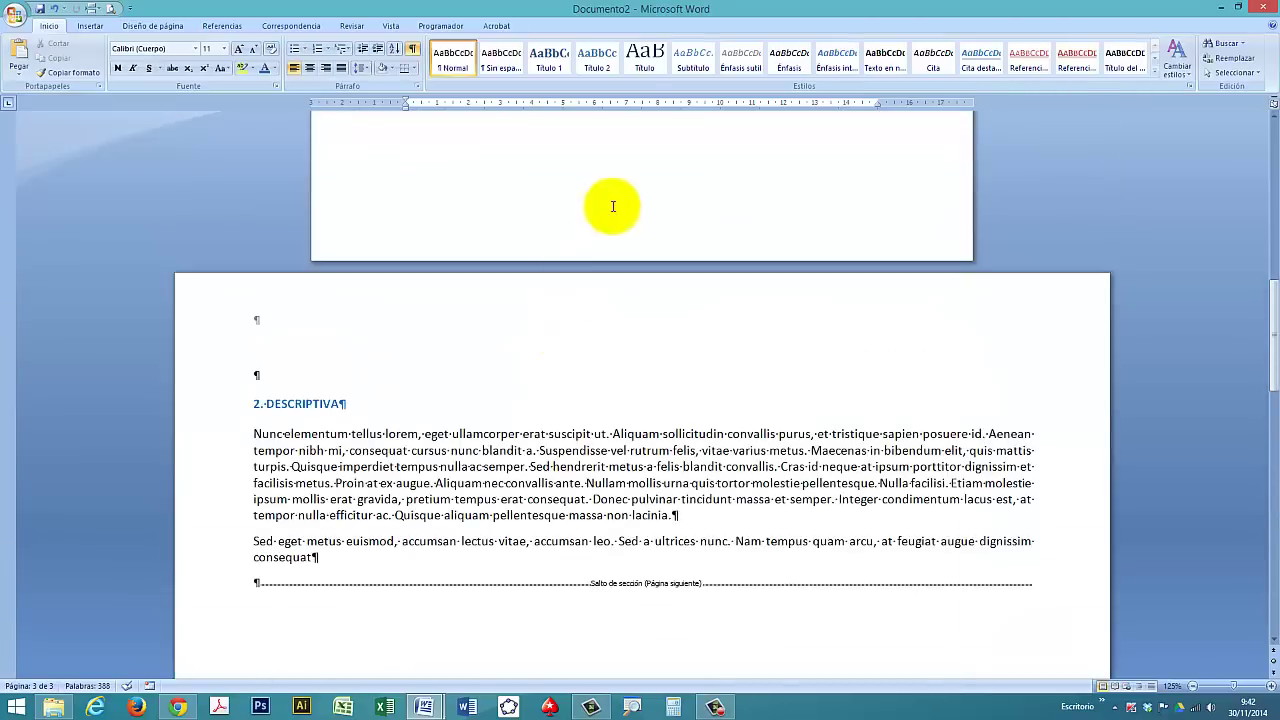
pyautogui.scroll(-10, 654, 563)
pyautogui.scroll(-5, 600, 555)
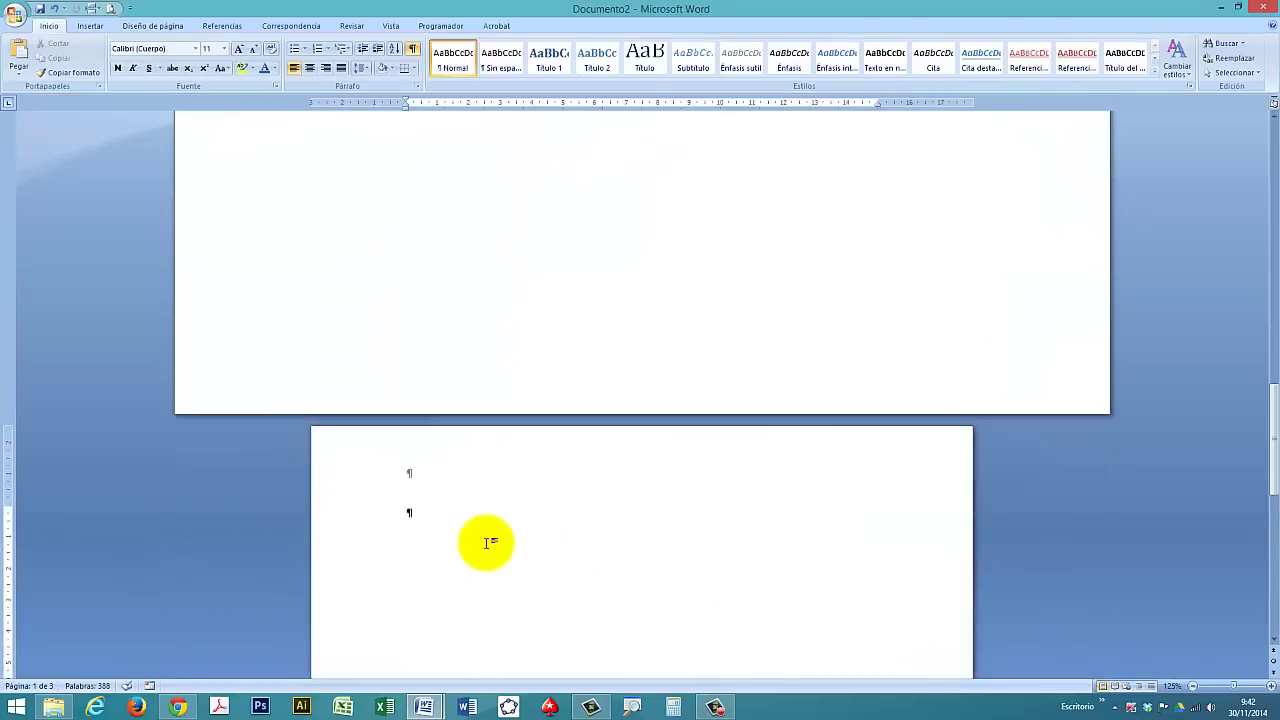
pyautogui.click(487, 543)
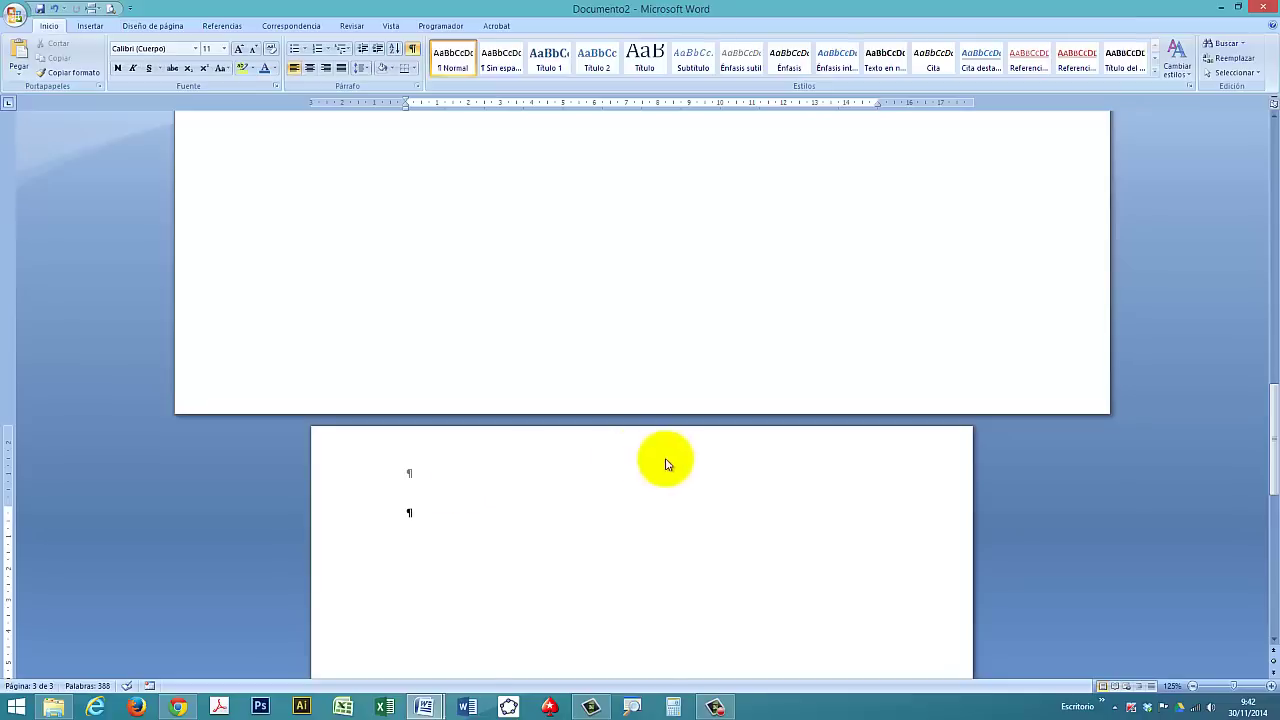
pyautogui.scroll(5, 654, 360)
pyautogui.scroll(1, 620, 350)
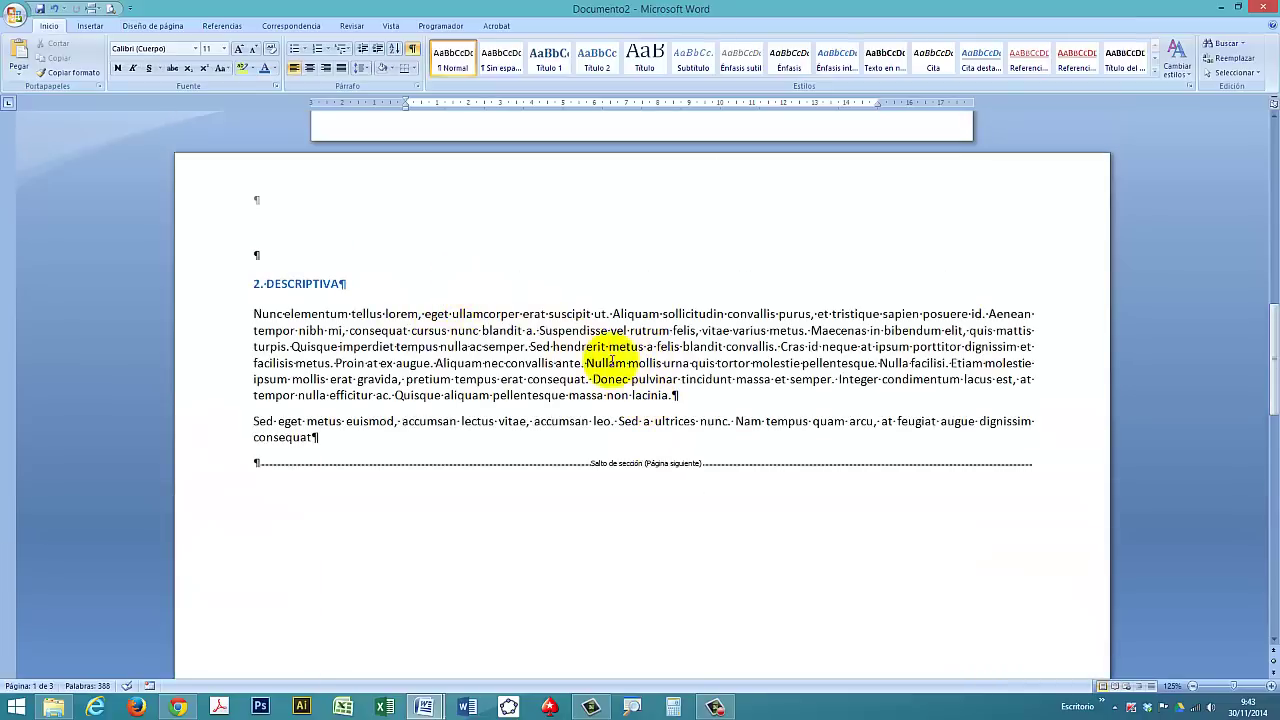
pyautogui.scroll(1, 543, 357)
pyautogui.scroll(4, 614, 371)
pyautogui.scroll(8, 614, 371)
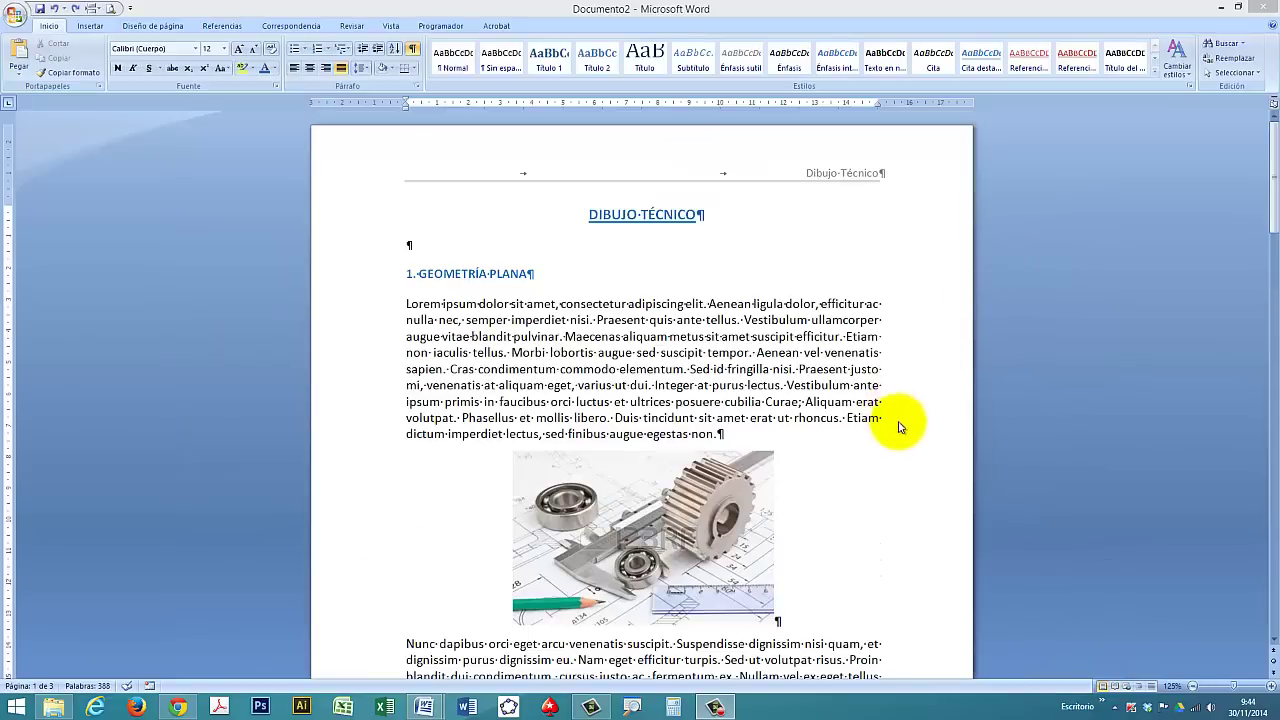
# Delete the 'Salto de sección (Página siguiente)' and empty paragraph after the first topic's last paragraph
pyautogui.click(874, 410)
pyautogui.scroll(-6, 883, 409)
pyautogui.scroll(-4, 877, 400)
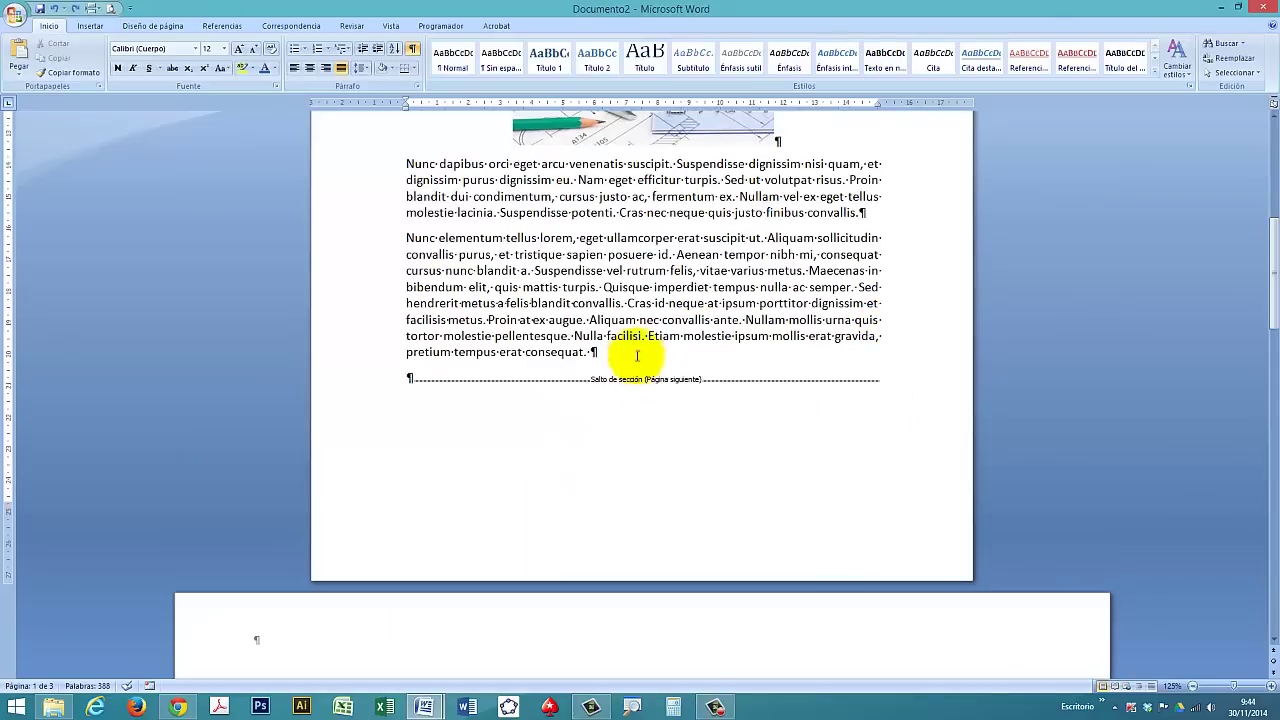
pyautogui.moveTo(591, 351); pyautogui.dragTo(447, 565)
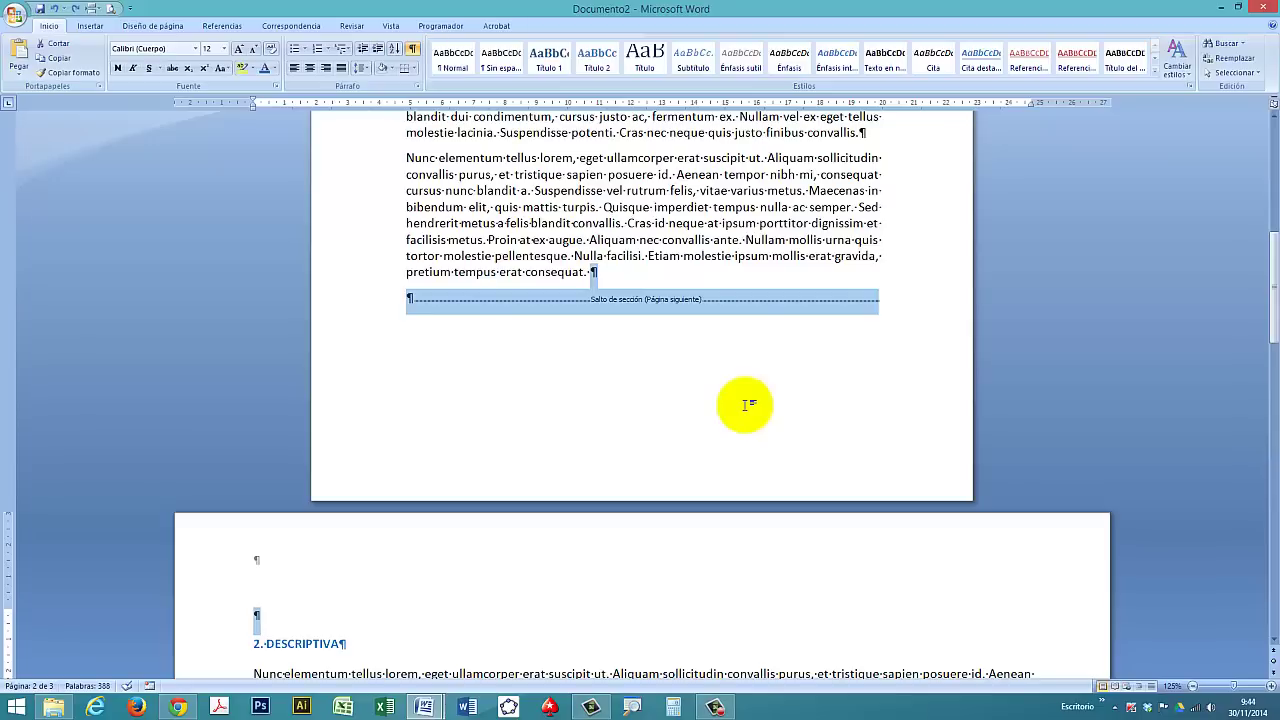
pyautogui.press('Delete')
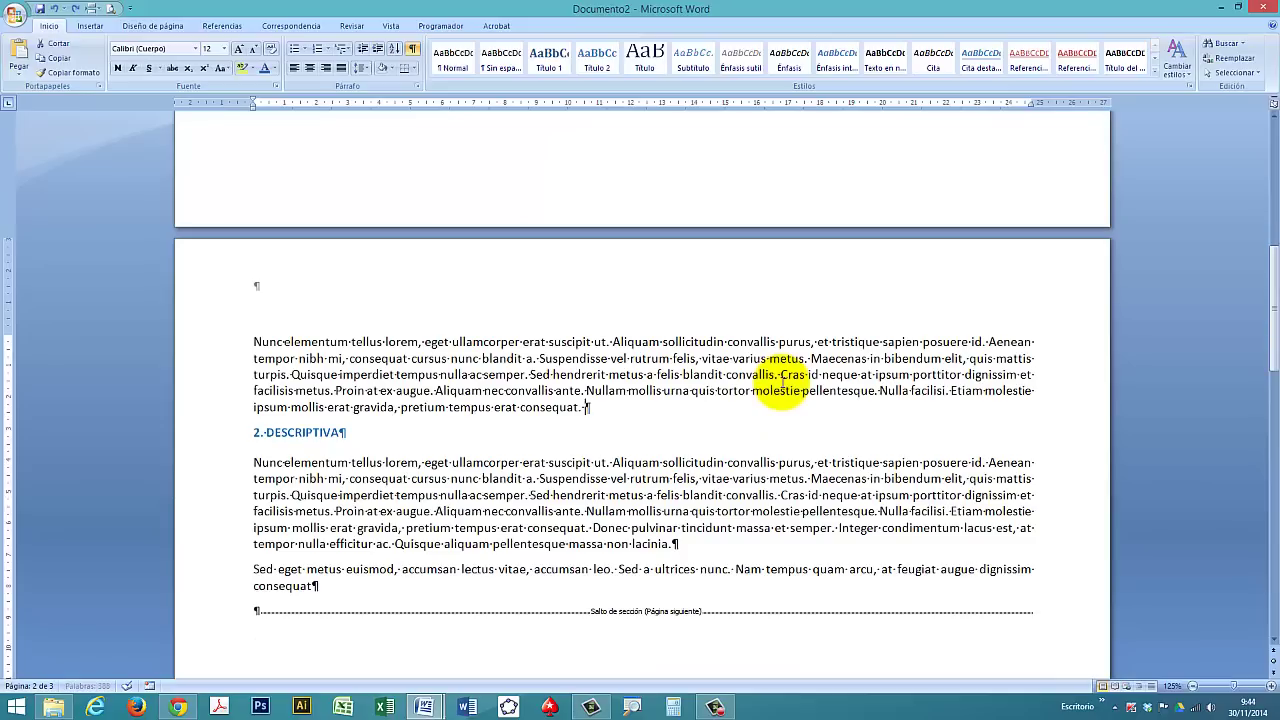
pyautogui.scroll(5, 766, 343)
pyautogui.scroll(4, 757, 349)
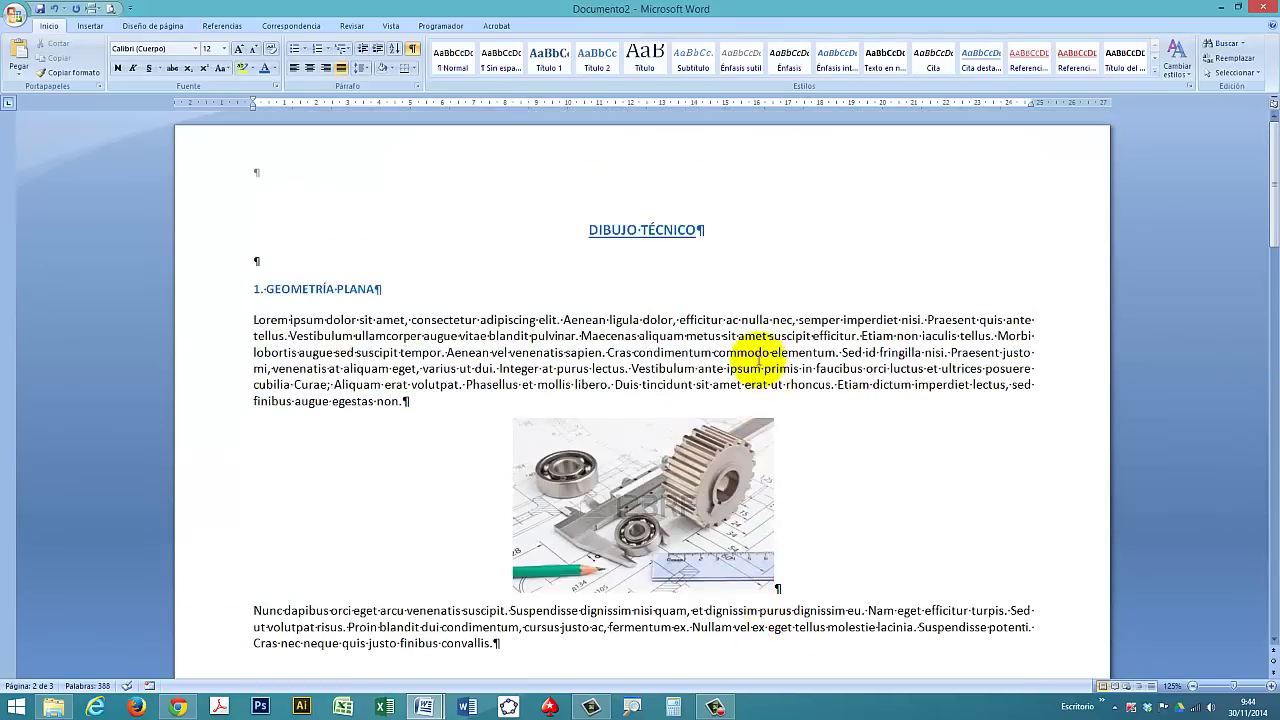
pyautogui.scroll(-5, 770, 356)
pyautogui.scroll(-3, 778, 360)
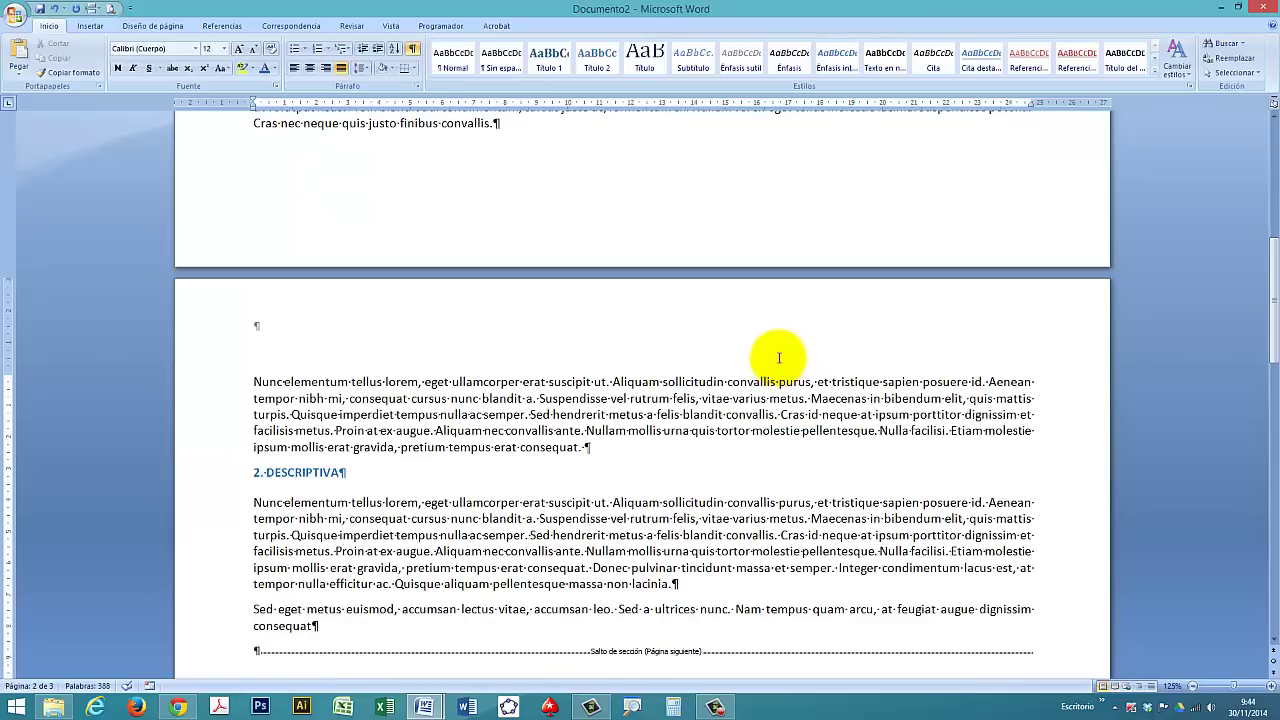
pyautogui.scroll(-3, 779, 357)
pyautogui.scroll(3, 707, 232)
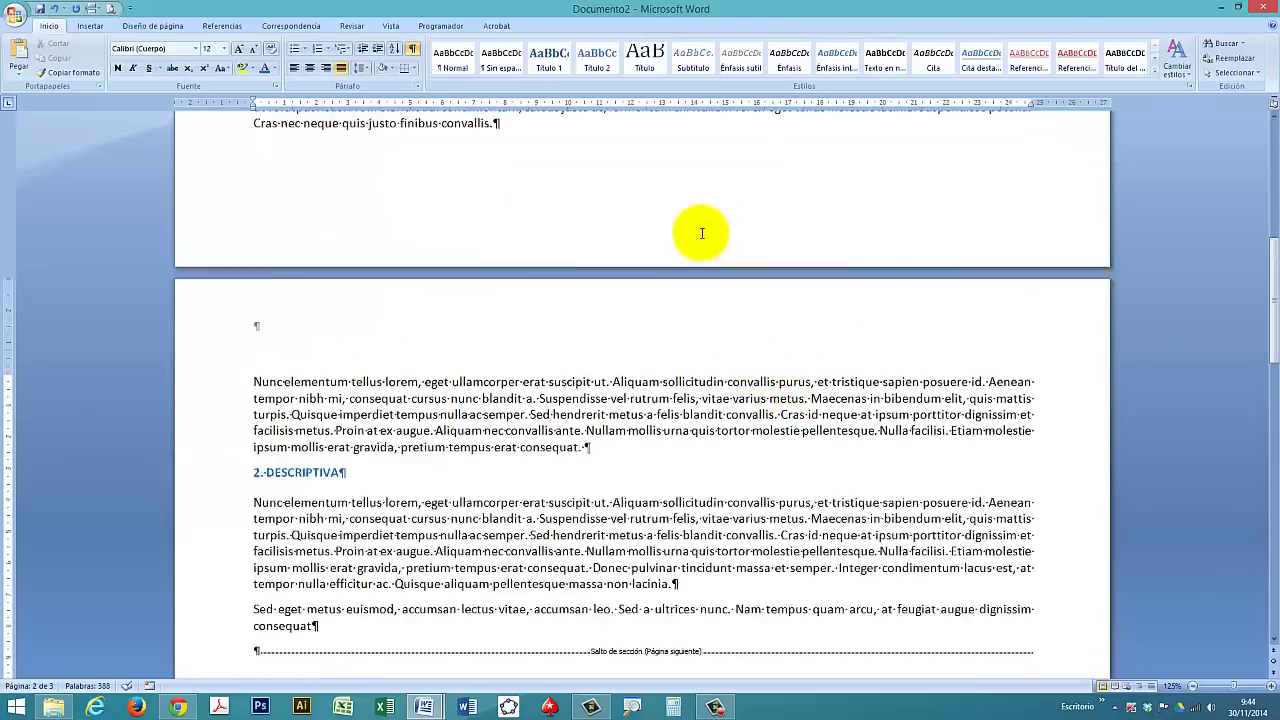
pyautogui.scroll(8, 700, 229)
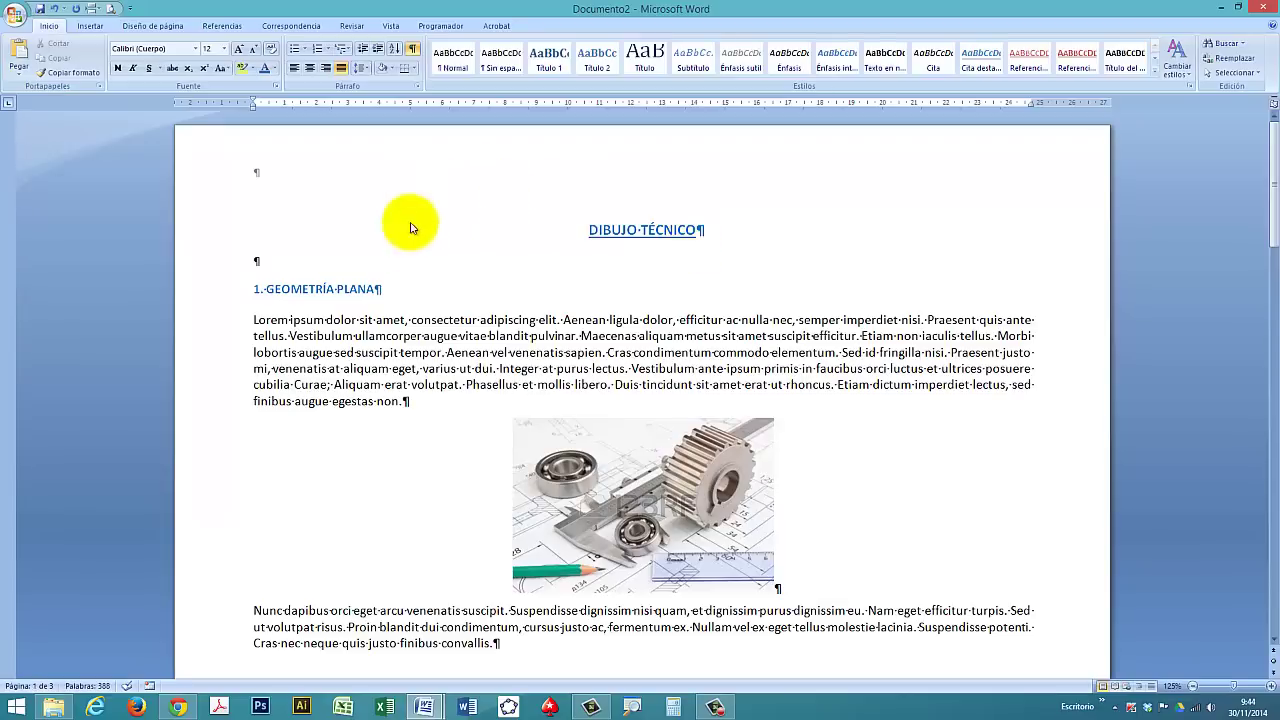
# Set the page orientation back to Vertical (portrait) on Diseño de página
pyautogui.click(153, 27)
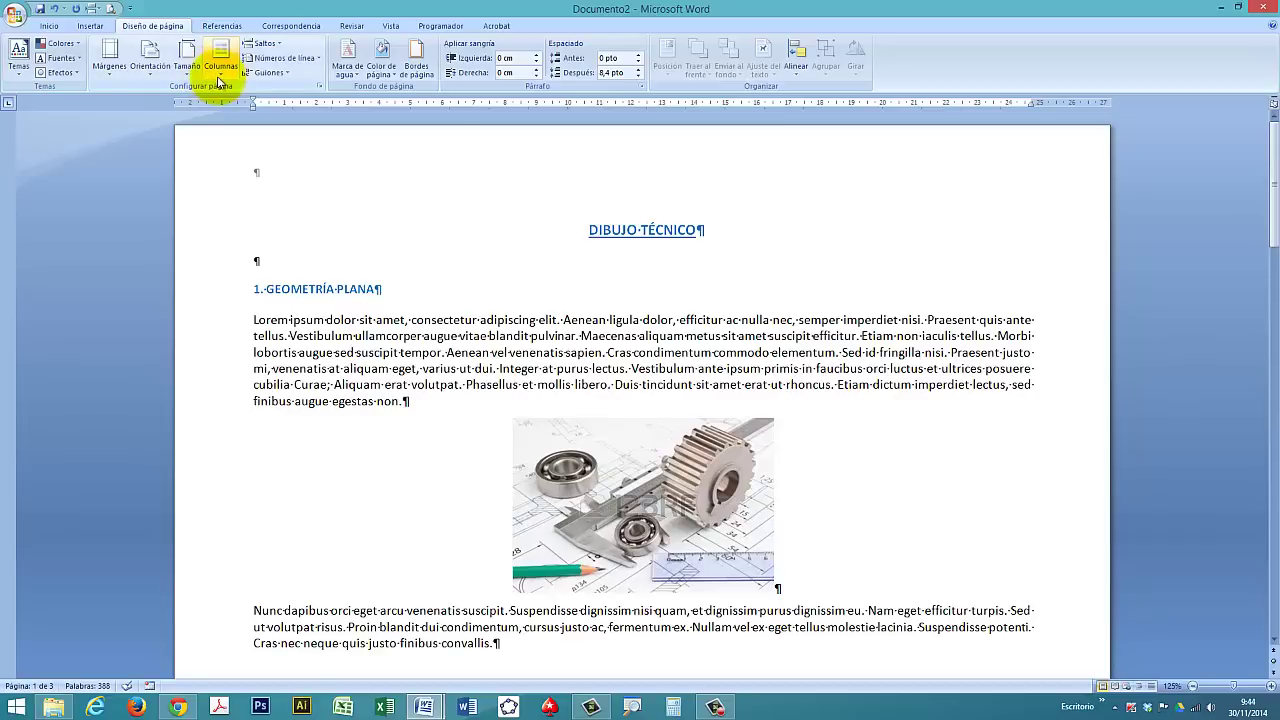
pyautogui.click(150, 62)
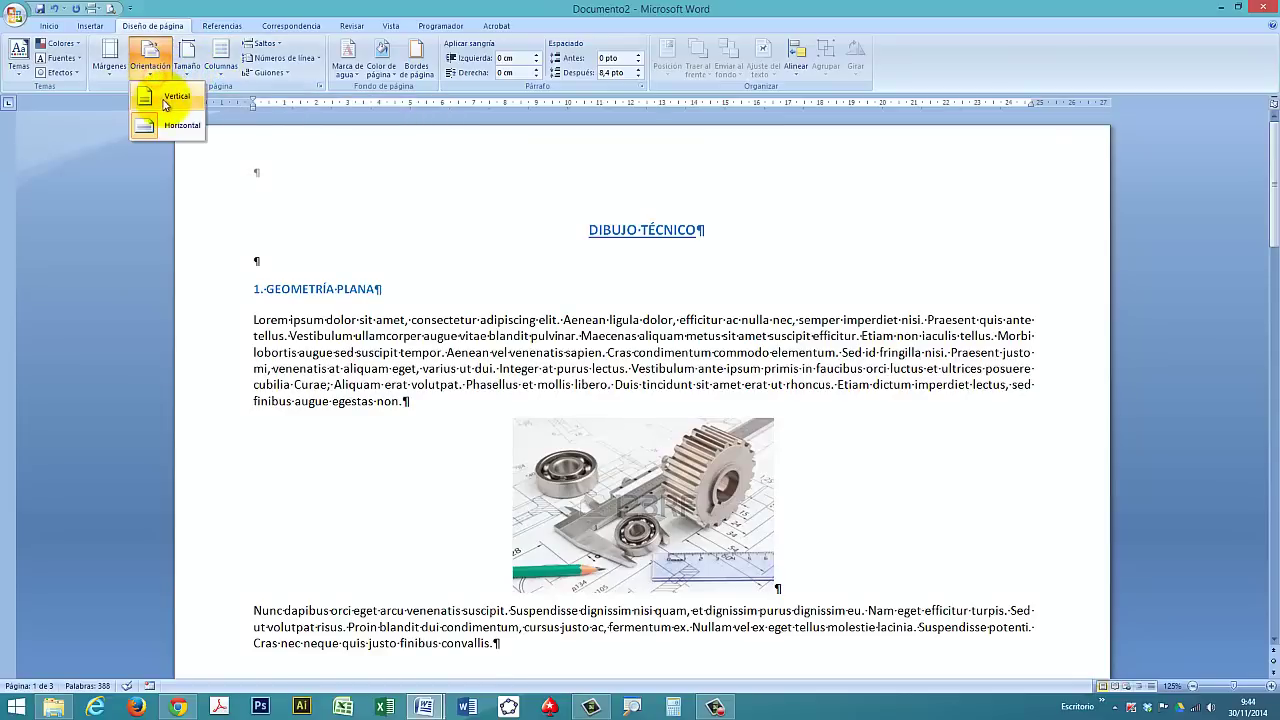
pyautogui.click(166, 104)
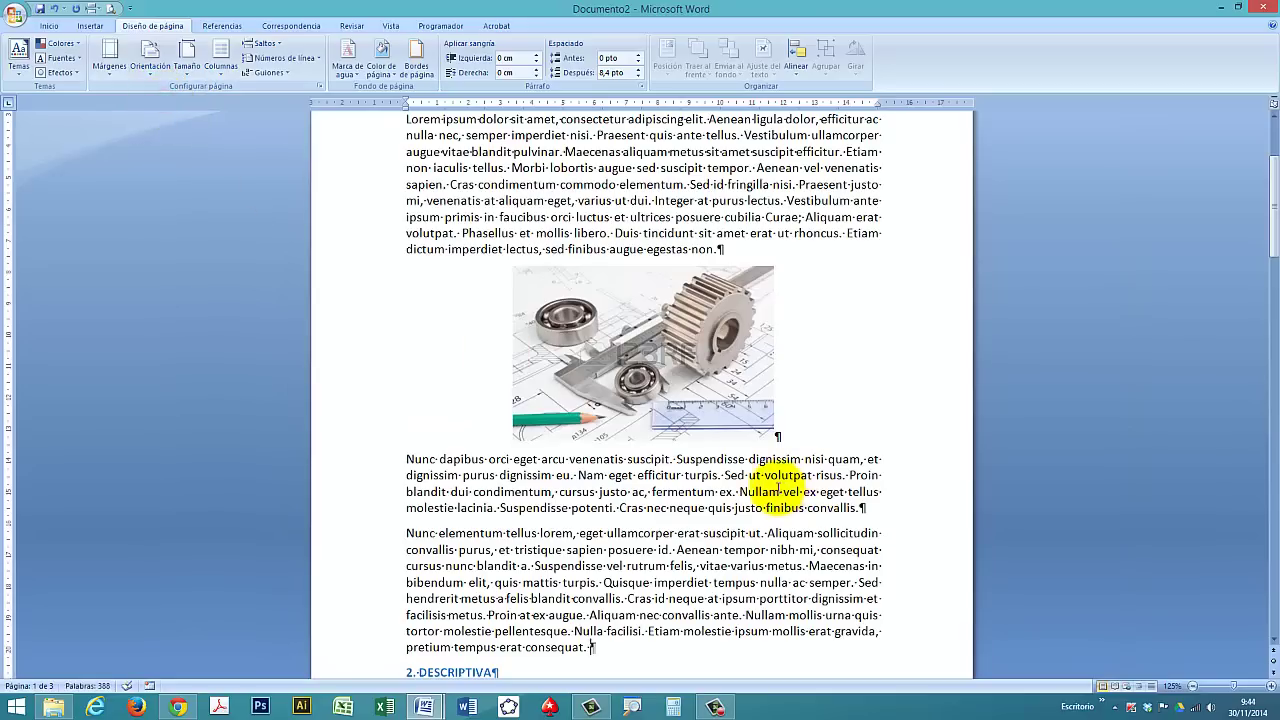
pyautogui.scroll(-4, 778, 488)
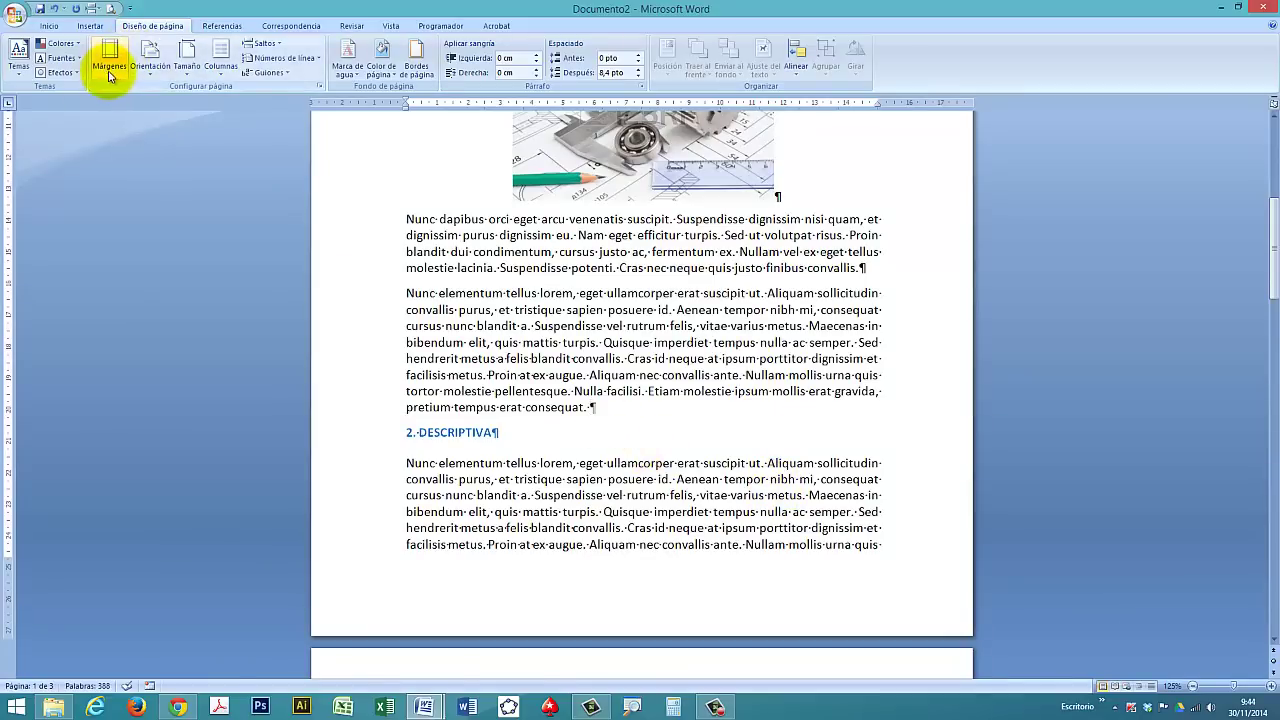
pyautogui.click(278, 44)
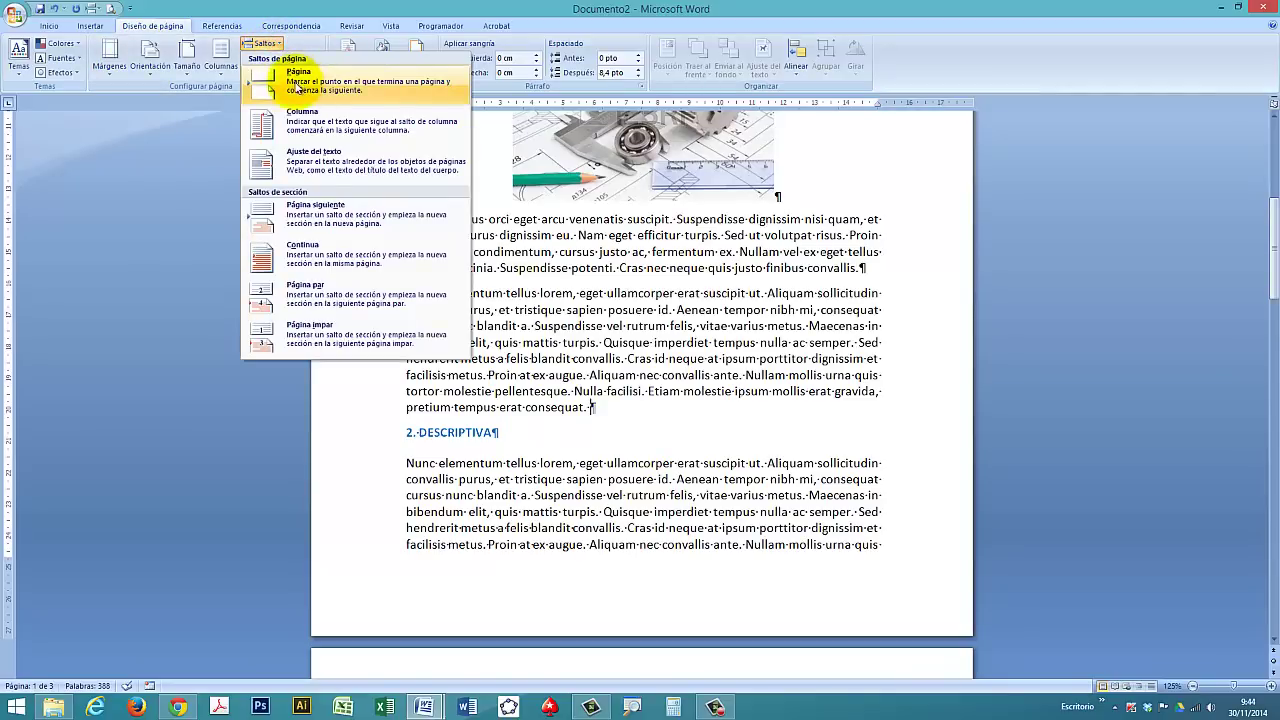
# Insert a Salto de página before '2. DESCRIPTIVA' so it moves to page 2
pyautogui.click(90, 25)
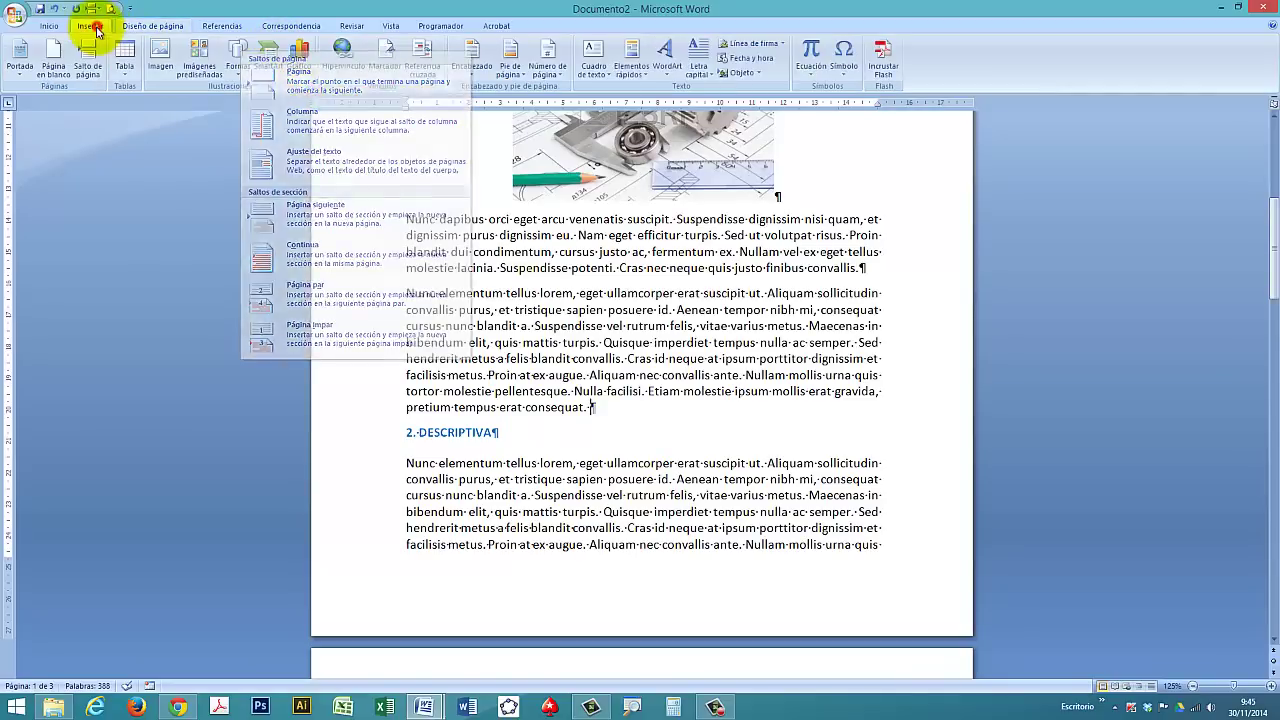
pyautogui.click(86, 70)
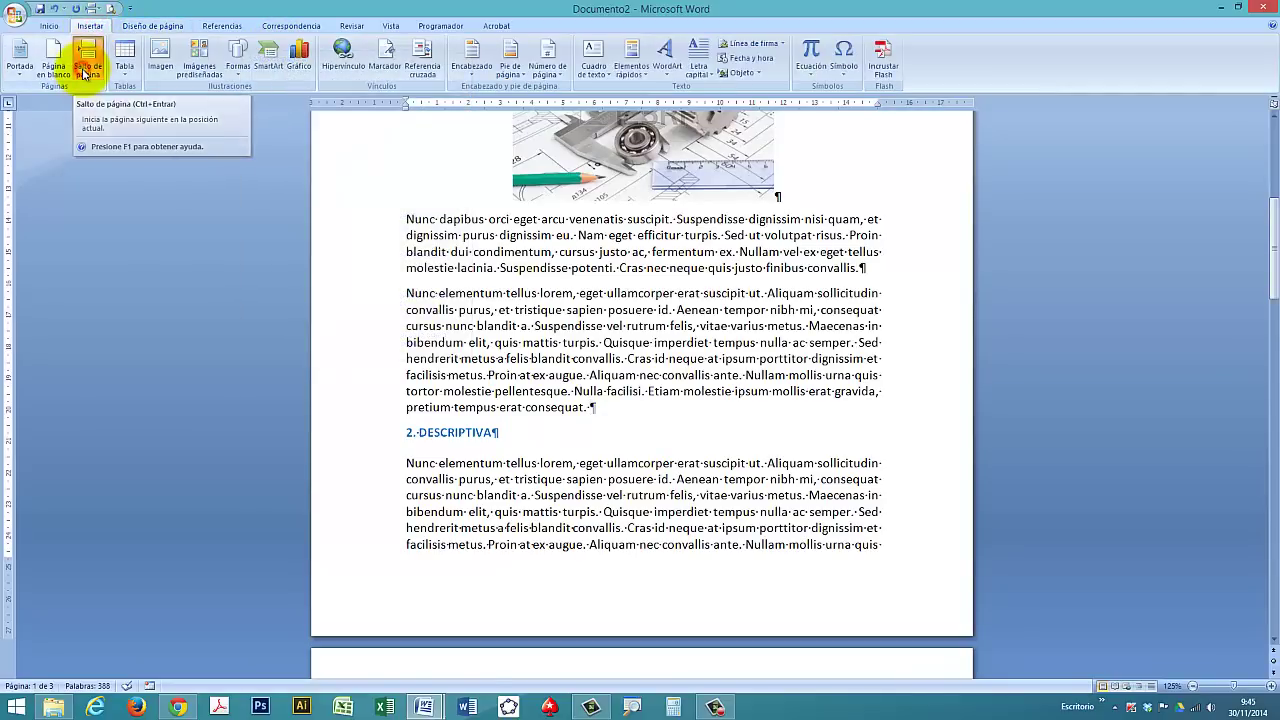
pyautogui.scroll(-4, 725, 423)
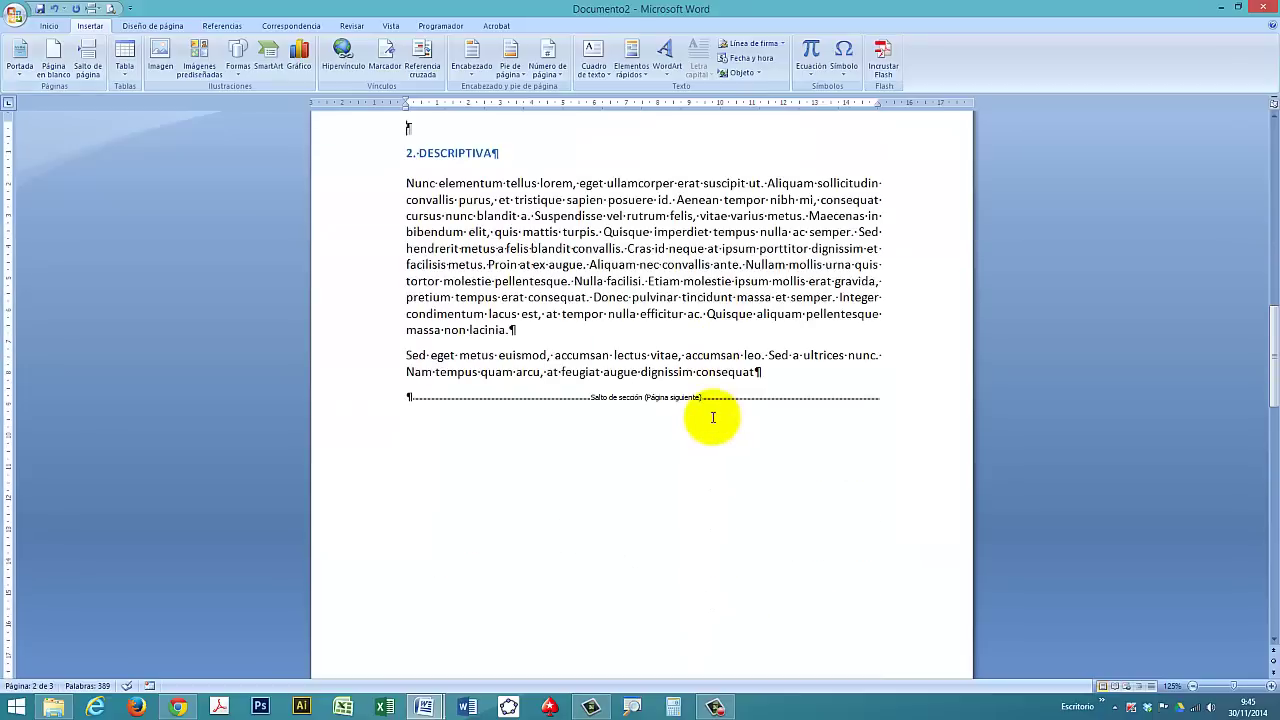
pyautogui.scroll(-1, 713, 417)
pyautogui.scroll(3, 709, 414)
pyautogui.scroll(10, 680, 450)
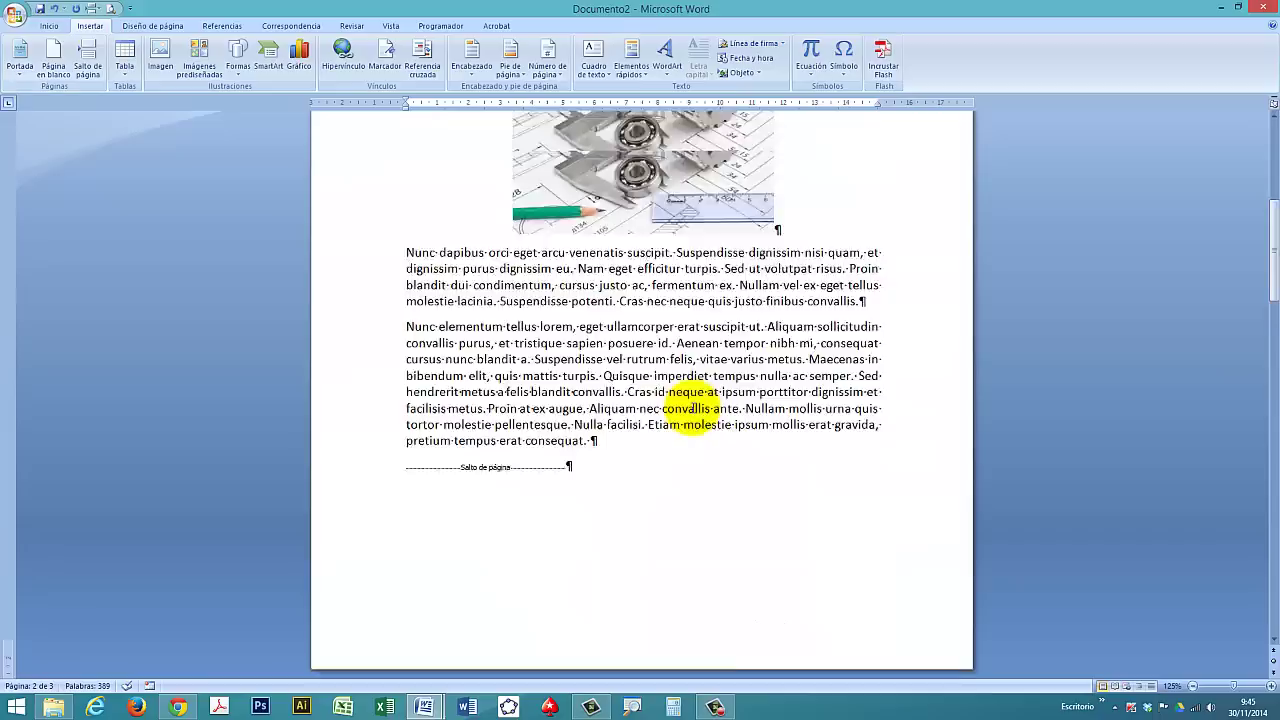
pyautogui.scroll(1, 690, 420)
pyautogui.scroll(6, 692, 407)
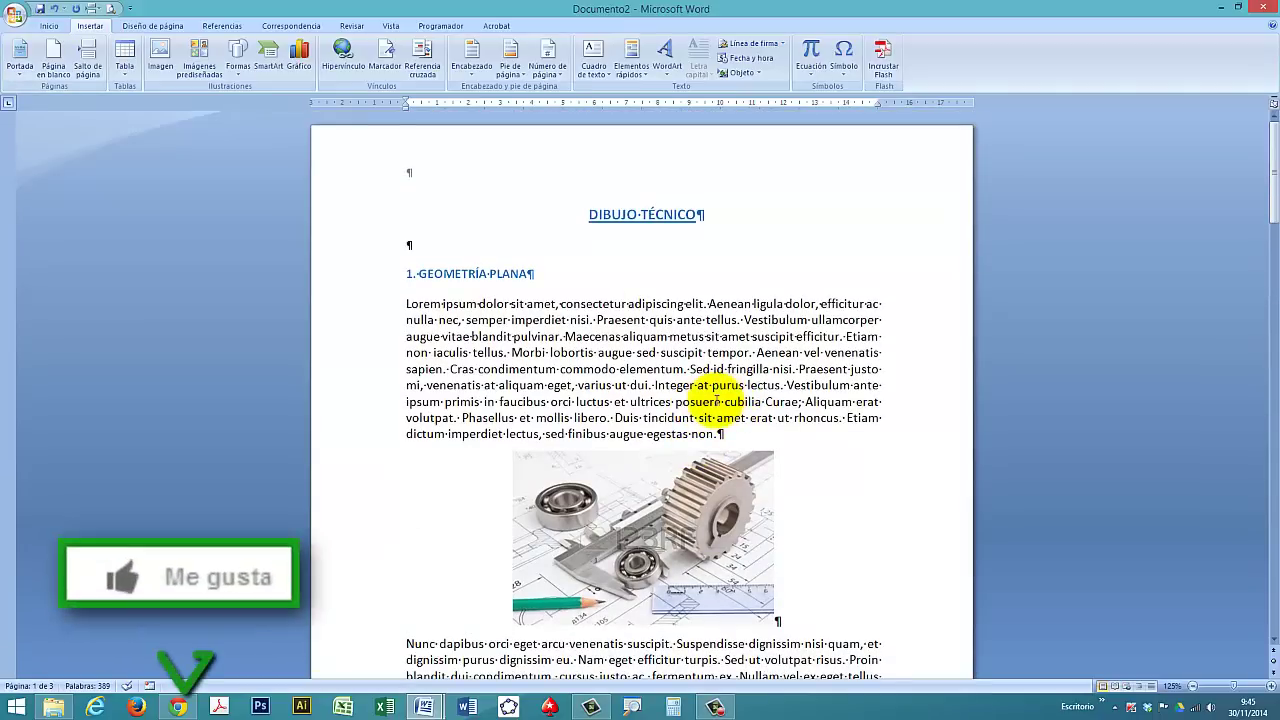